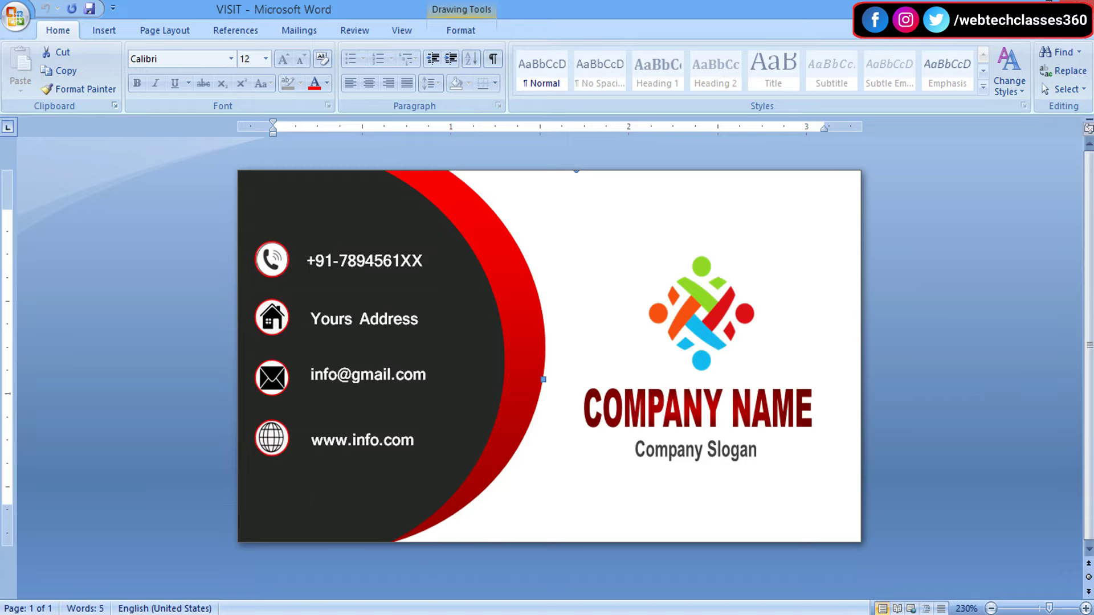
Bring the blank Document2 window to the front, replacing the finished business card.
left_click(322, 559)
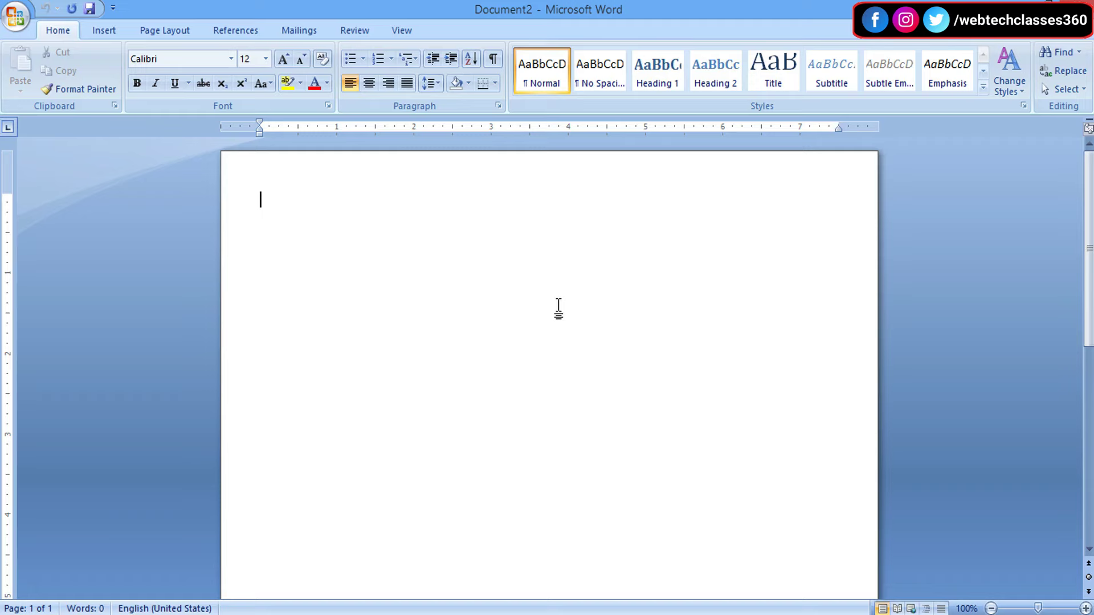
Make Document2 landscape and open Page Setup through More Paper Sizes.
left_click(172, 34)
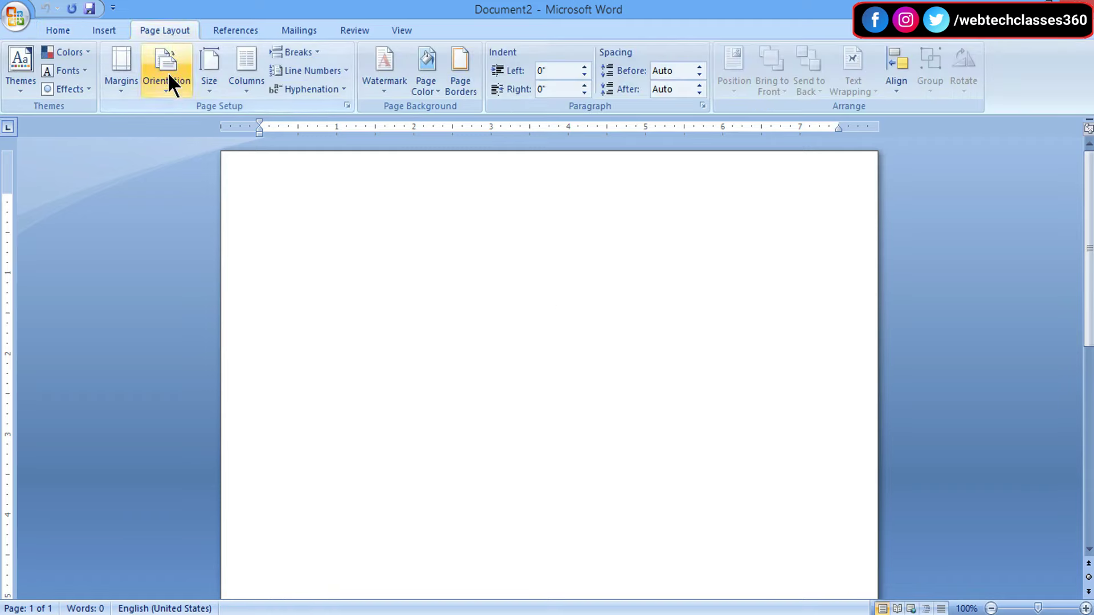
left_click(162, 93)
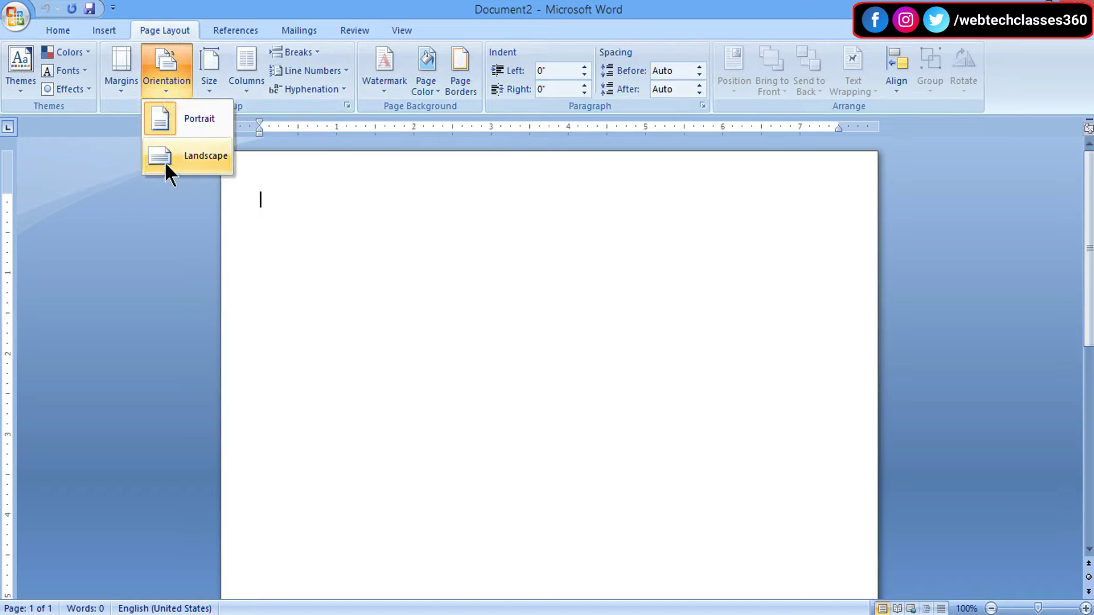
left_click(203, 162)
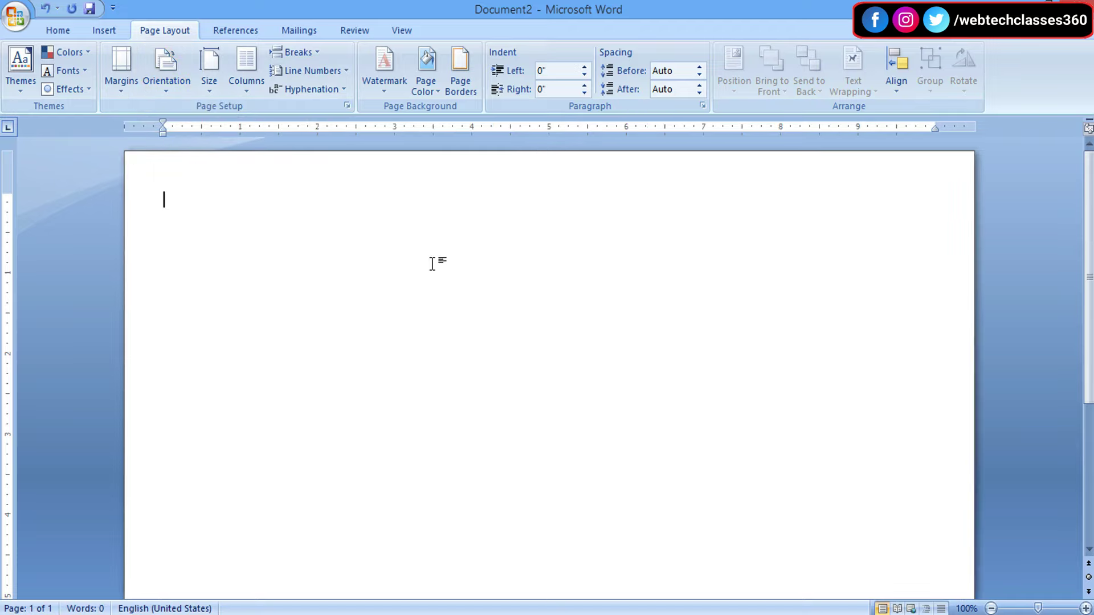
left_click(210, 85)
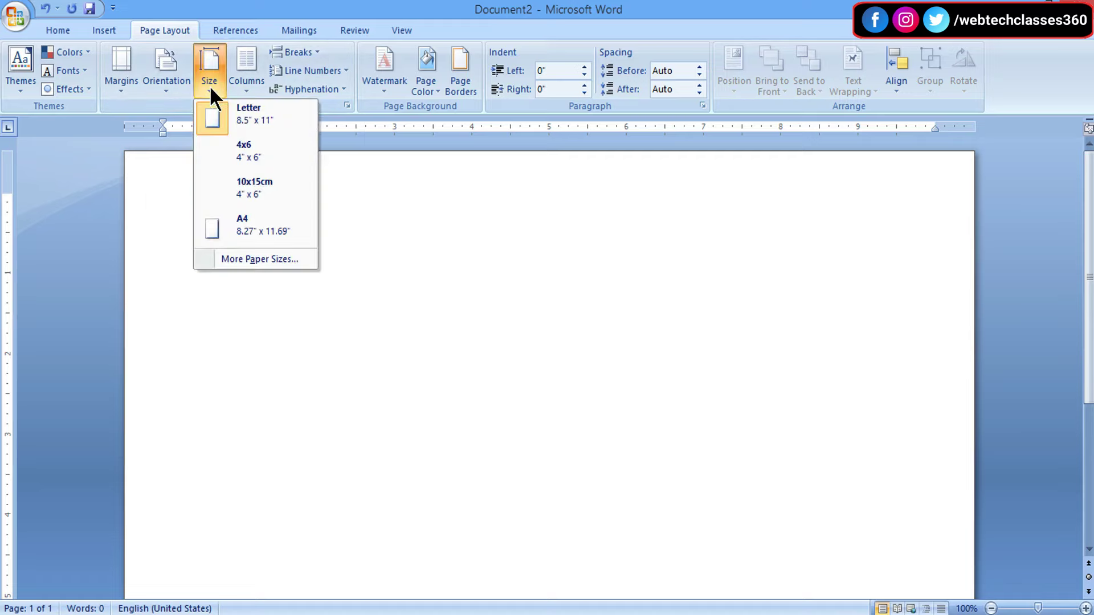
left_click(245, 263)
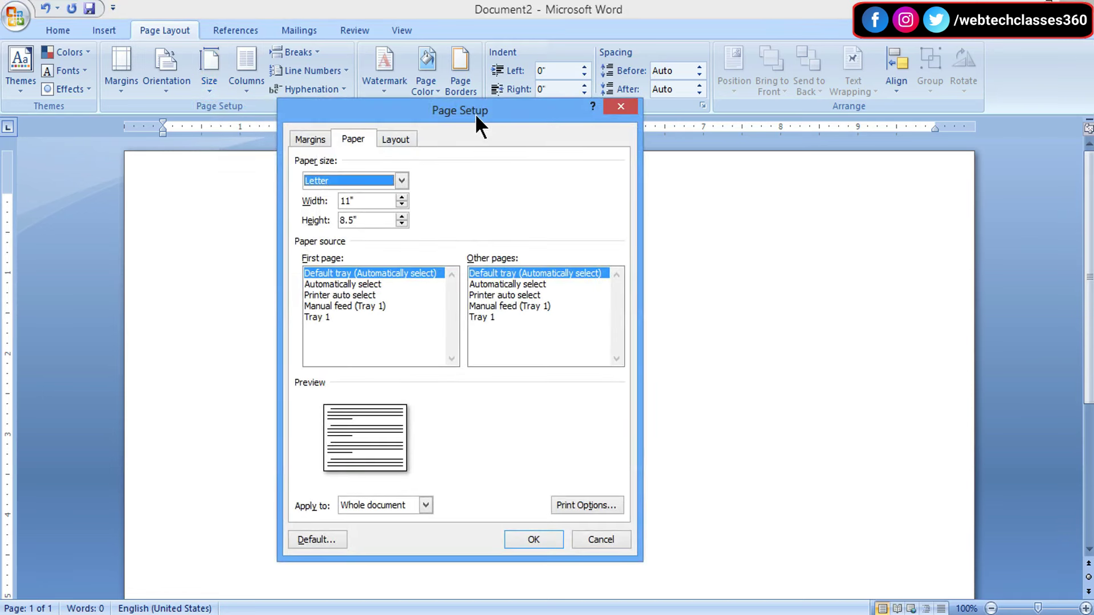
Enter a custom paper width of 3.5" and height of 2" in Page Setup.
left_click_drag(477, 114, 496, 110)
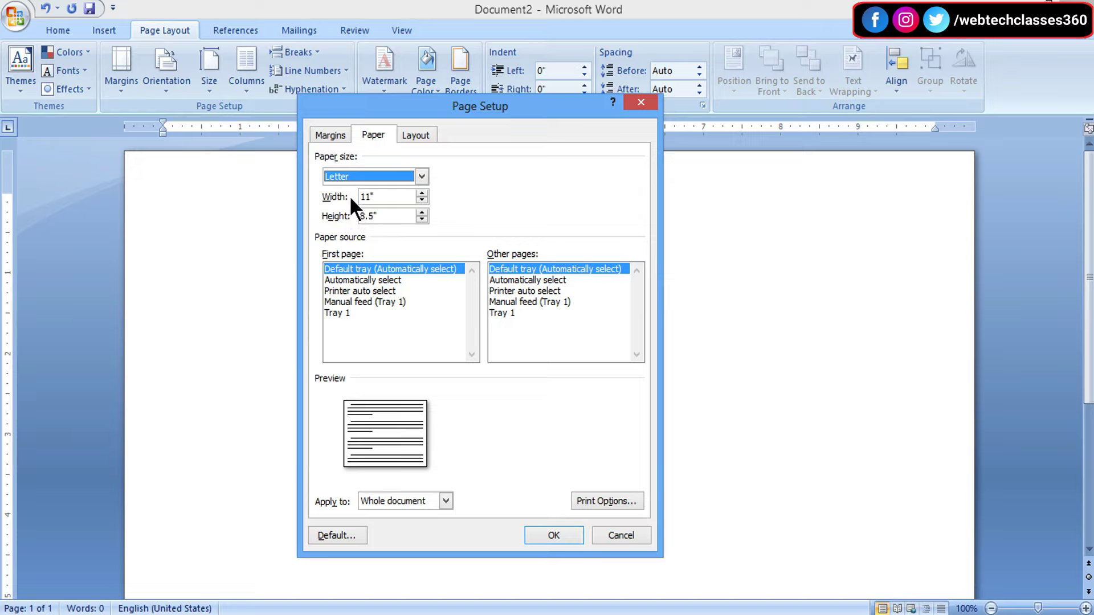
left_click(370, 197)
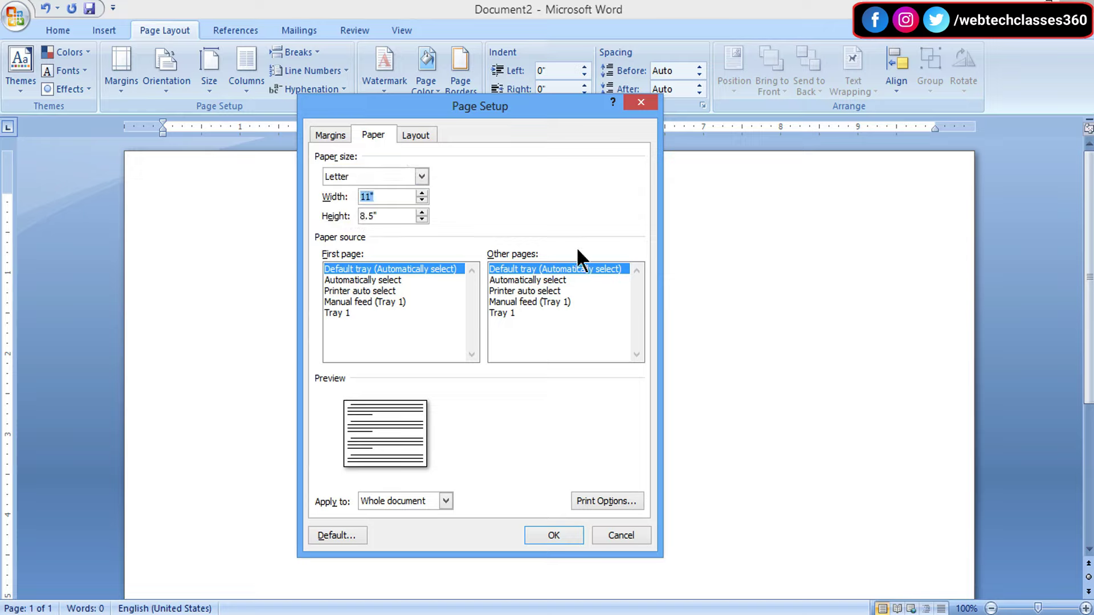
type("3.5")
left_click(394, 216)
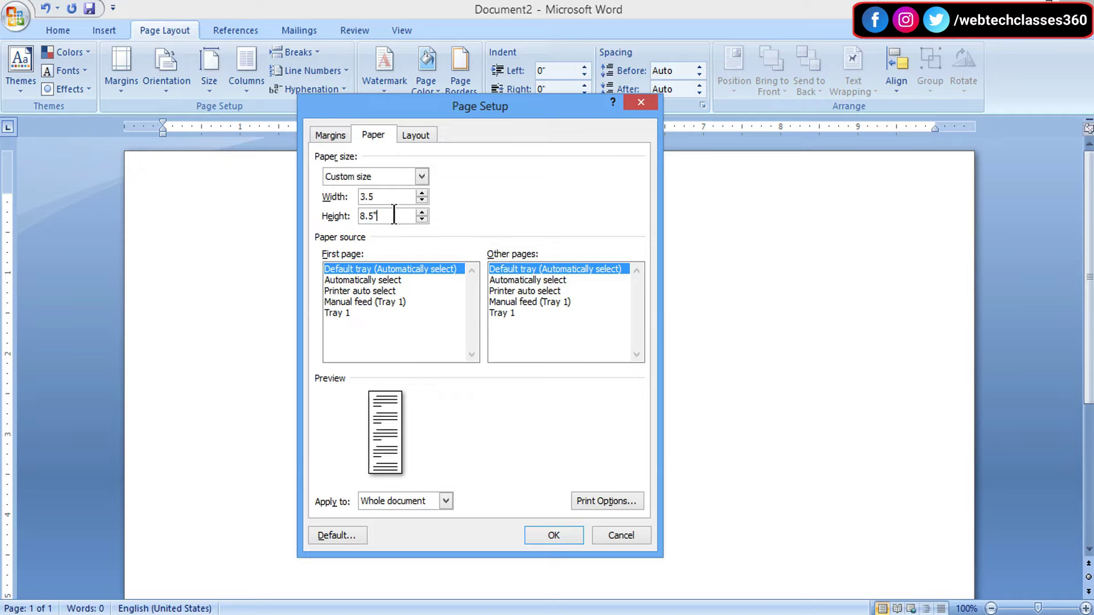
key("BackSpace")
key("BackSpace")
key("BackSpace")
key("BackSpace")
type("2")
Set Top, Bottom, Left and Right margins to 0.2" and apply the page settings.
left_click(335, 137)
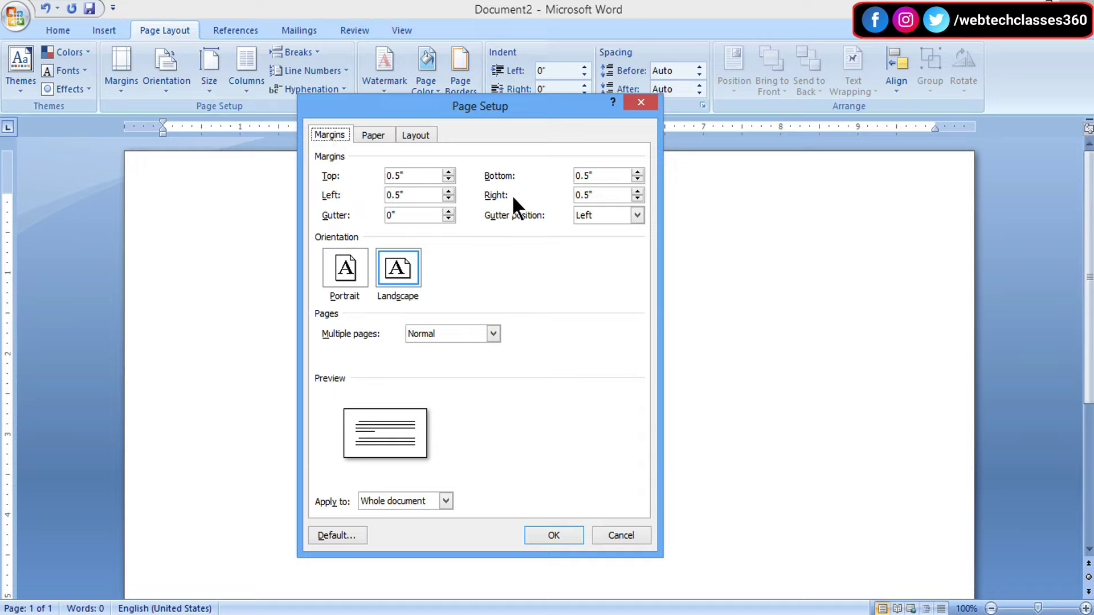
left_click_drag(415, 176, 382, 174)
type("0.")
type("2")
key("Tab")
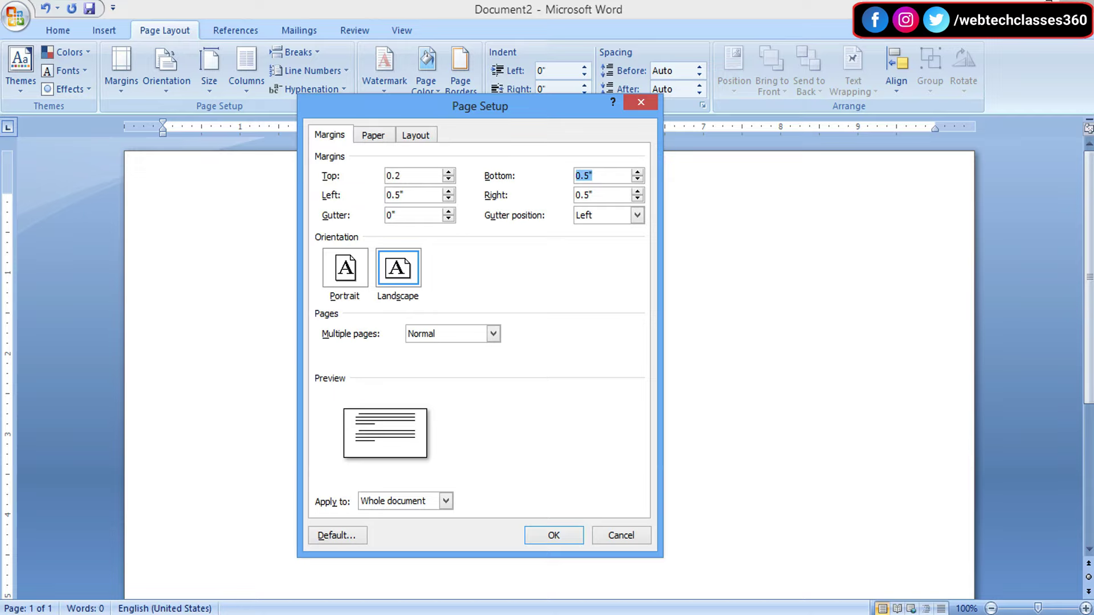
type("0.2")
key("Tab")
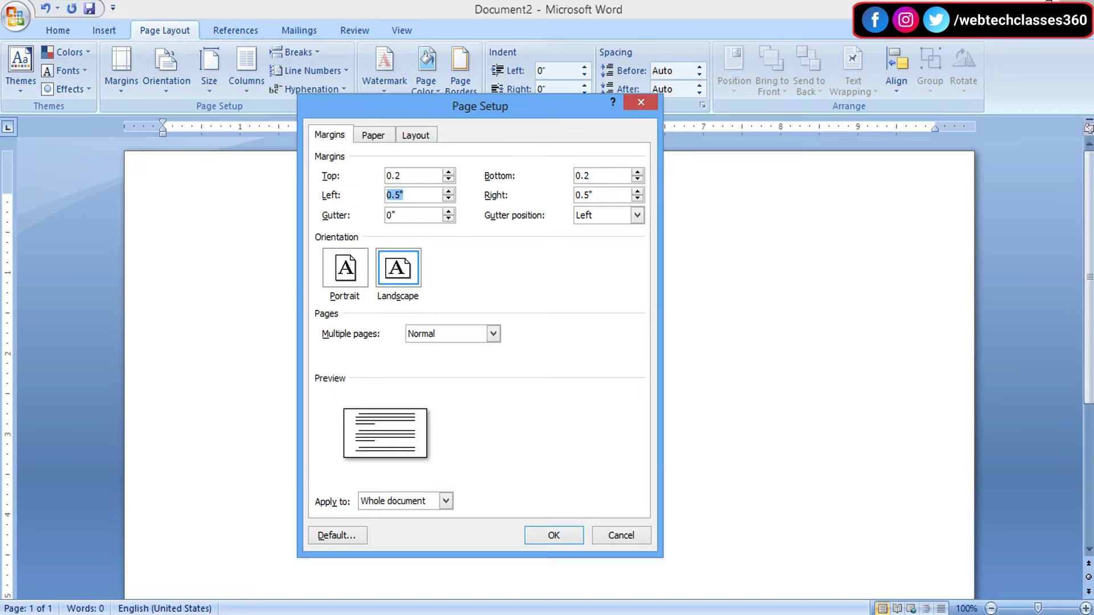
type("0.2")
key("Tab")
type("0.2")
left_click(552, 536)
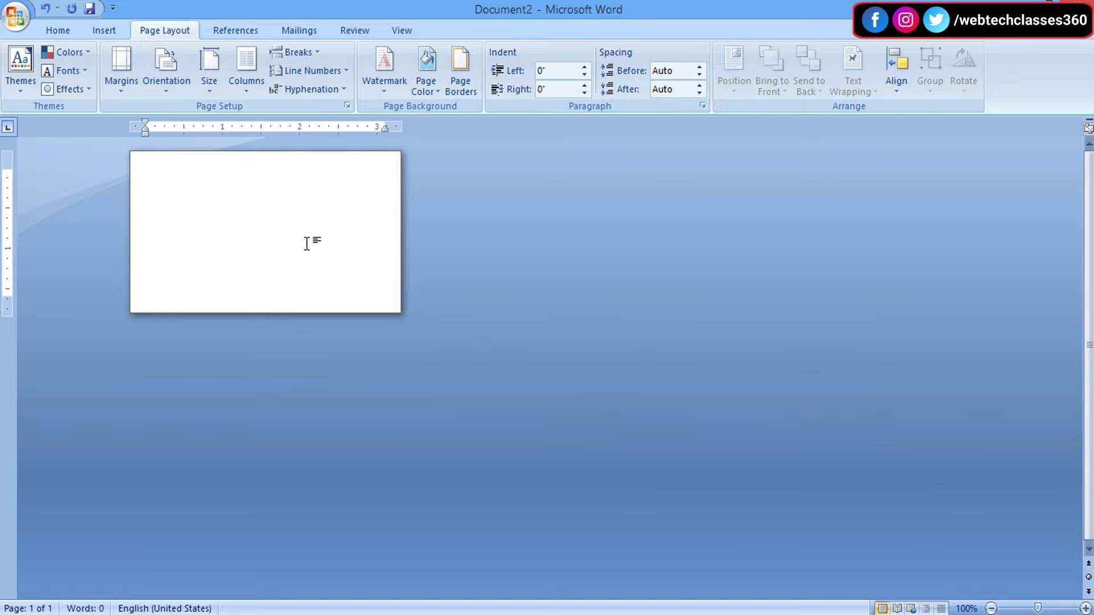
Zoom in to about 240% so the 3.5" by 2" card fills the window.
scroll(305, 244, "up", 2)
scroll(306, 243, "up", 2)
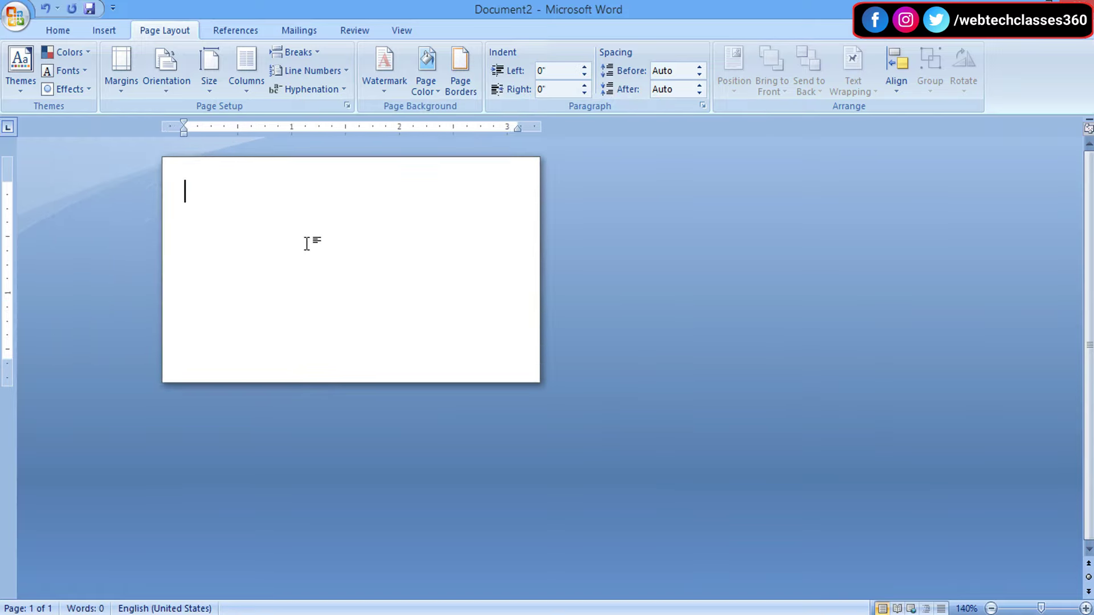
scroll(307, 243, "up", 2)
scroll(307, 243, "up", 1)
scroll(305, 248, "up", 2)
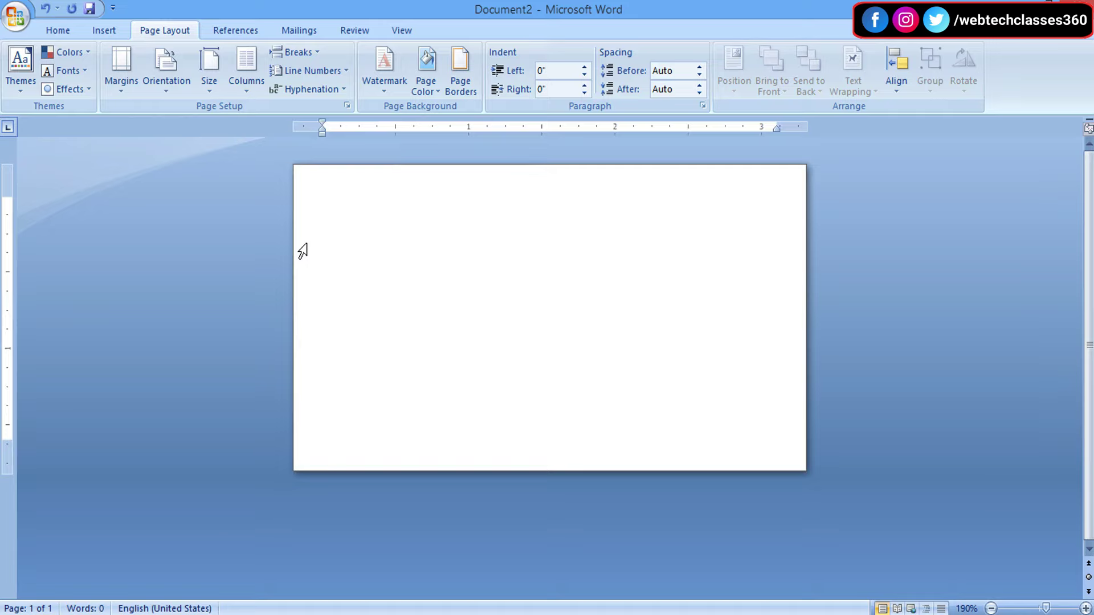
scroll(302, 251, "up", 2)
scroll(302, 248, "up", 1)
scroll(307, 243, "up", 1)
scroll(307, 244, "up", 1)
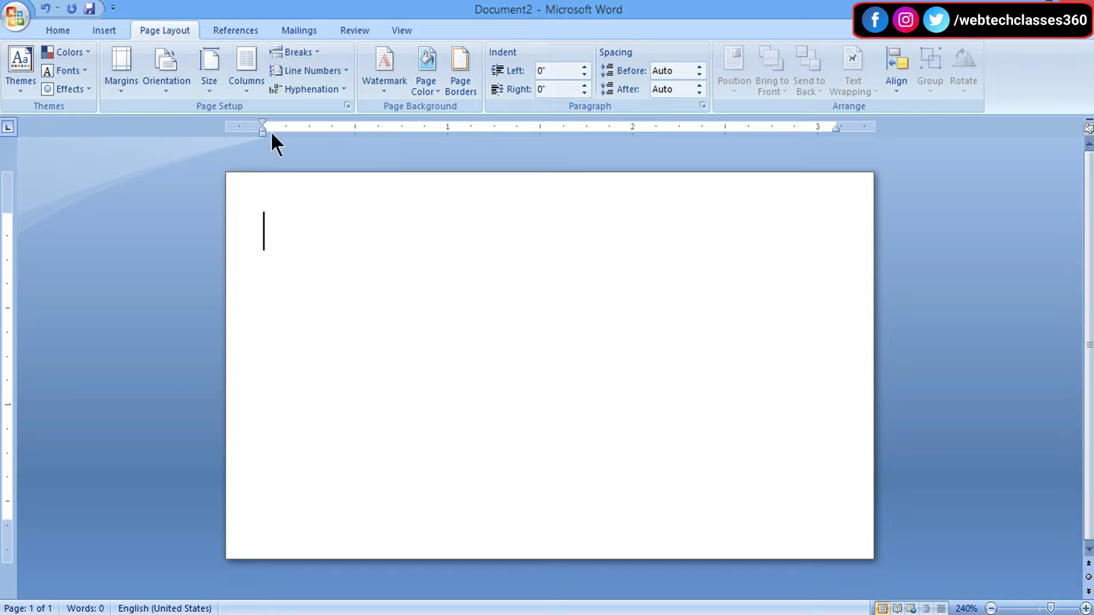
Draw a large oval from the card's top-left corner using Insert > Shapes.
left_click(97, 38)
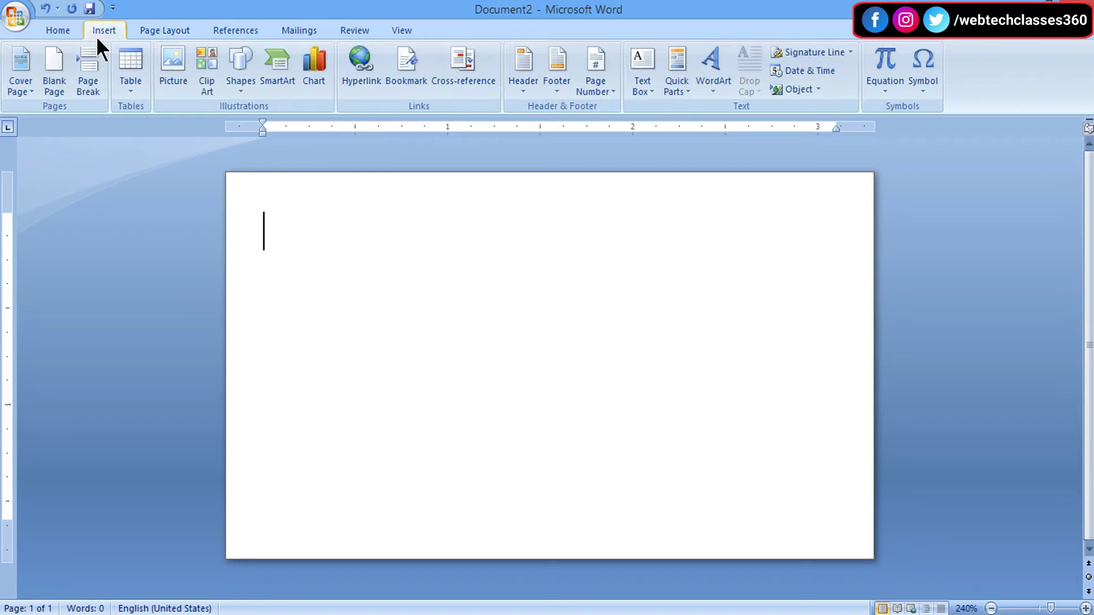
left_click(238, 100)
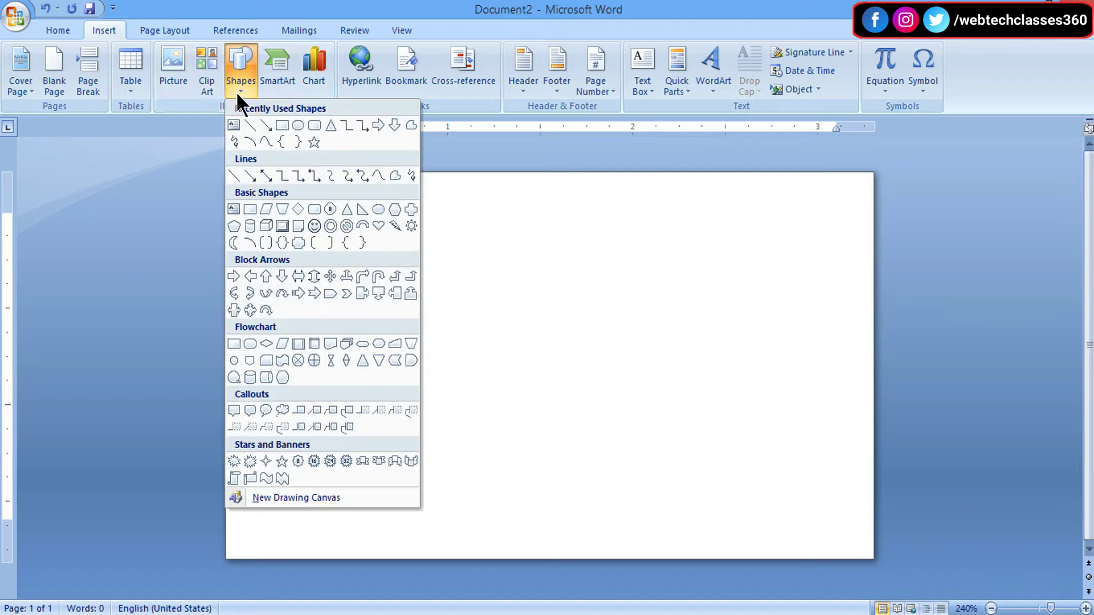
left_click(376, 208)
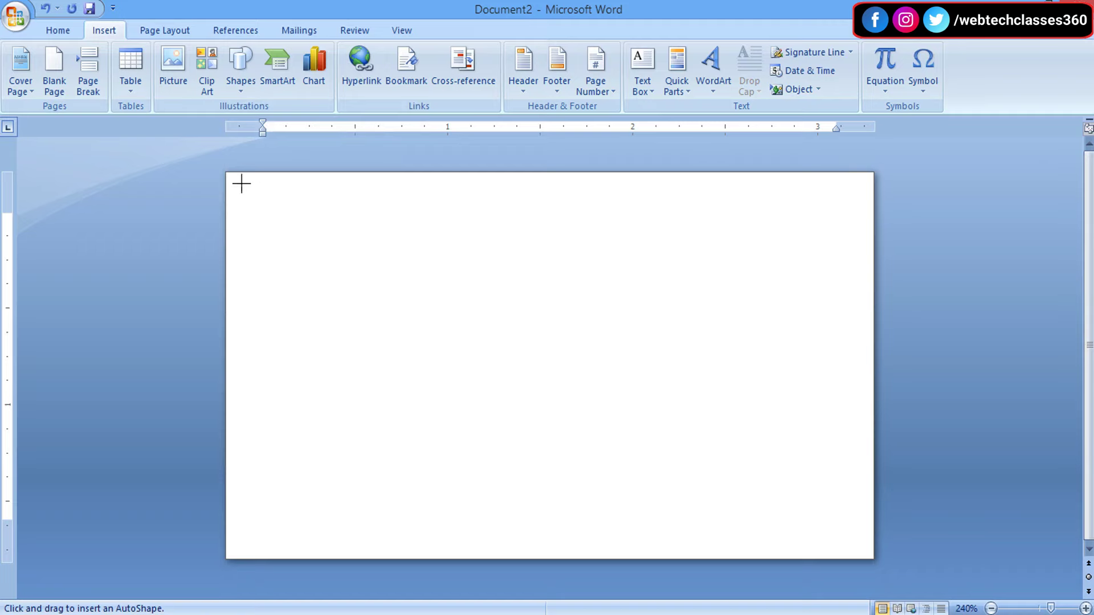
left_click_drag(242, 183, 674, 587)
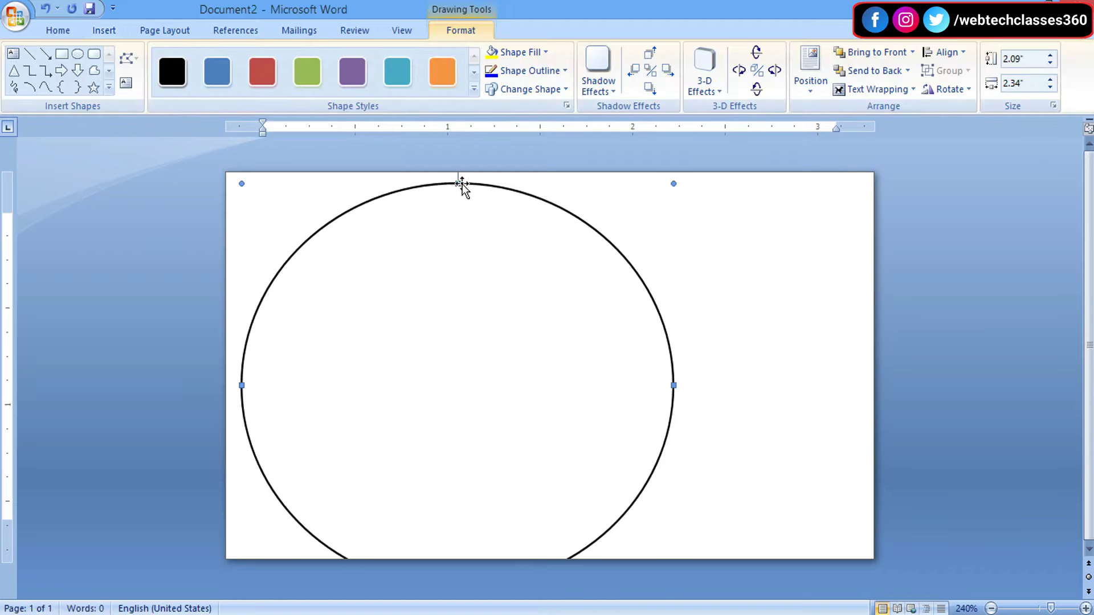
Resize the oval to about 2.49" by 2.34" and move it to overhang the card's left edge.
left_click_drag(461, 183, 455, 164)
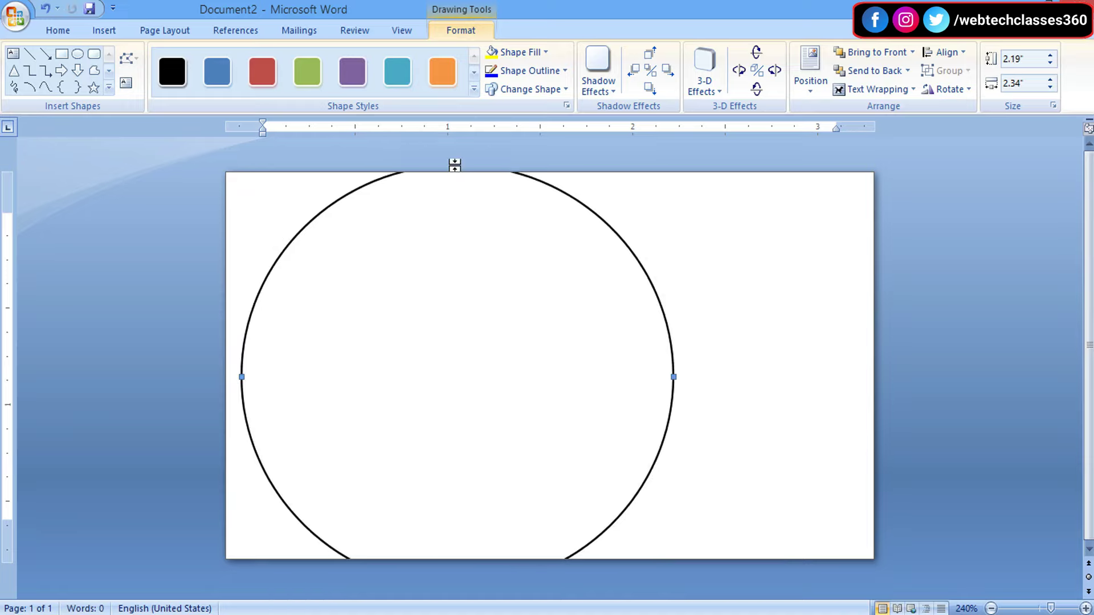
left_click_drag(384, 348, 296, 337)
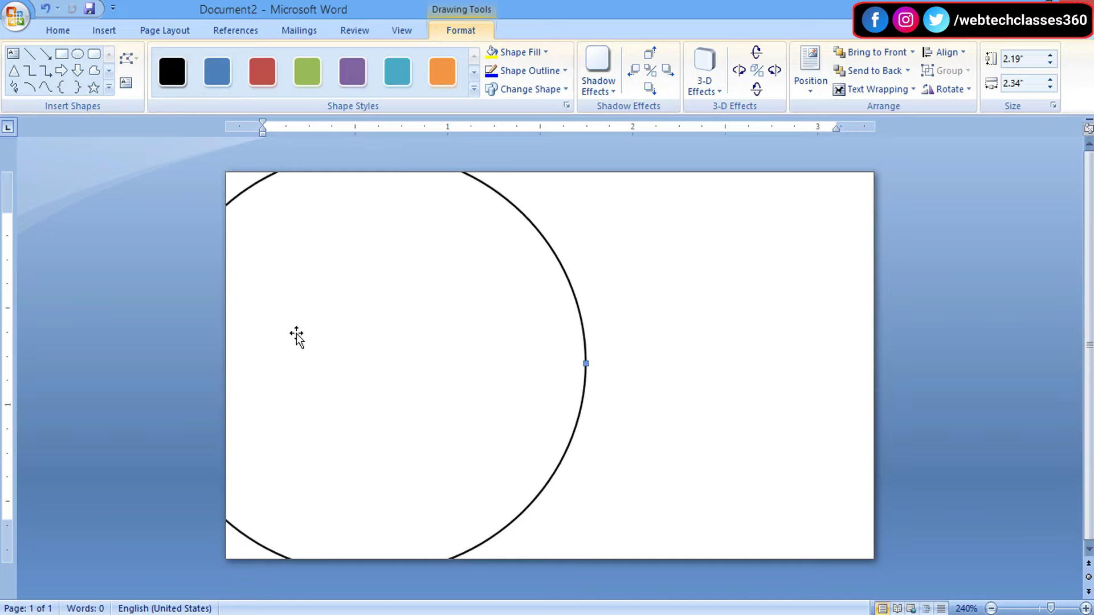
left_click_drag(471, 327, 429, 325)
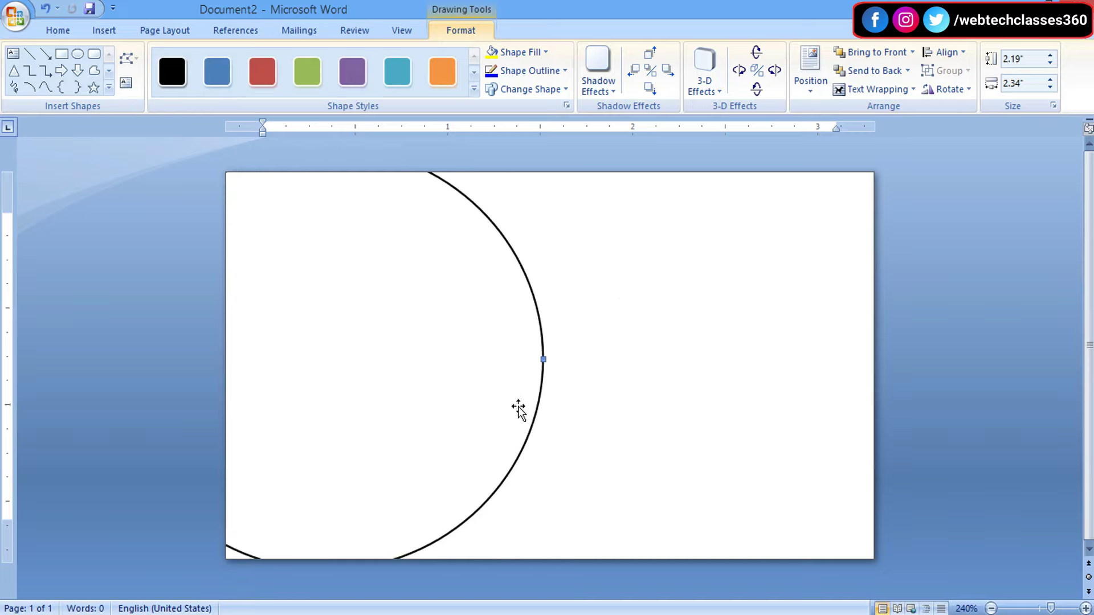
left_click_drag(403, 456, 397, 454)
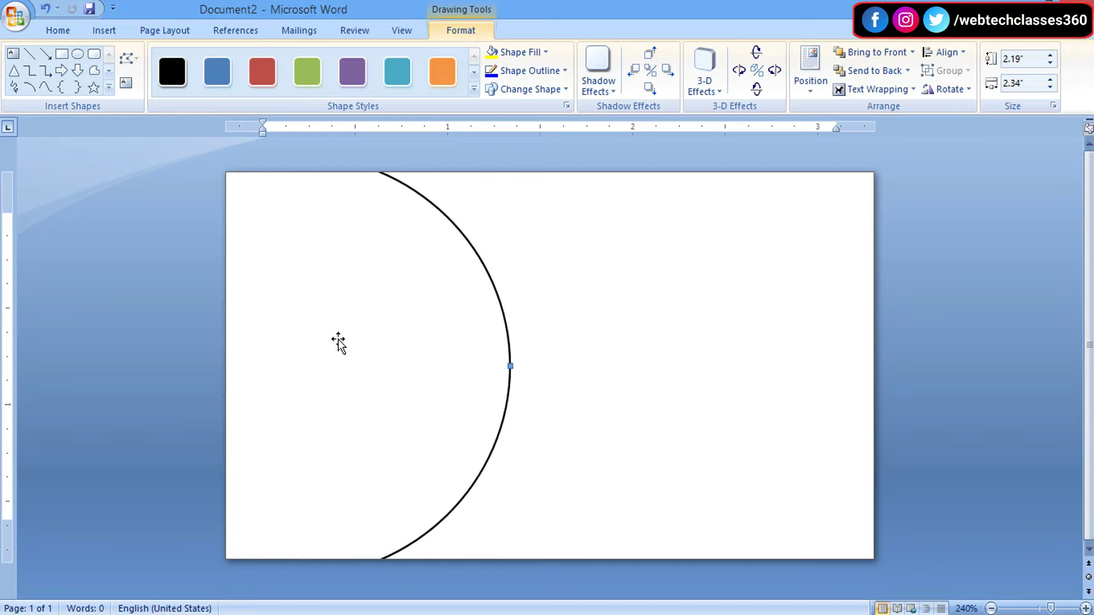
left_click_drag(430, 306, 441, 291)
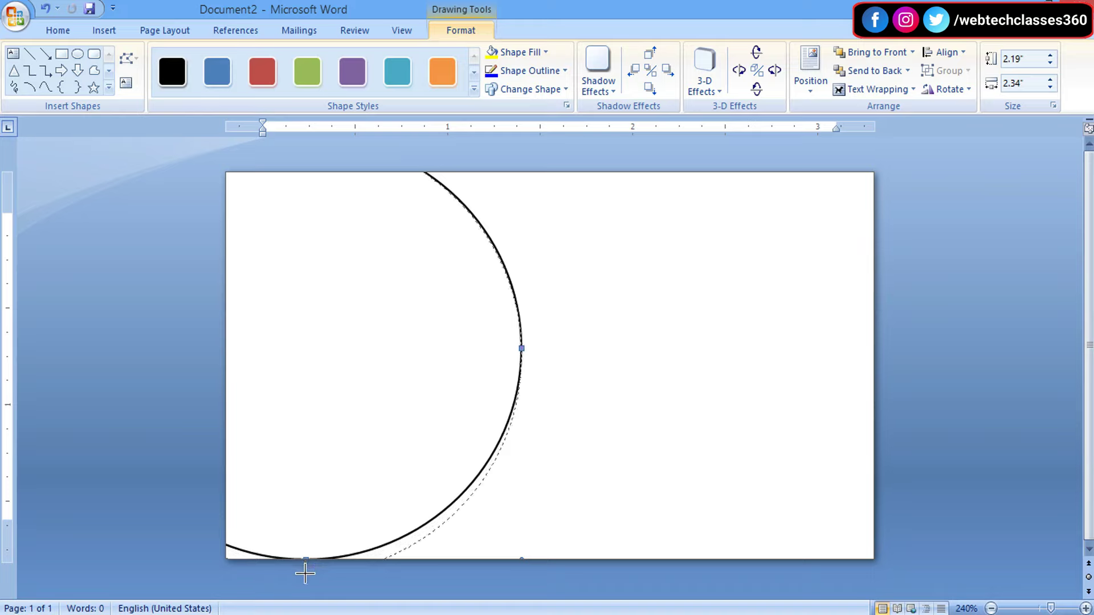
left_click_drag(305, 558, 304, 572)
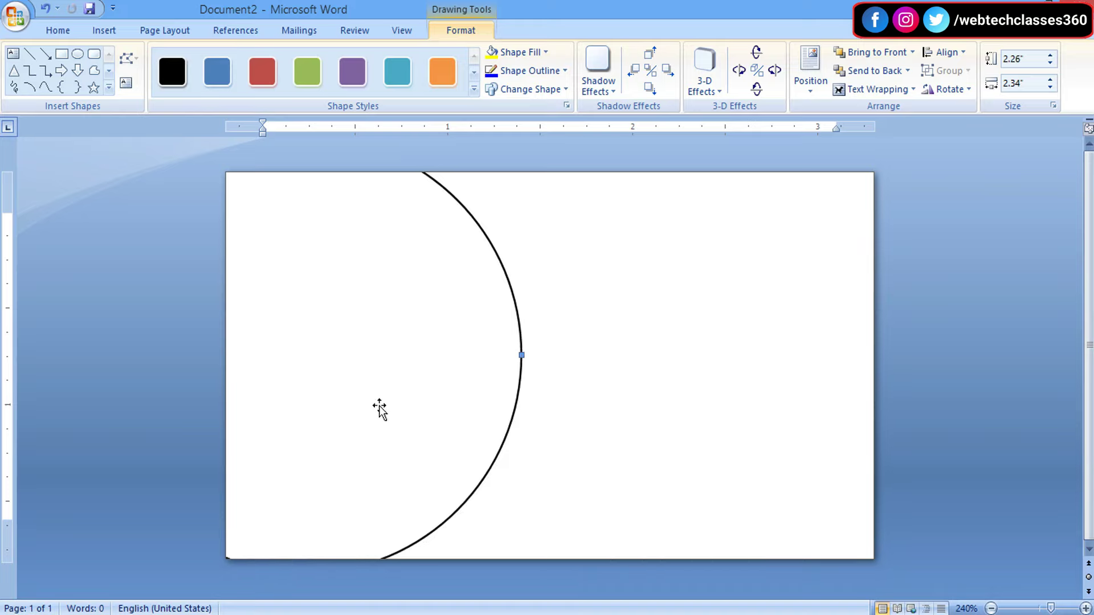
left_click_drag(415, 378, 424, 379)
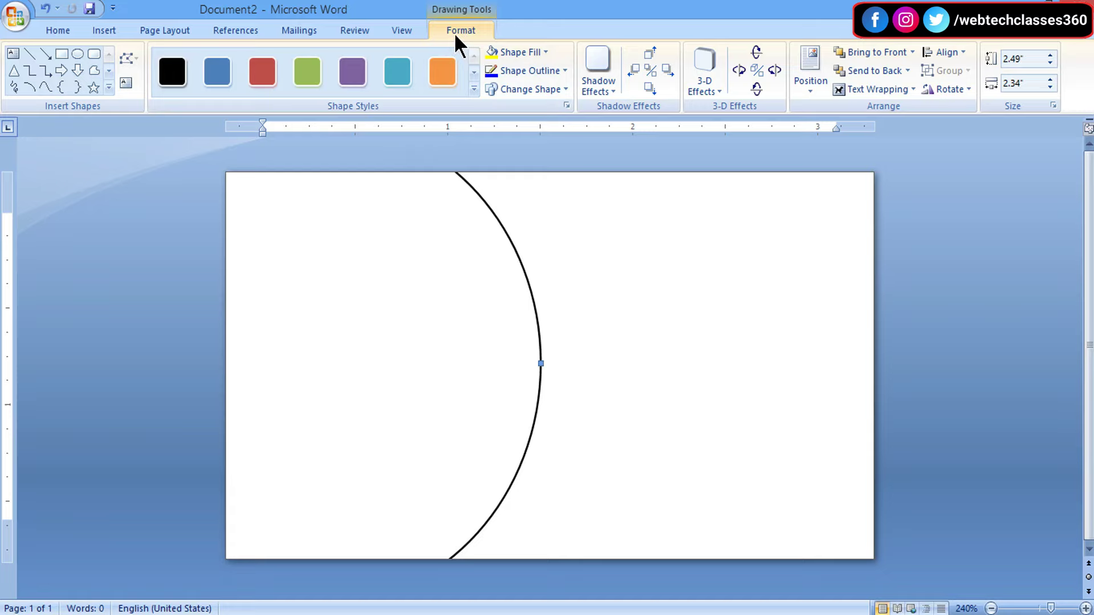
Fill the oval red, remove its black outline, and reopen the Shape Fill menu.
left_click(542, 53)
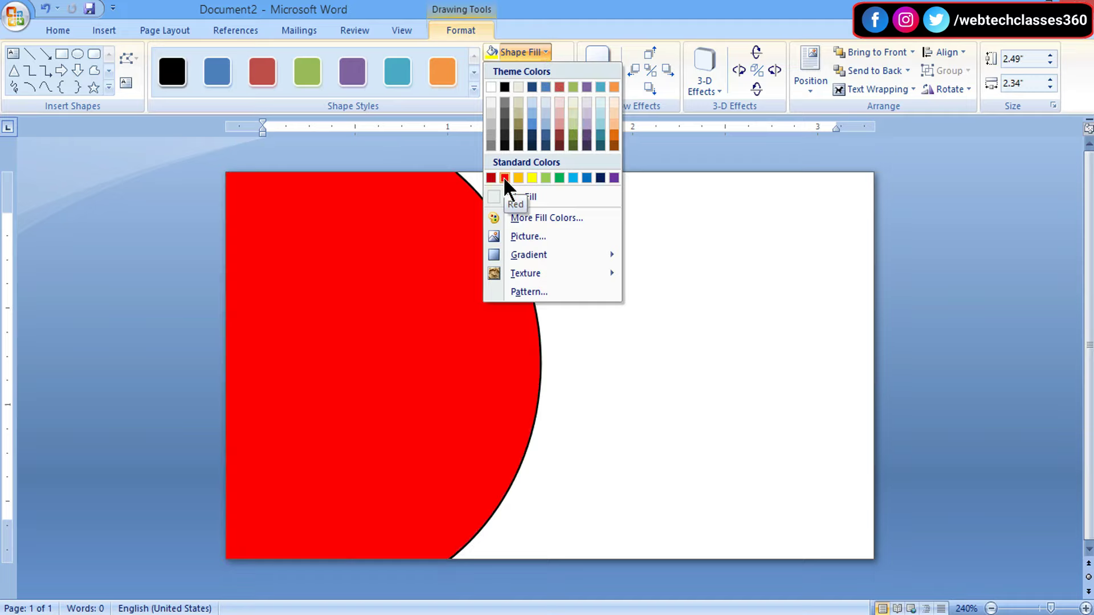
left_click(504, 176)
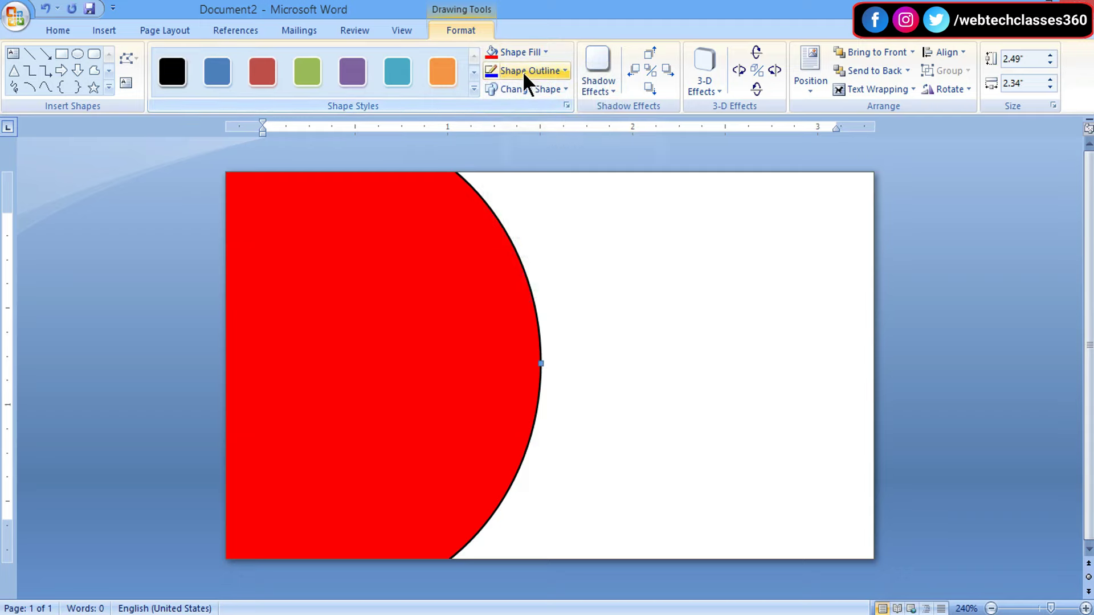
left_click(544, 71)
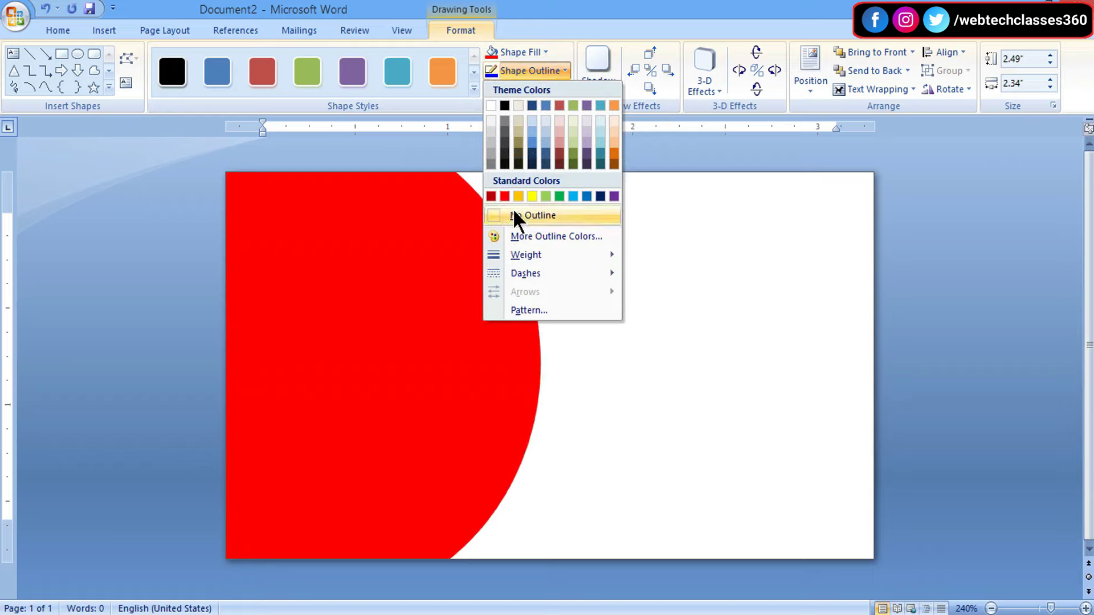
left_click(547, 218)
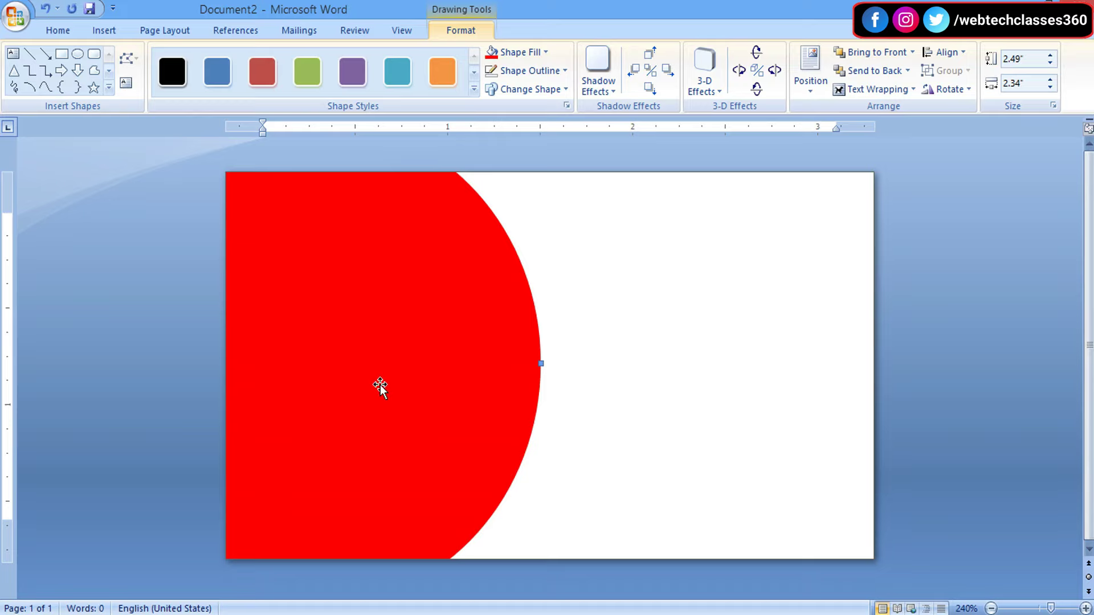
left_click(537, 58)
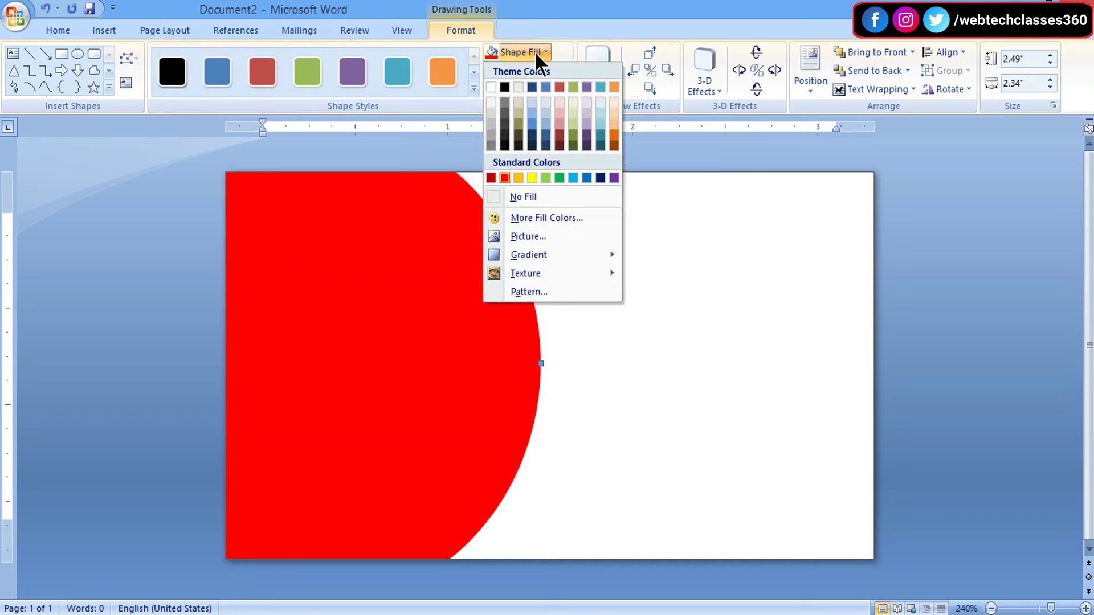
mouse_move(528, 254)
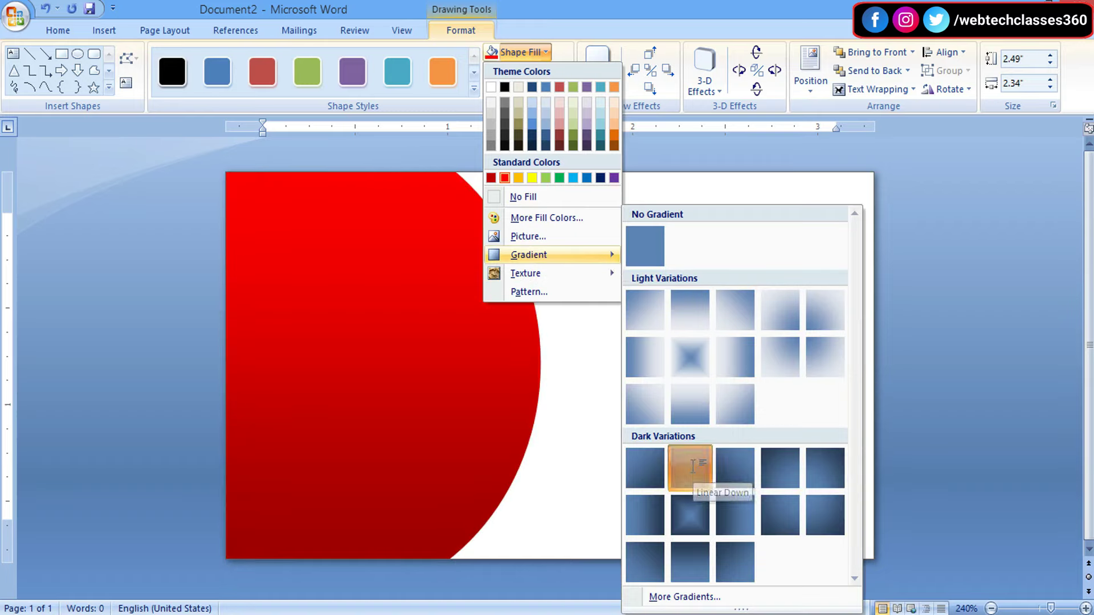
Apply the dark Linear Down gradient to the red circle and offset a duplicate to the right.
left_click(692, 473)
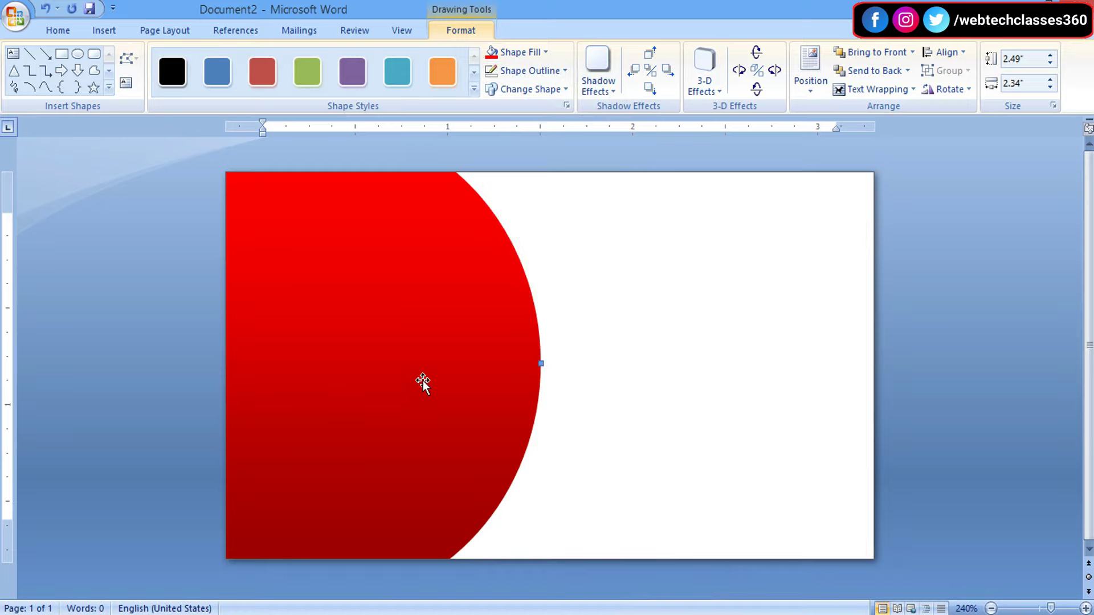
key("Down")
key("Right")
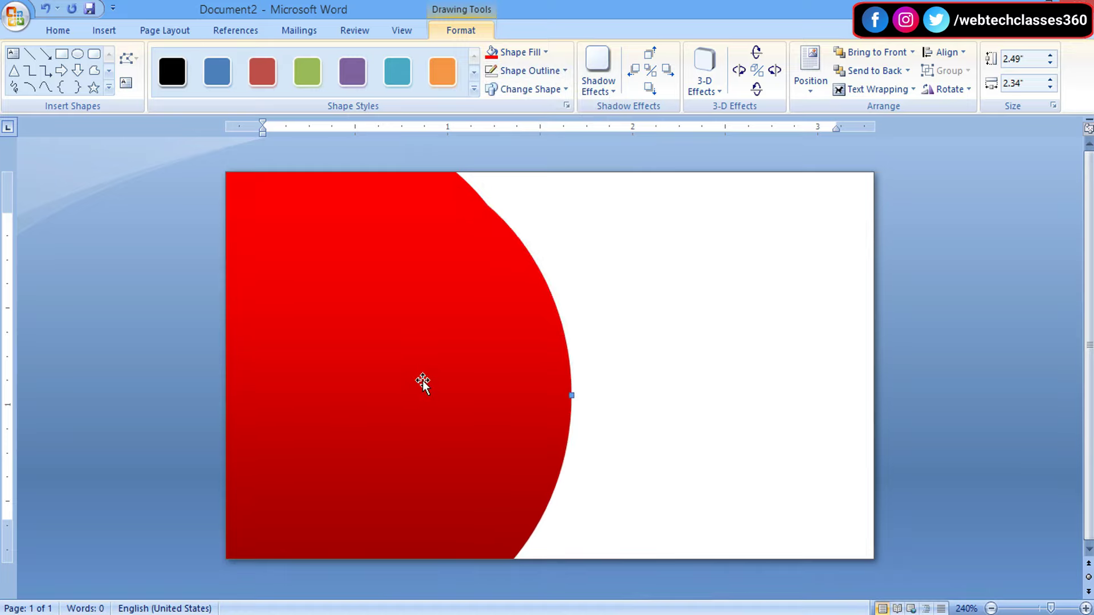
left_click_drag(422, 382, 455, 378)
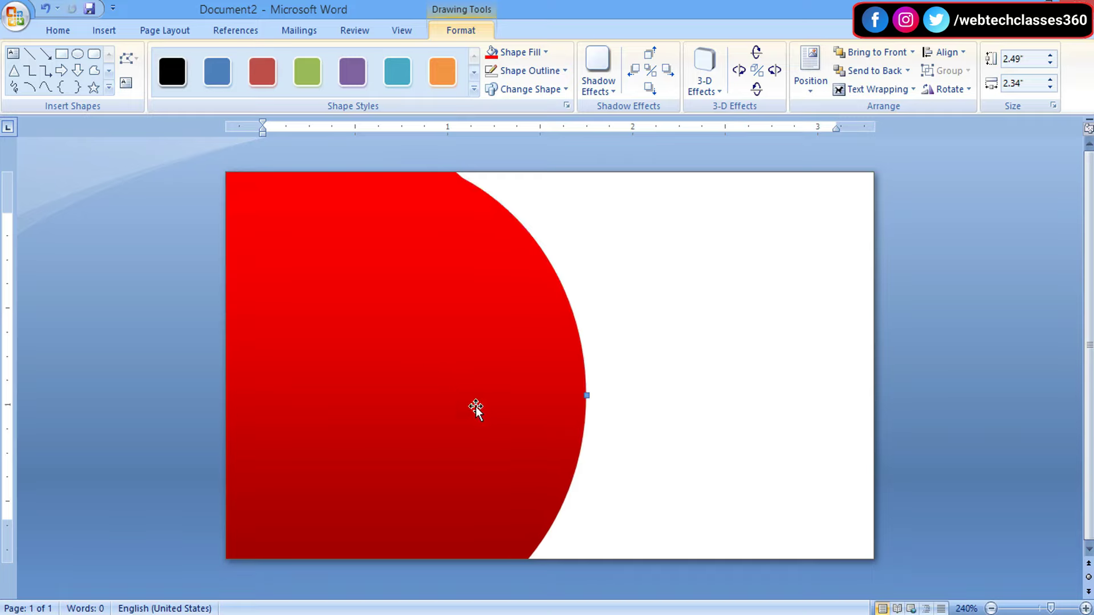
Fill the duplicate circle dark grey and shift it left, leaving a red crescent.
left_click(544, 49)
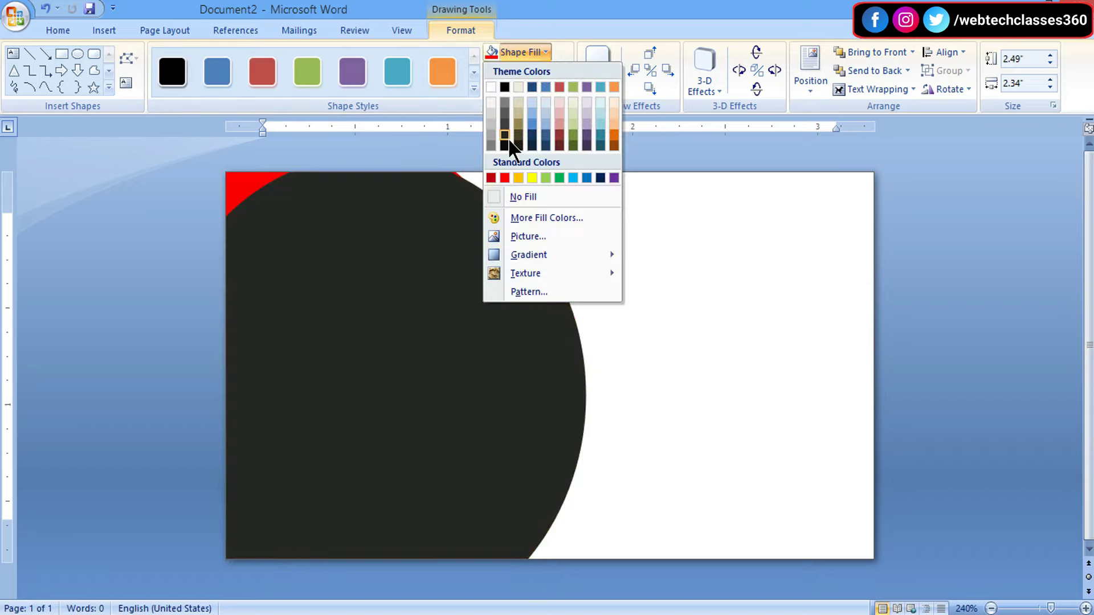
left_click(505, 137)
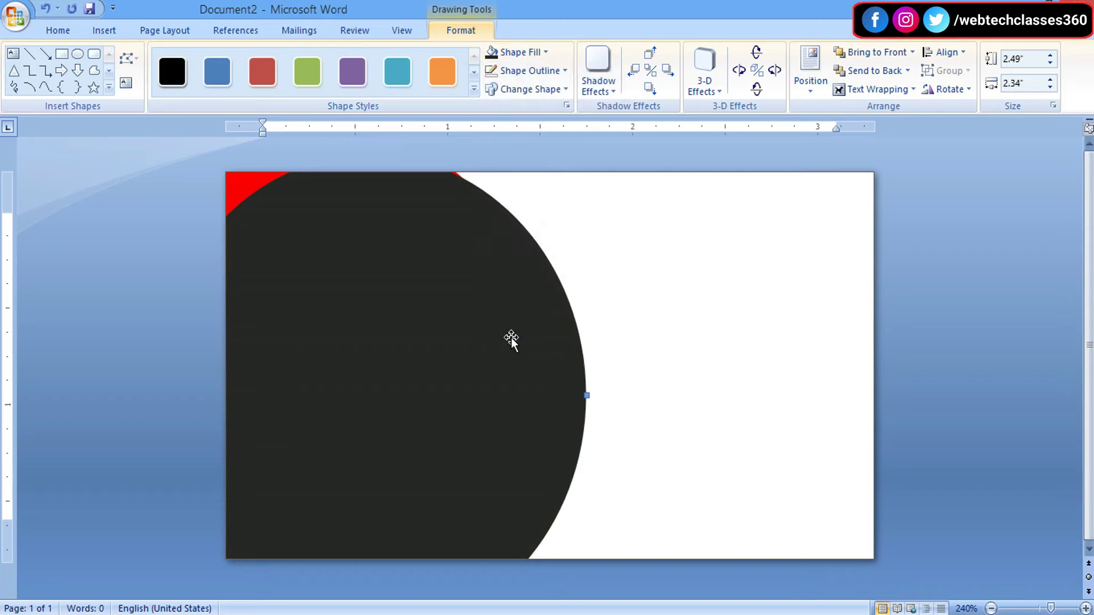
left_click_drag(527, 355, 442, 340)
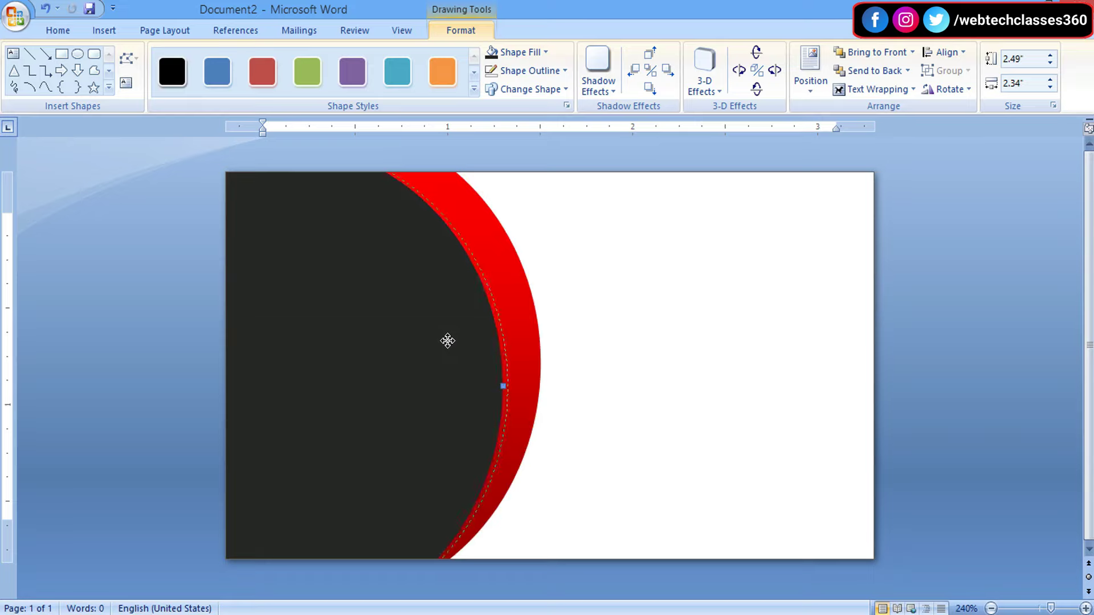
left_click_drag(439, 340, 448, 342)
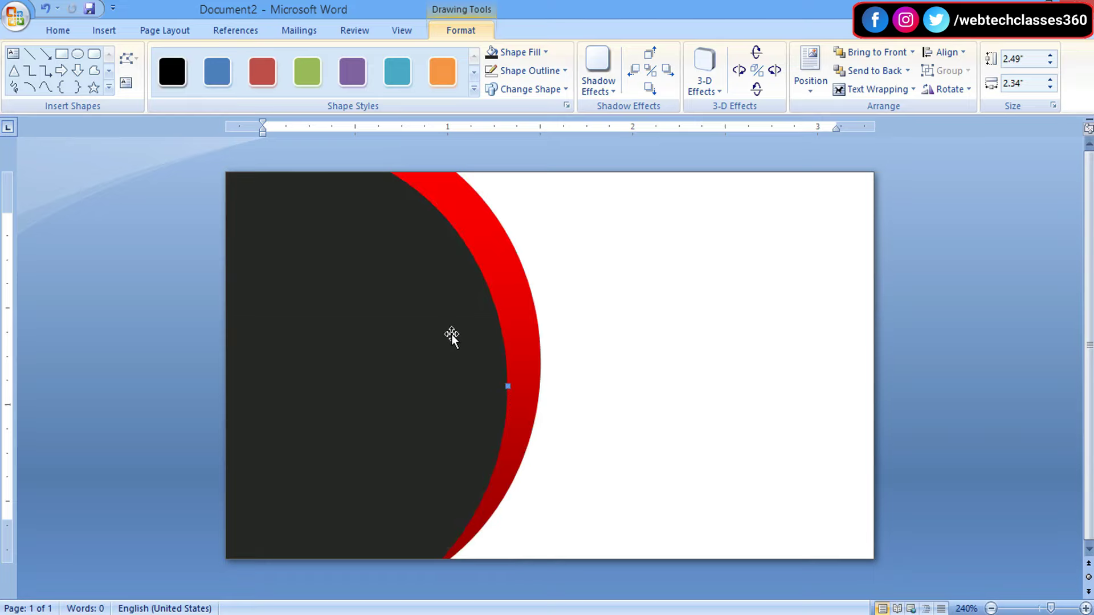
left_click_drag(444, 338, 450, 340)
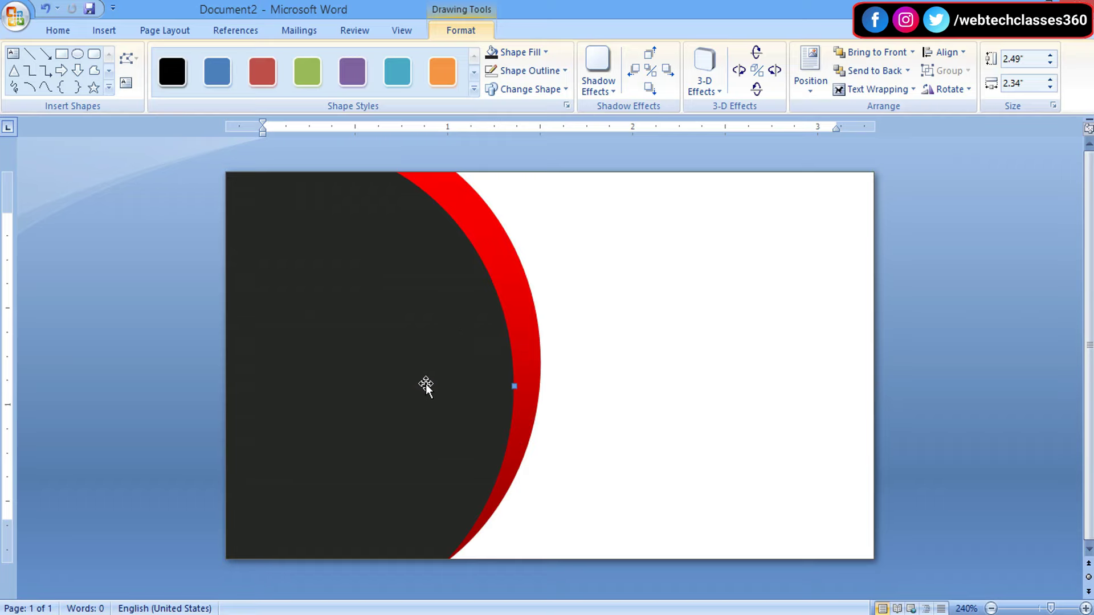
left_click(539, 50)
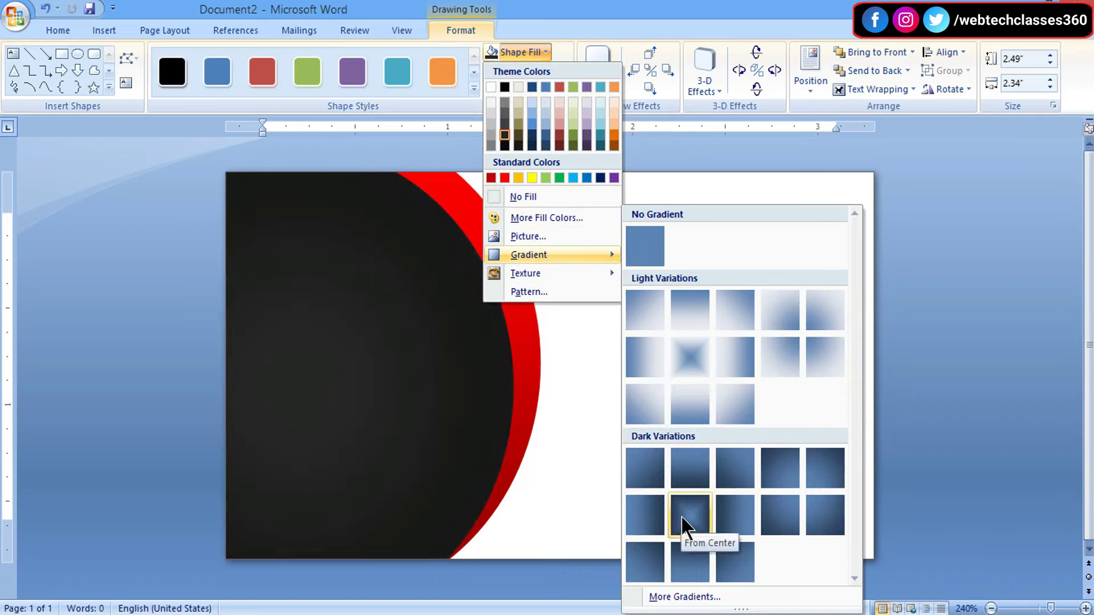
Give the charcoal circle a Linear Down gradient and shift the red circle right to widen the crescent.
left_click(689, 483)
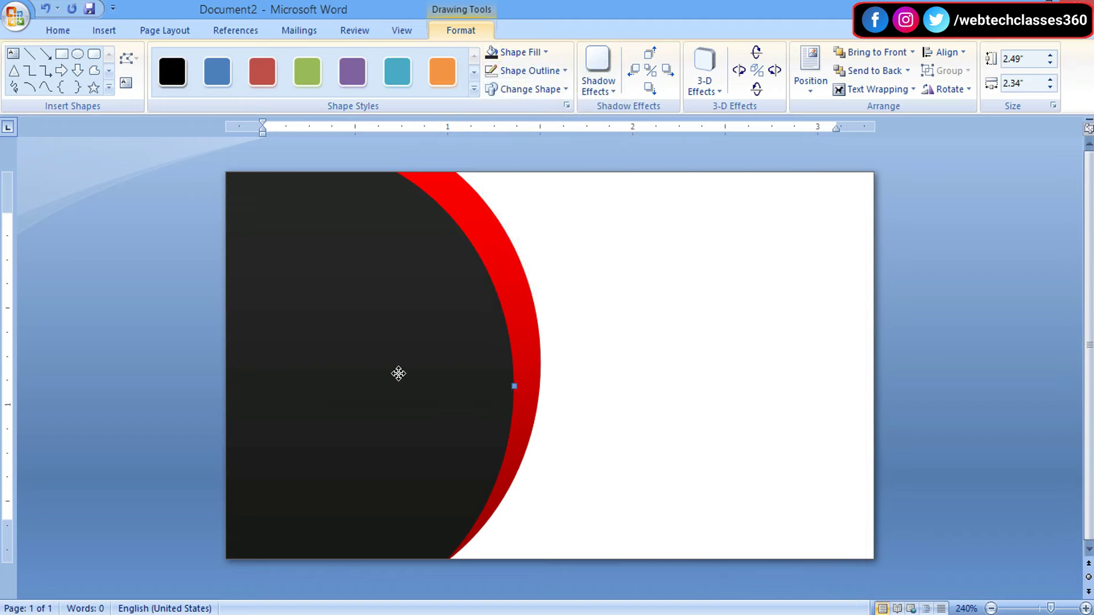
left_click(778, 325)
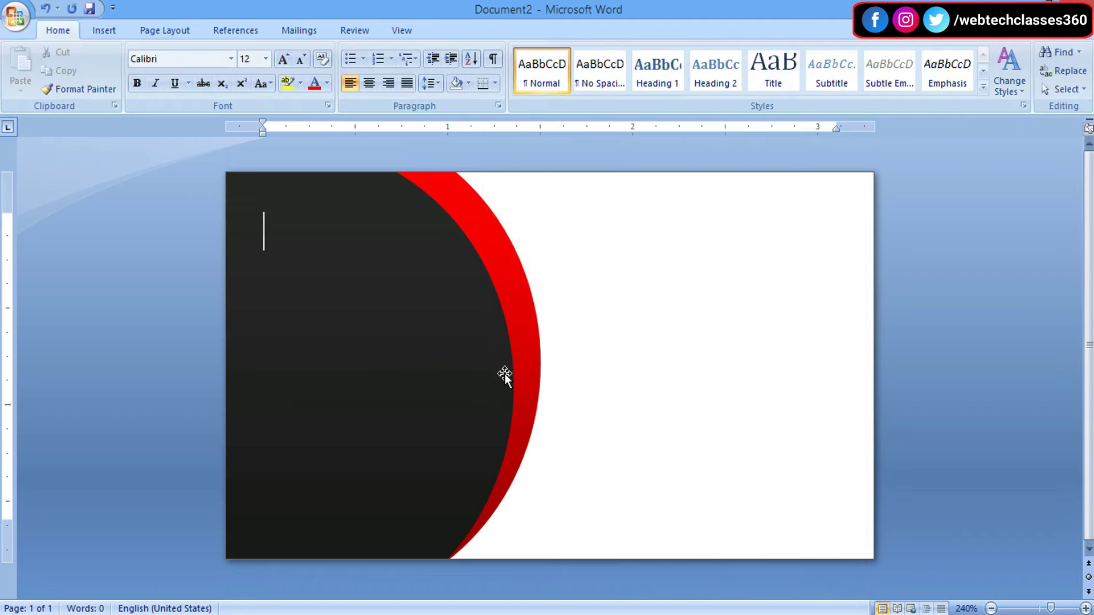
mouse_move(517, 334)
left_mouse_down()
mouse_move(538, 342)
mouse_move(500, 340)
mouse_move(508, 345)
left_mouse_up()
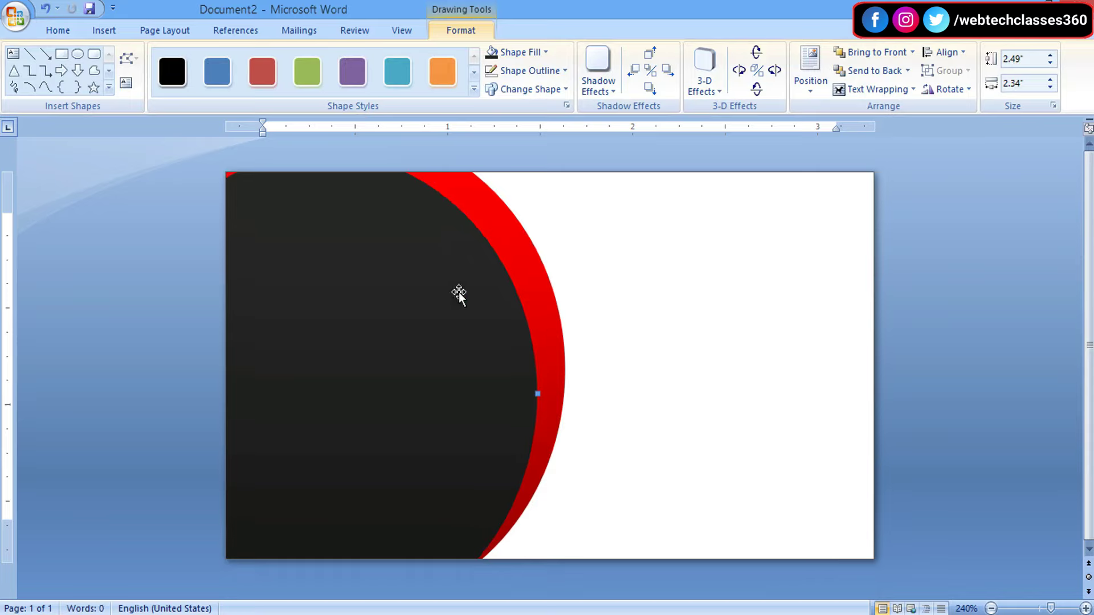
left_click_drag(357, 282, 358, 269)
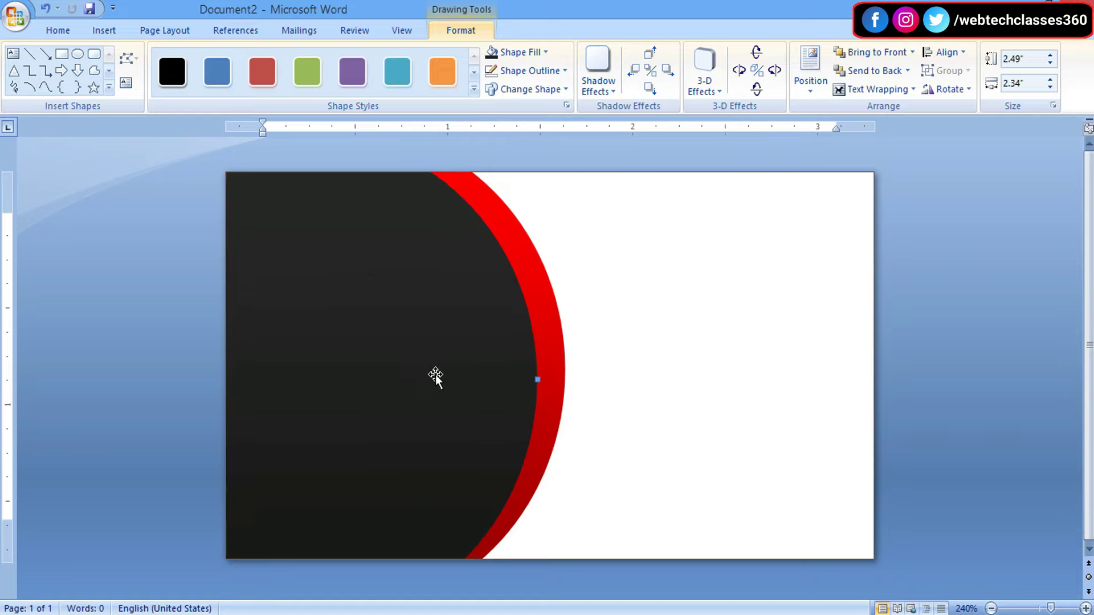
key("ctrl+z")
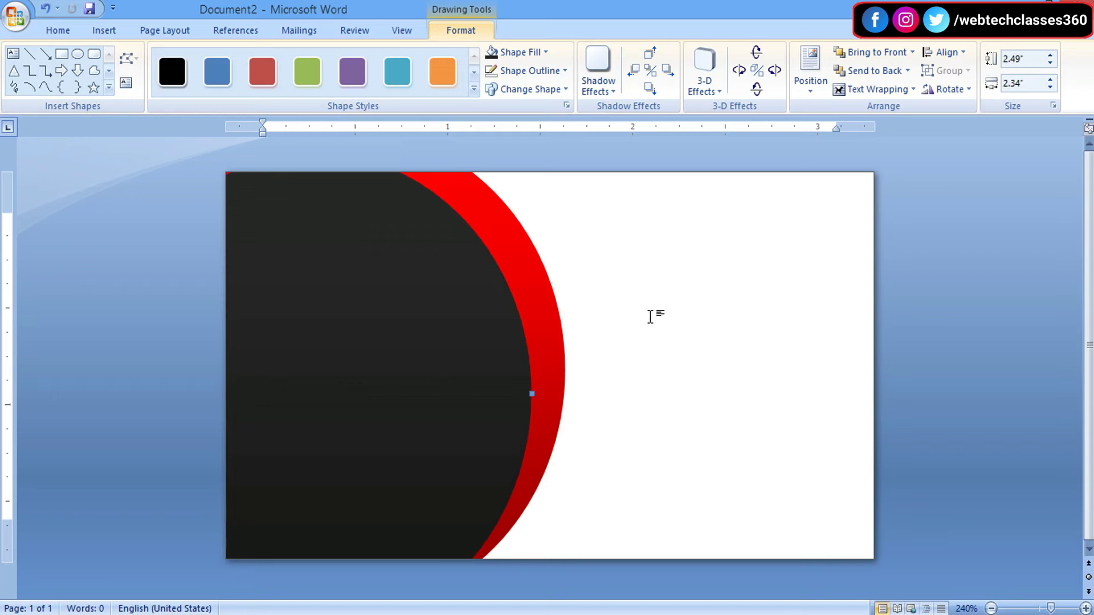
left_click(652, 317)
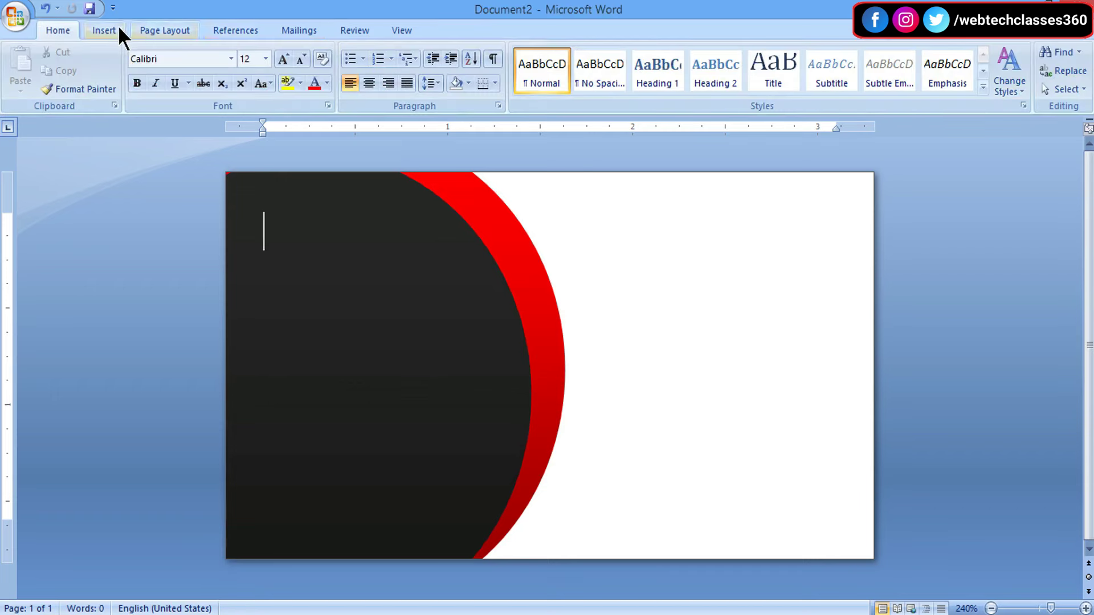
Insert the colourful logo image from Downloads and shrink it to 0.37" high by 0.46" wide.
left_click(102, 31)
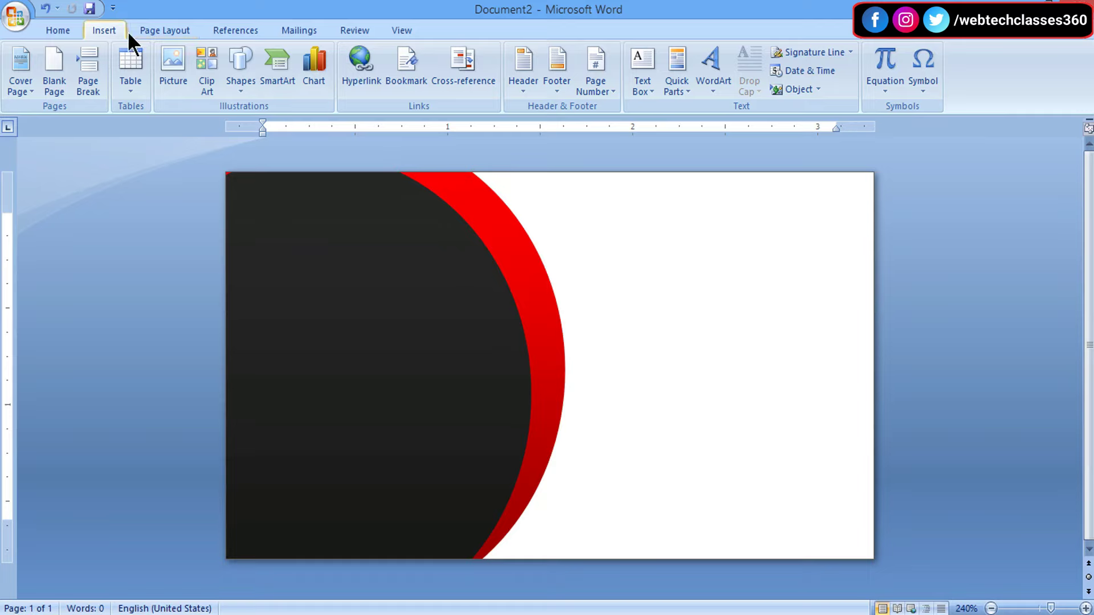
left_click(171, 73)
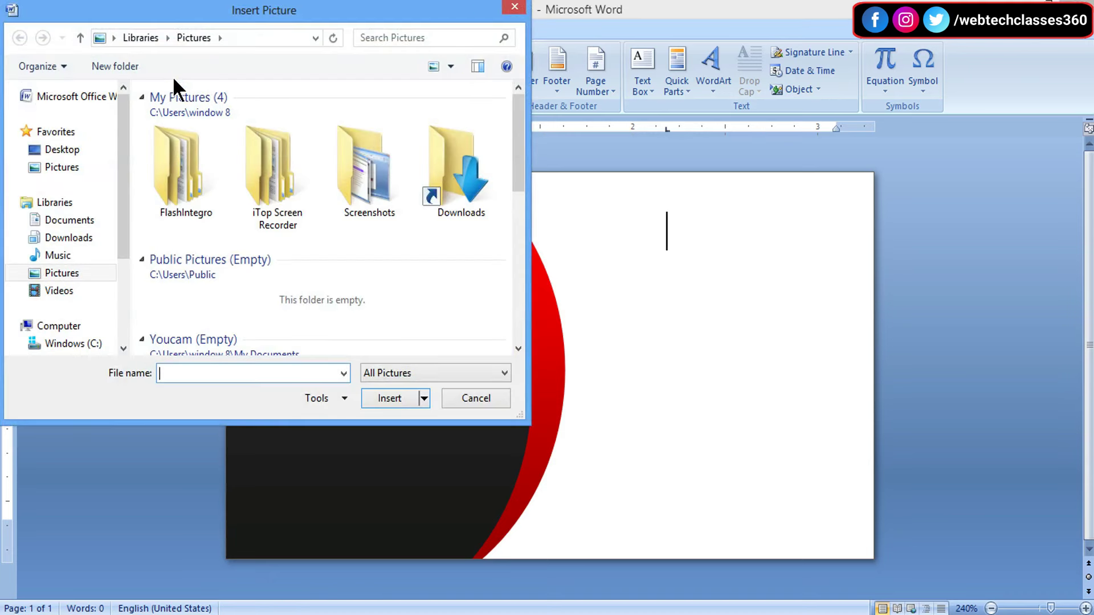
mouse_move(68, 237)
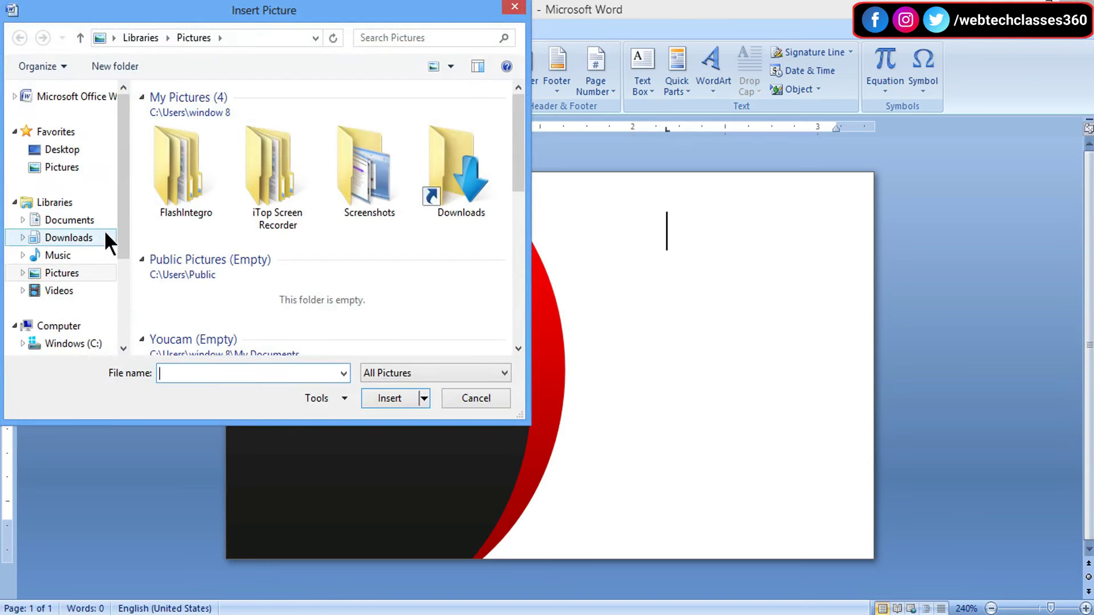
left_click(77, 239)
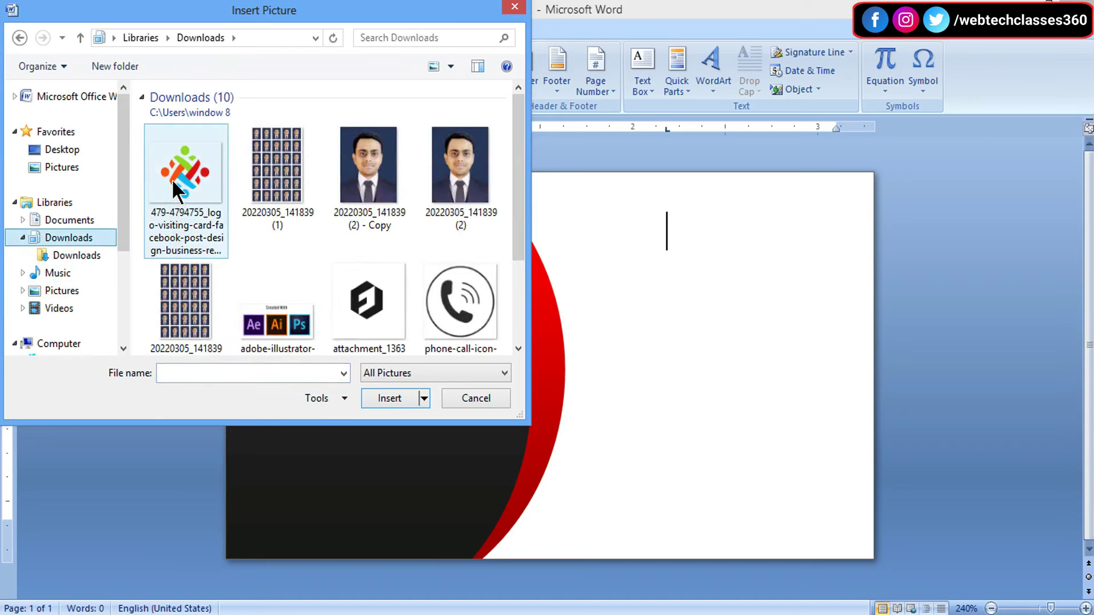
left_click(172, 179)
mouse_move(185, 176)
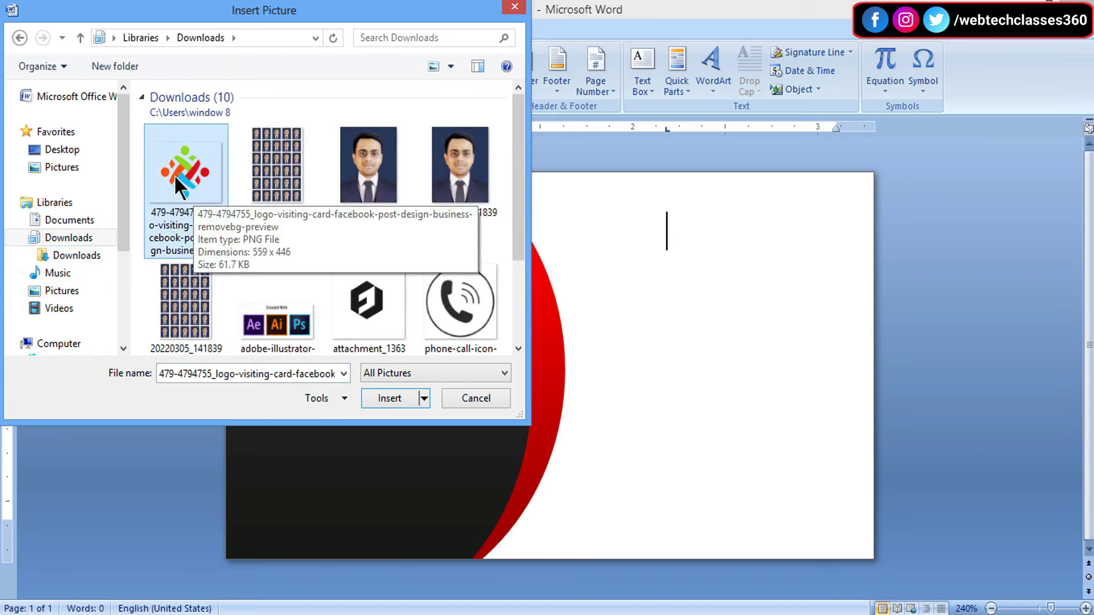
left_click(397, 400)
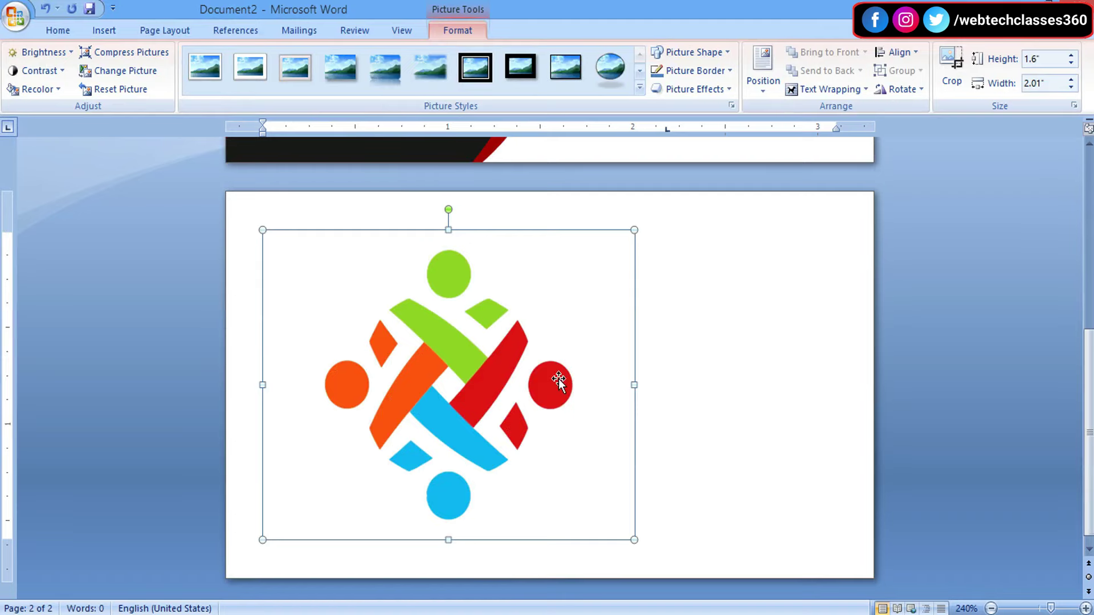
left_click_drag(634, 540, 350, 286)
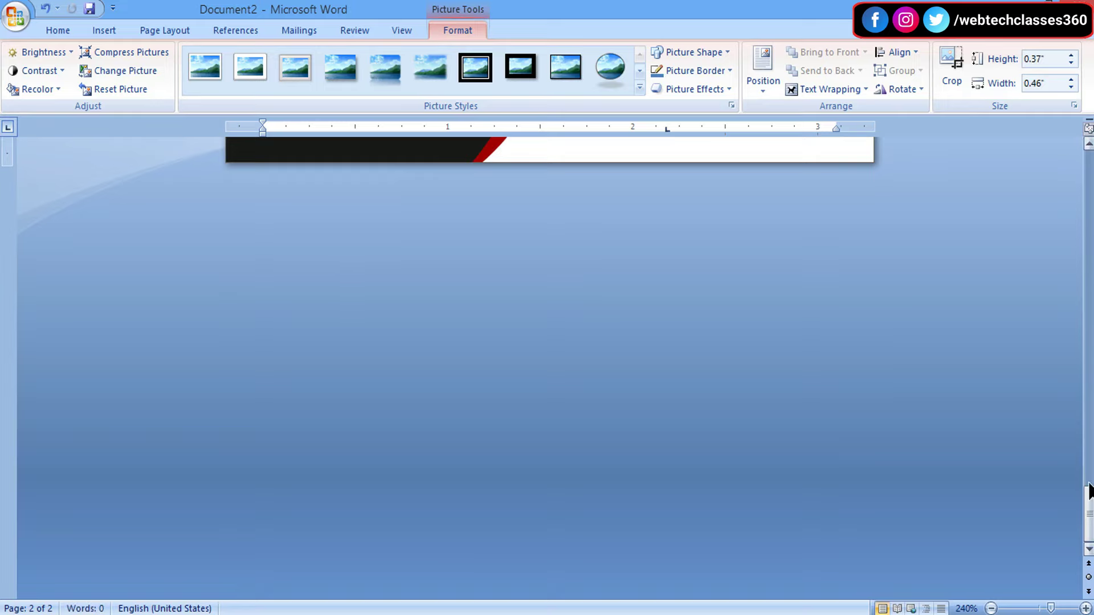
Move the logo to the card's upper right and let it float freely over the card.
scroll(1089, 490, "up", 5)
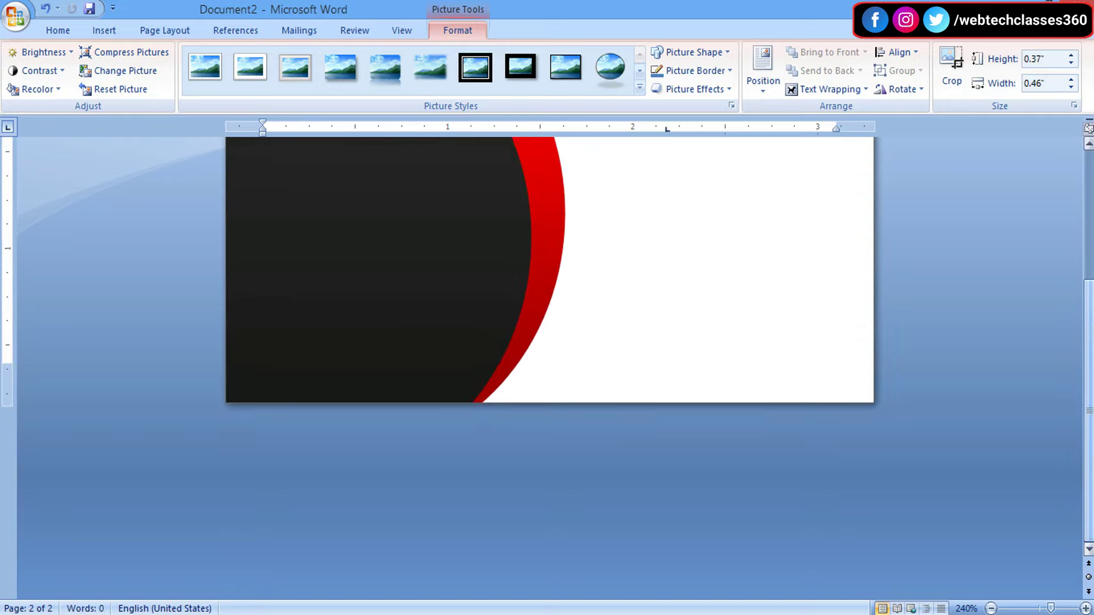
scroll(867, 294, "up", 3)
scroll(867, 295, "up", 1)
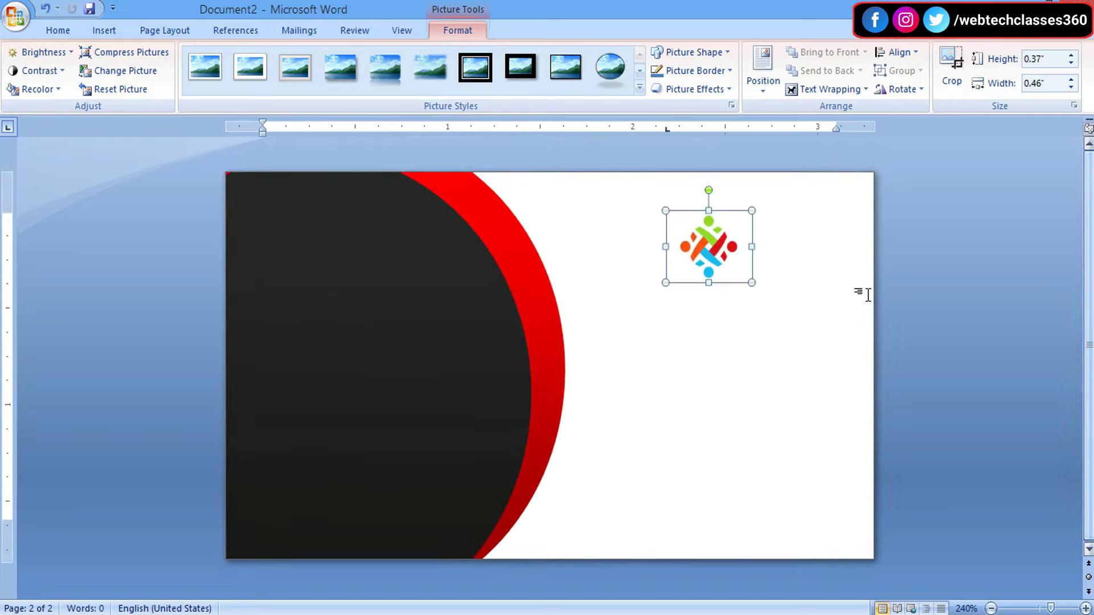
mouse_move(720, 244)
left_mouse_down()
mouse_move(726, 272)
mouse_move(719, 246)
mouse_move(660, 248)
mouse_move(741, 302)
left_mouse_up()
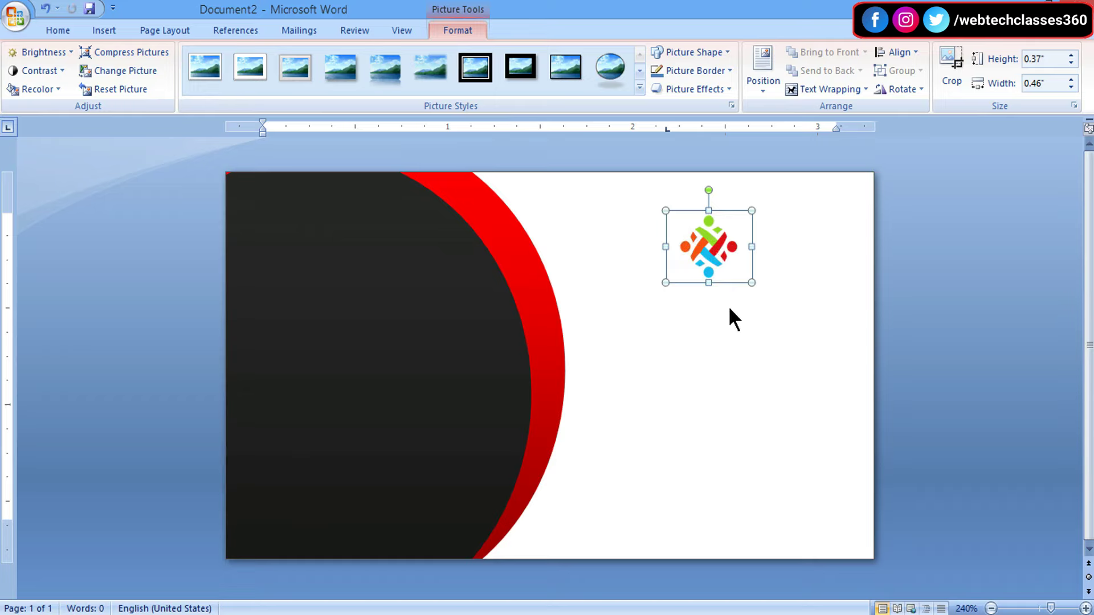
left_click(545, 330)
left_click(715, 258)
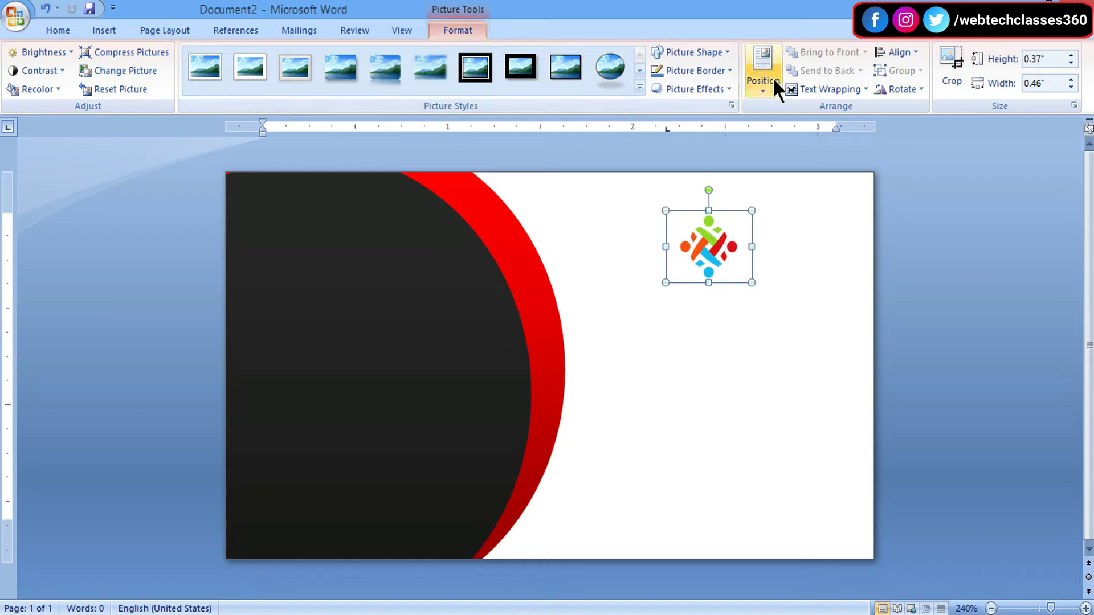
left_click(860, 89)
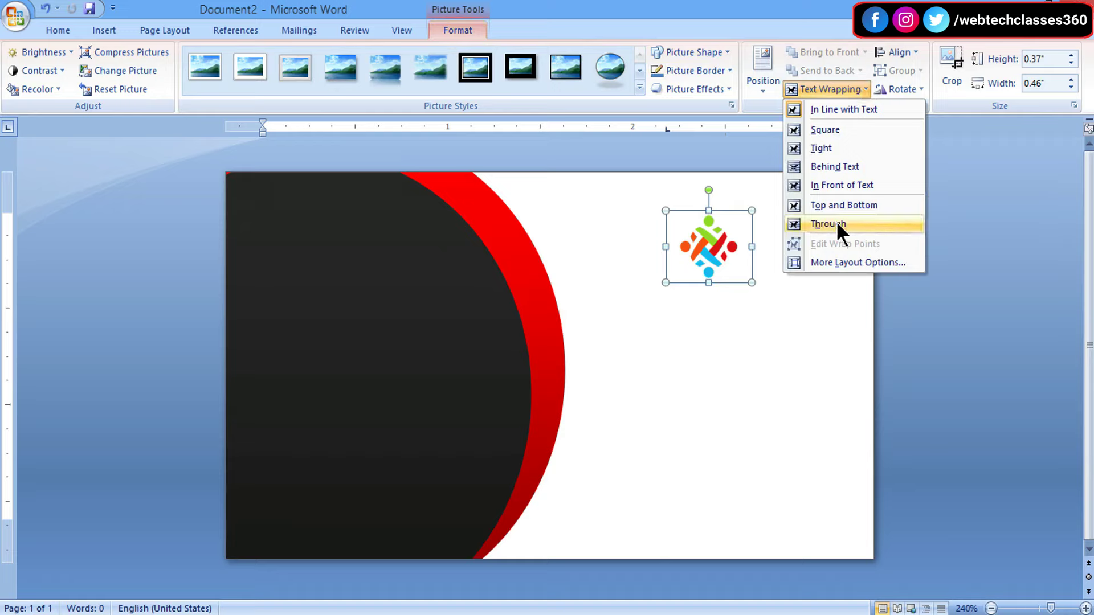
left_click(837, 224)
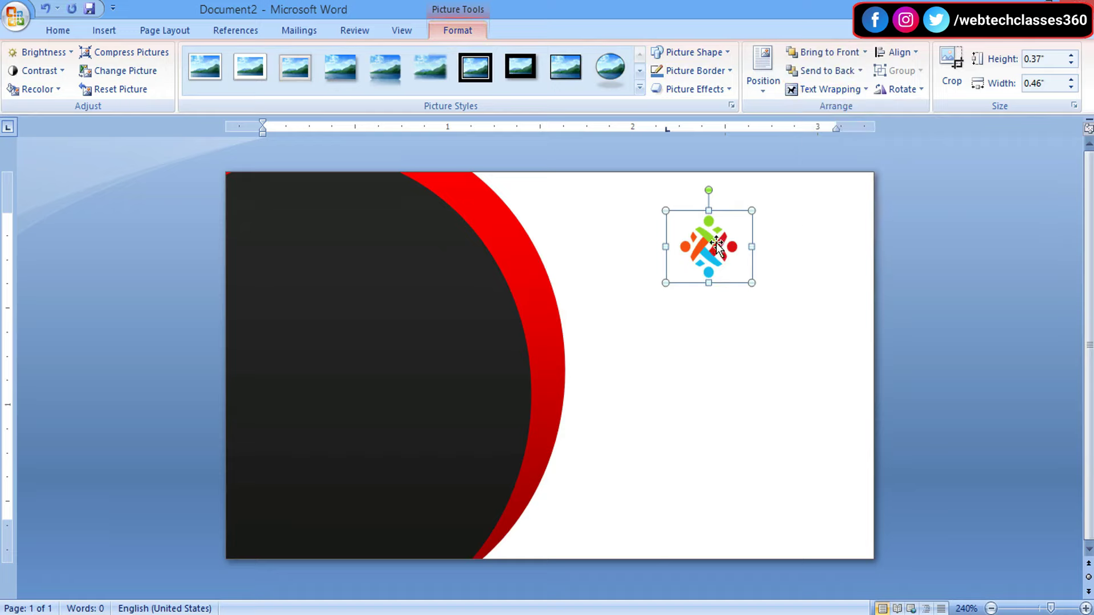
Reposition the logo lower on the right side and enlarge it to 0.57" by 0.72".
mouse_move(717, 245)
left_mouse_down()
mouse_move(660, 245)
mouse_move(725, 312)
left_mouse_up()
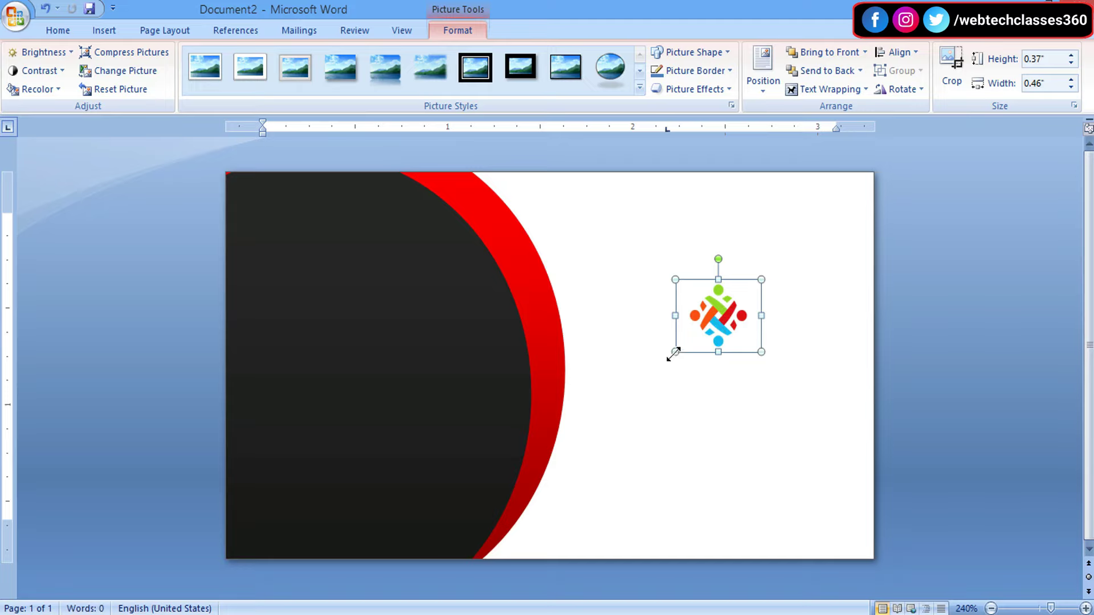
left_click_drag(676, 353, 643, 378)
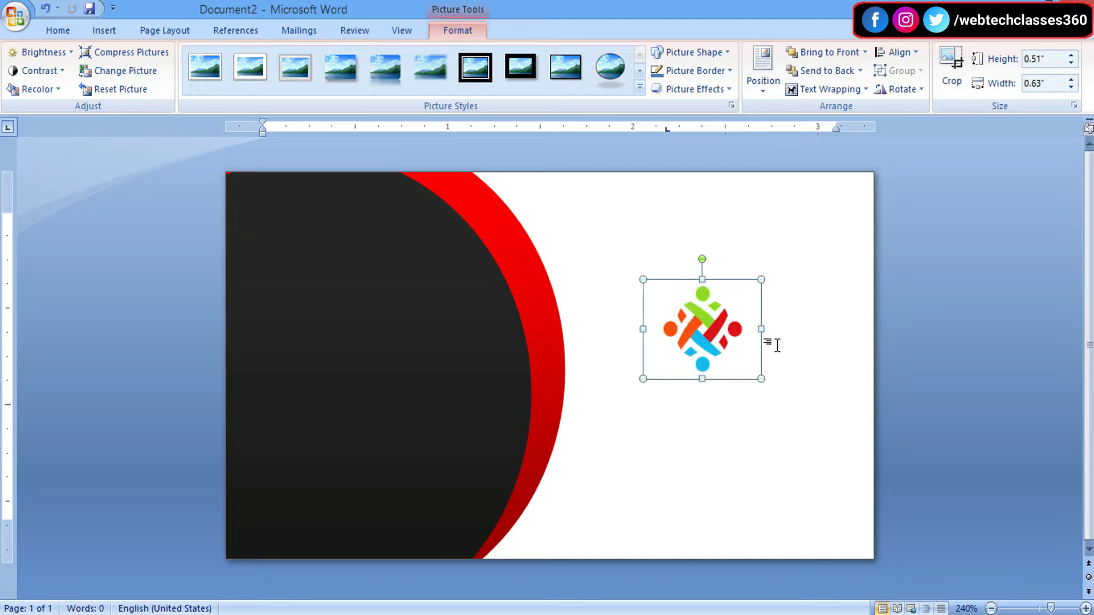
left_click_drag(719, 339, 719, 331)
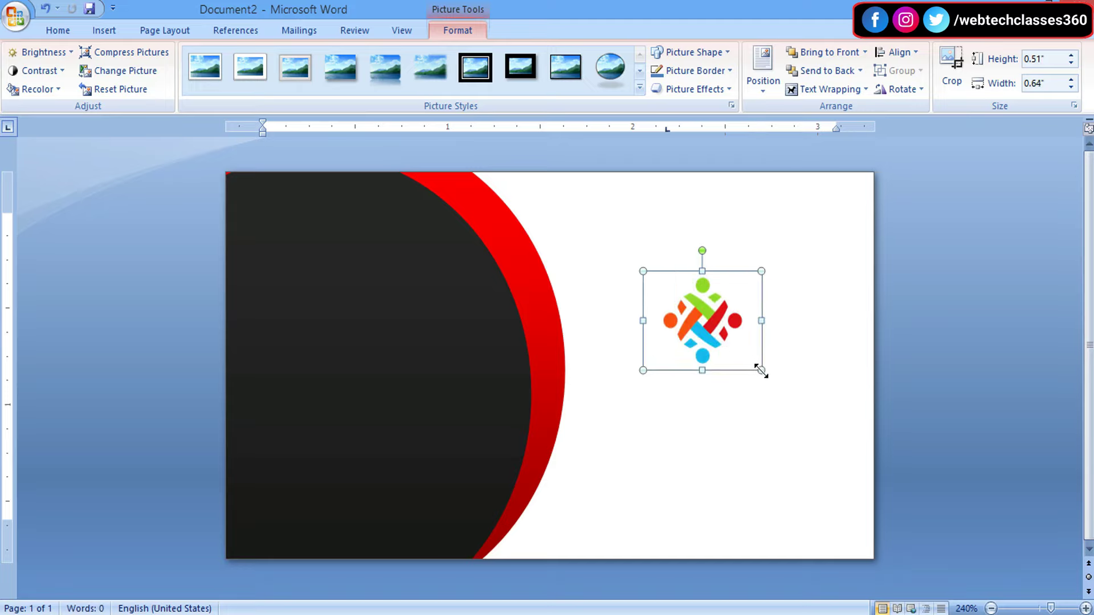
left_click_drag(761, 370, 780, 379)
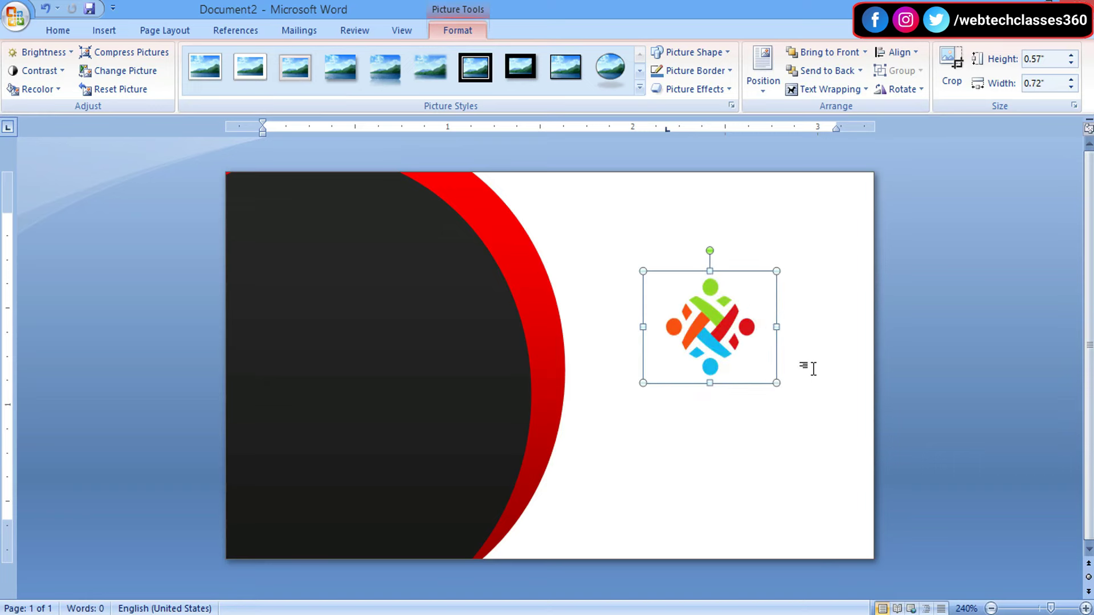
left_click(690, 268)
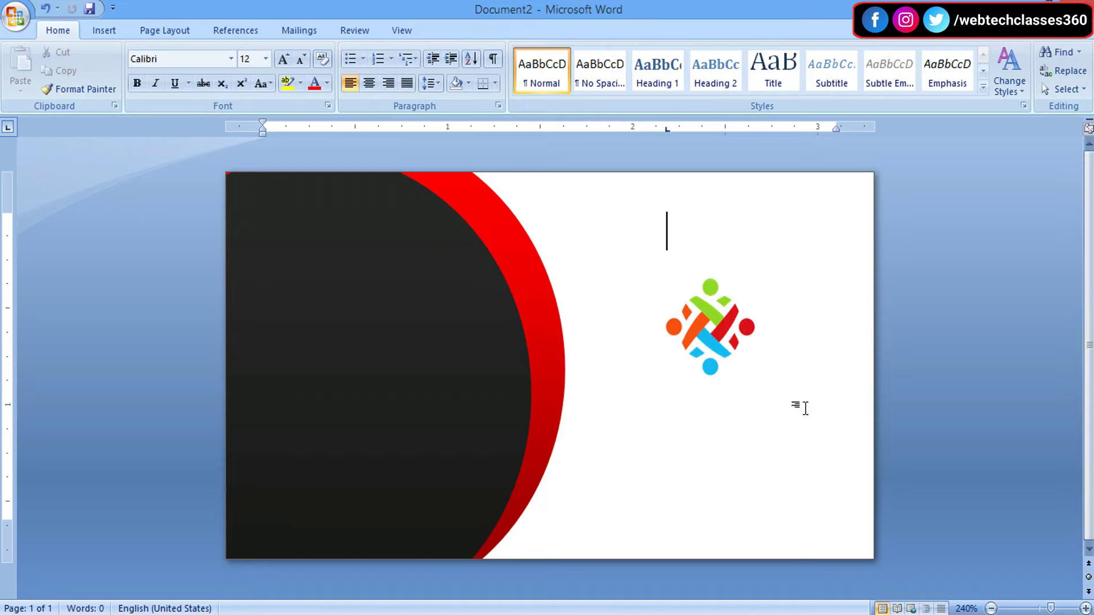
Insert a plain-style WordArt reading 'COMPANY NAME'.
left_click(108, 31)
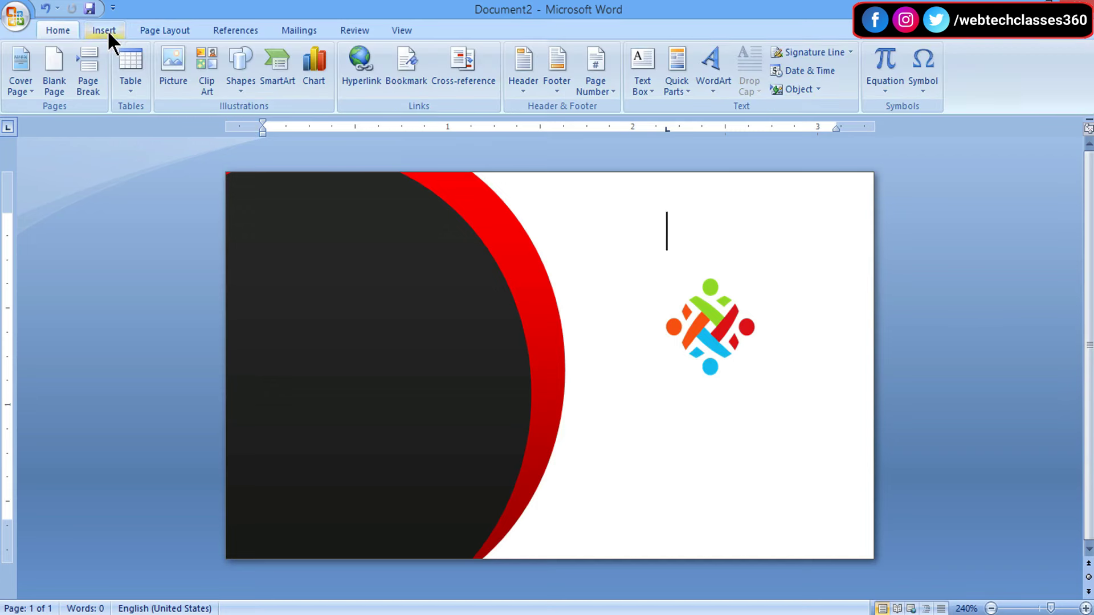
left_click(710, 86)
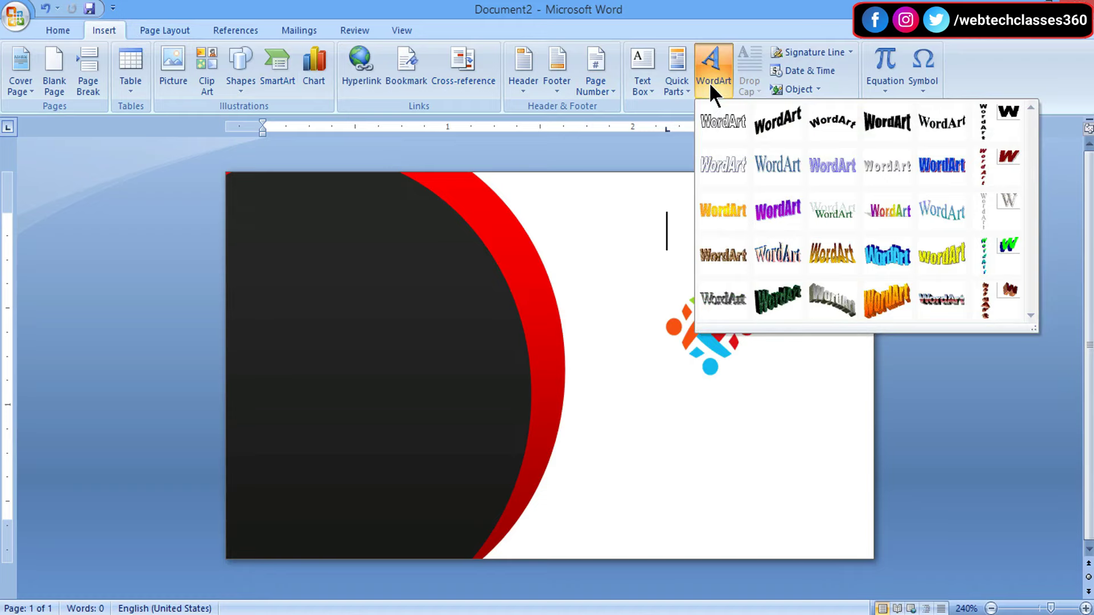
left_click(723, 121)
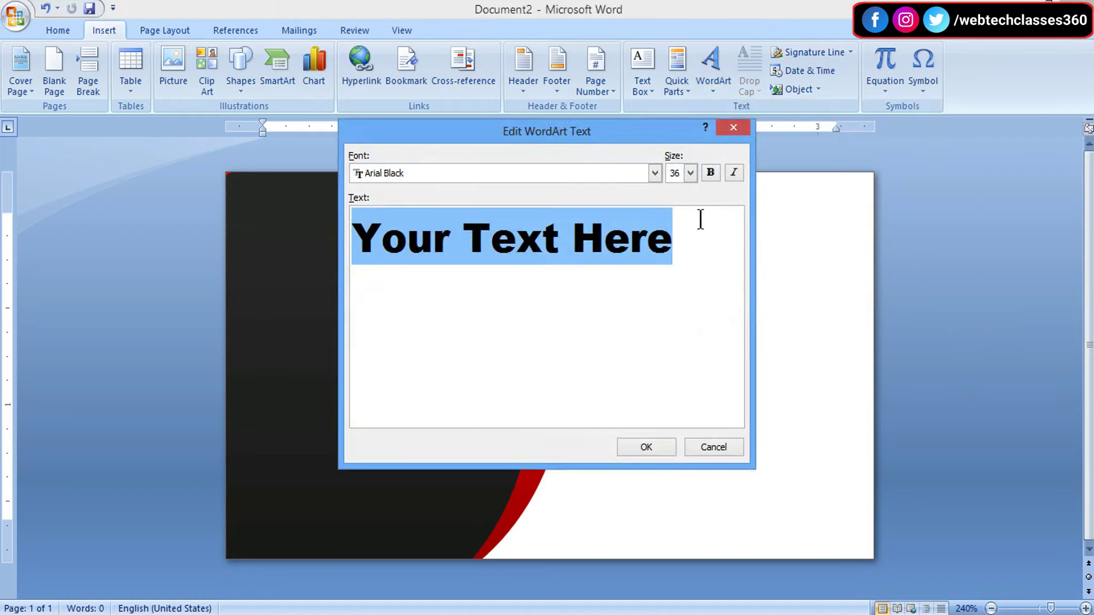
key("BackSpace")
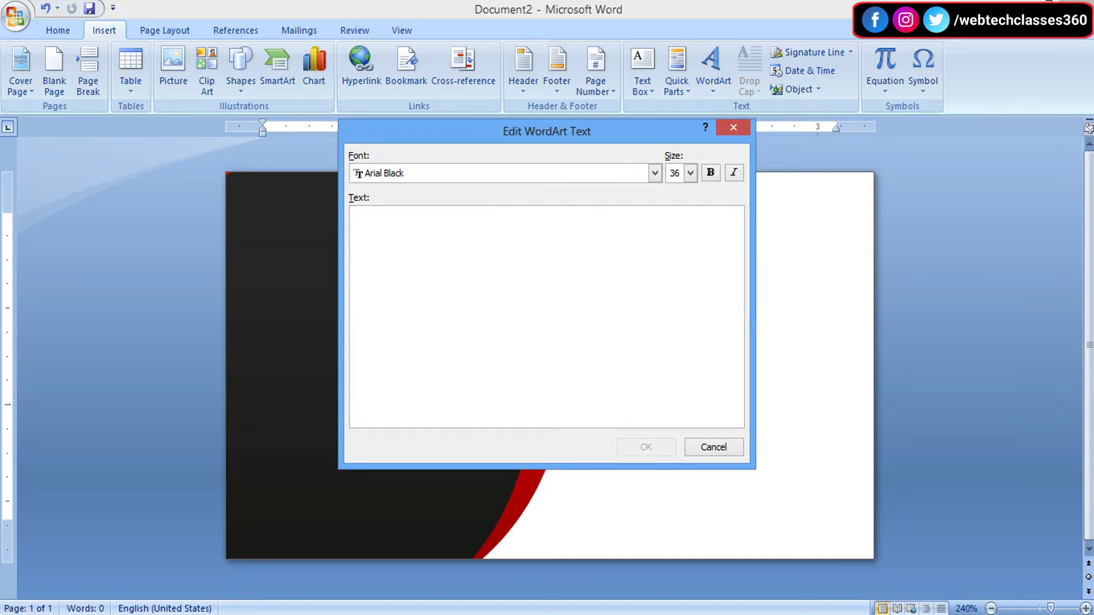
key("Caps_Lock")
type("C")
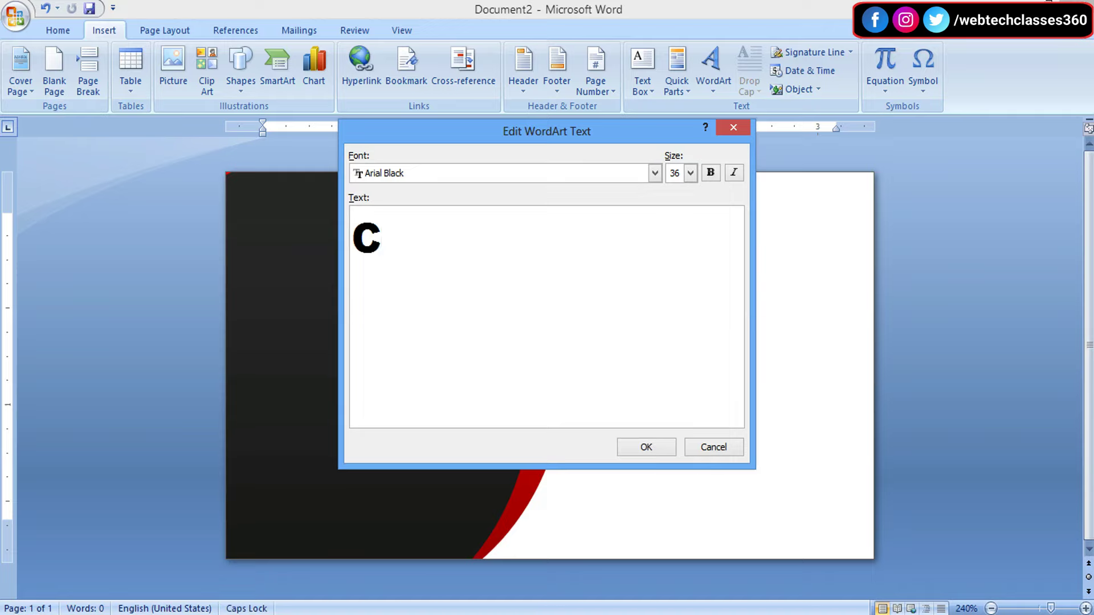
type("OMPANY")
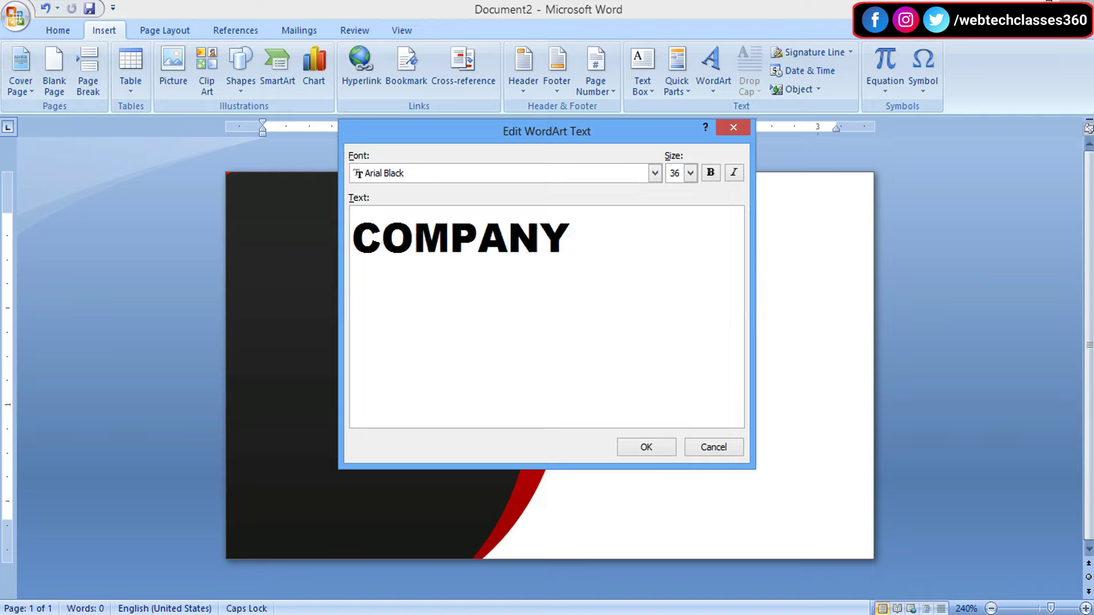
type(" NAME")
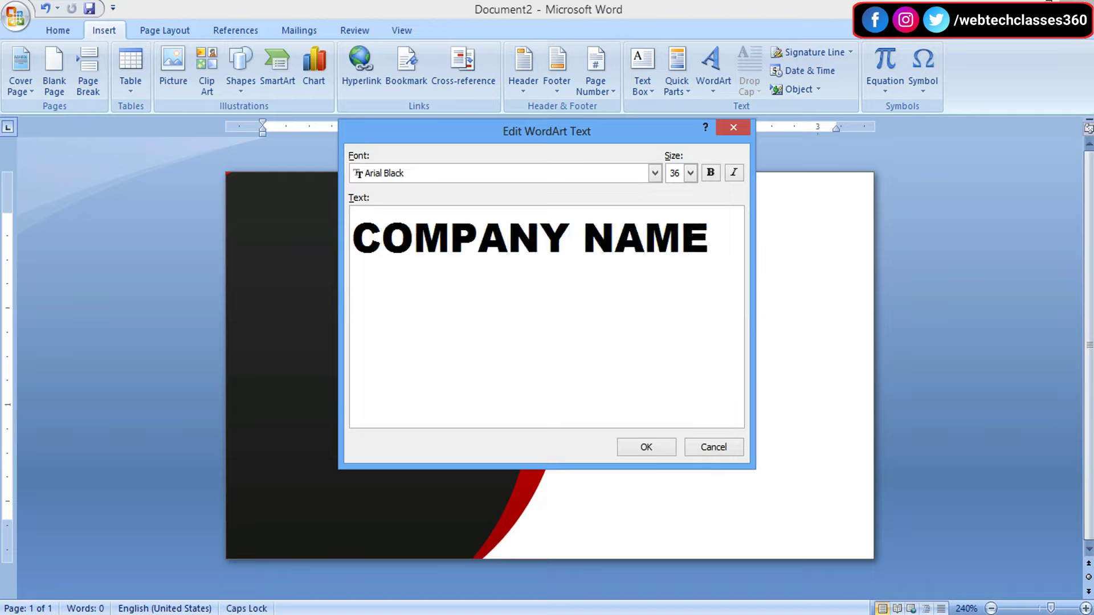
Format the WordArt as 24-point bold Arial Black and place it on the card.
left_click(689, 173)
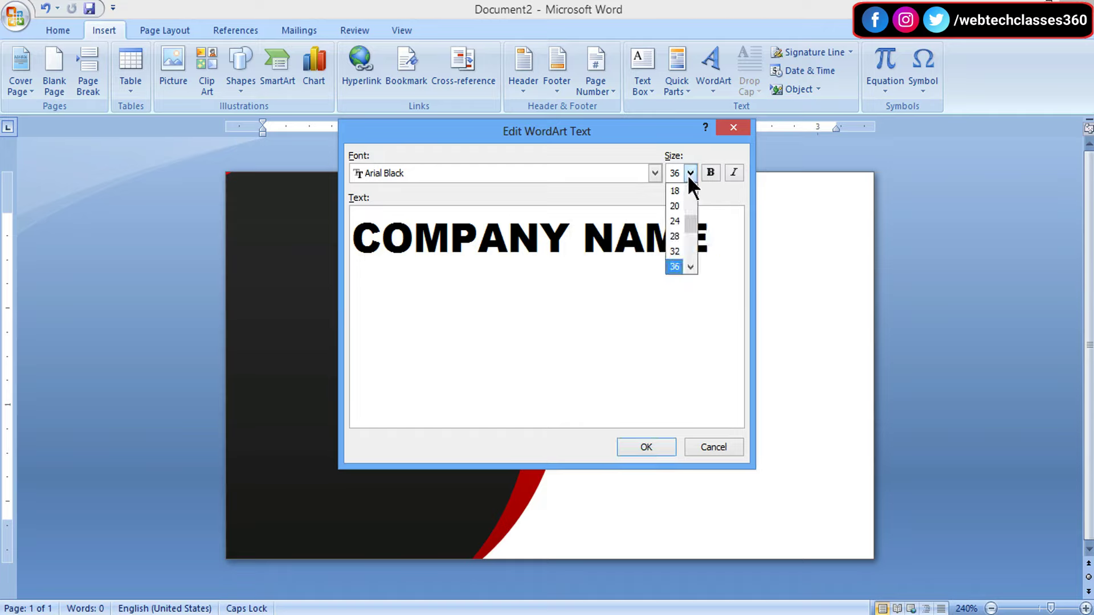
left_click_drag(694, 225, 690, 227)
left_click(673, 221)
left_click(689, 173)
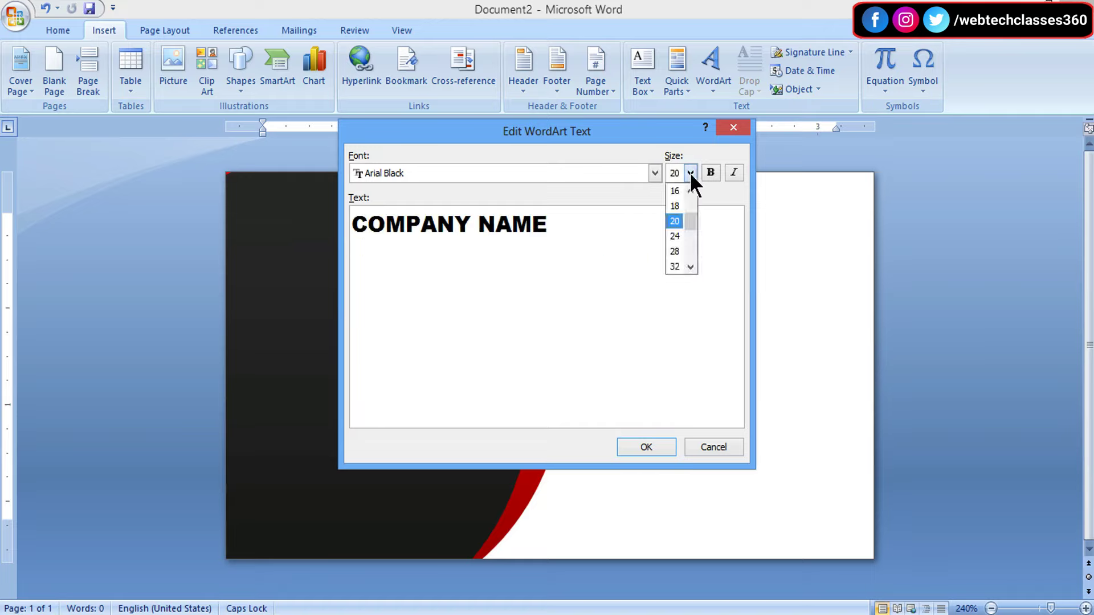
left_click(675, 236)
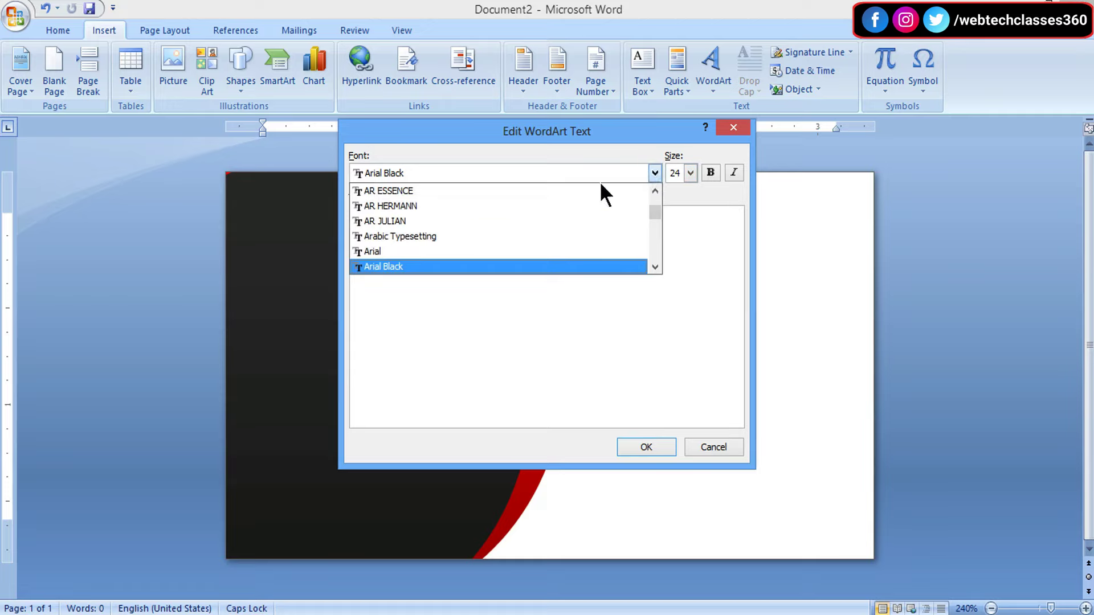
left_click(421, 263)
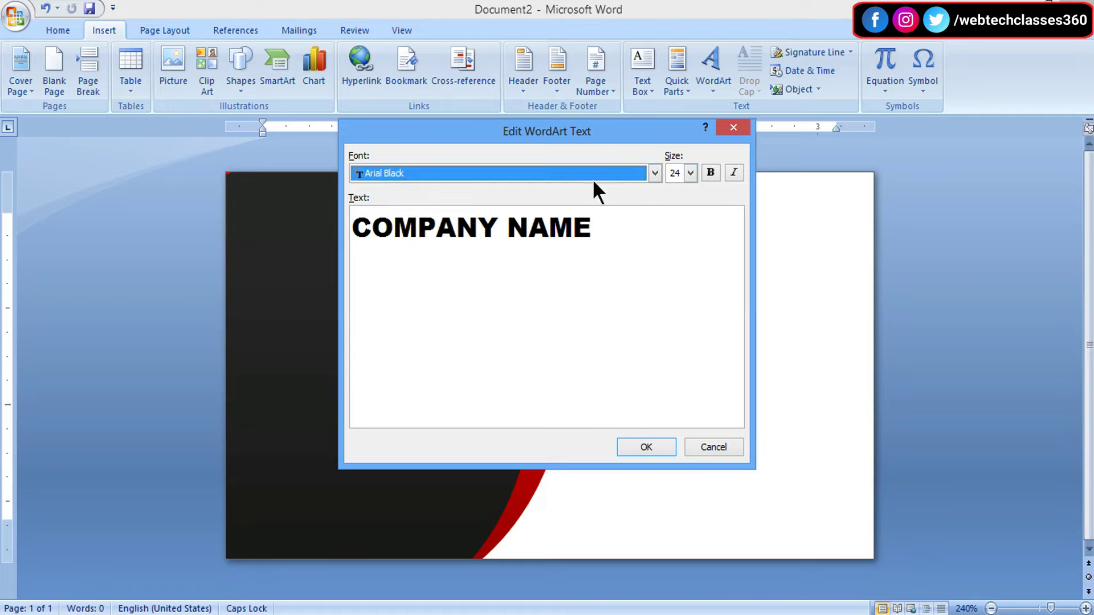
left_click(709, 173)
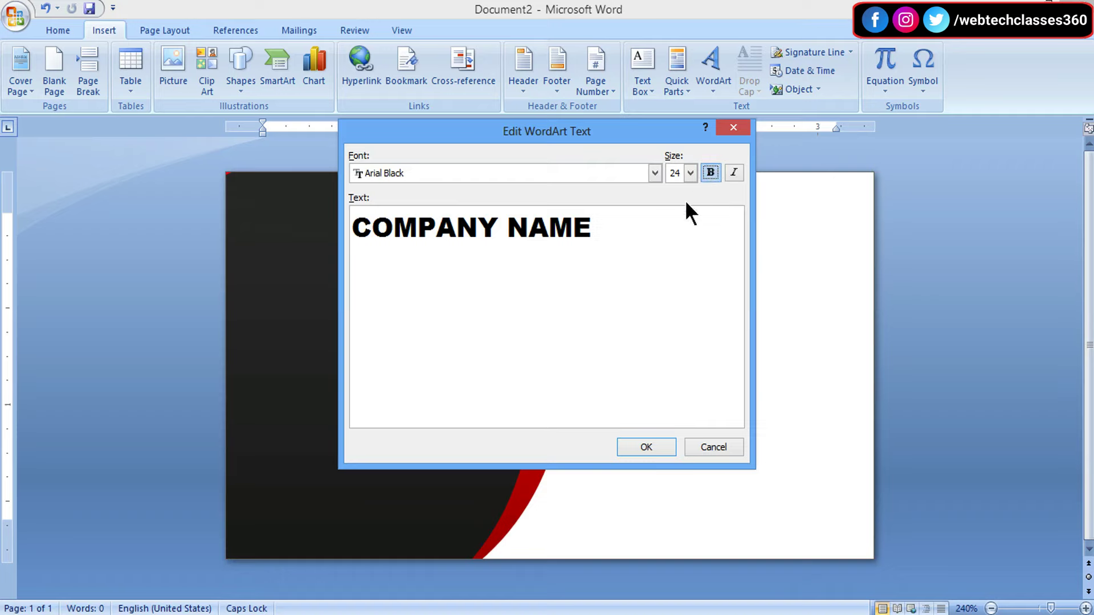
left_click(652, 446)
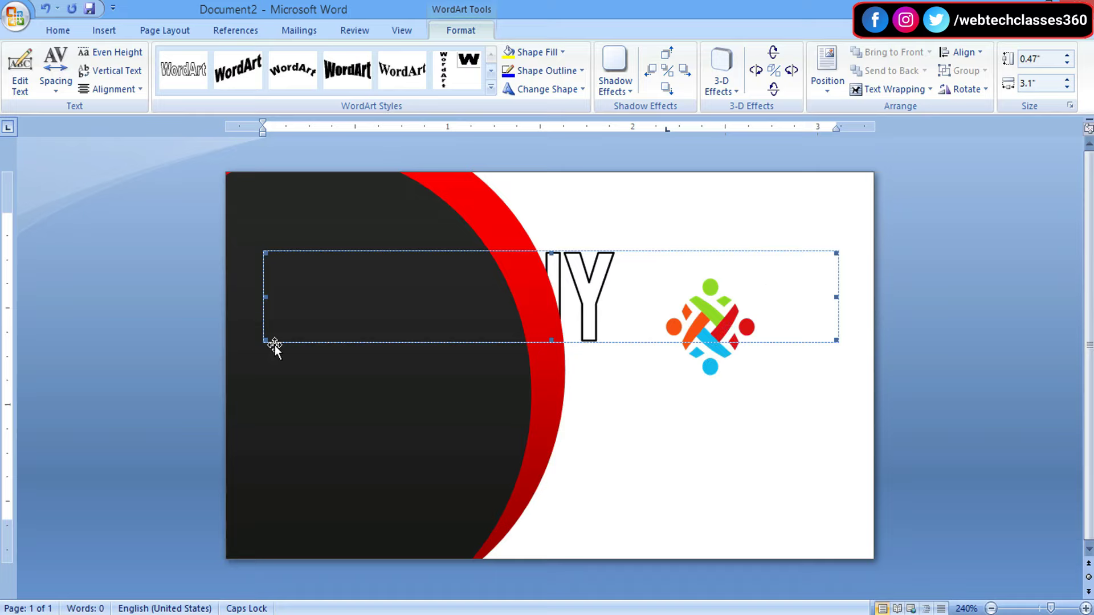
Set the COMPANY NAME WordArt's wrapping to Through and squeeze it onto the white right side.
left_click_drag(263, 344, 589, 332)
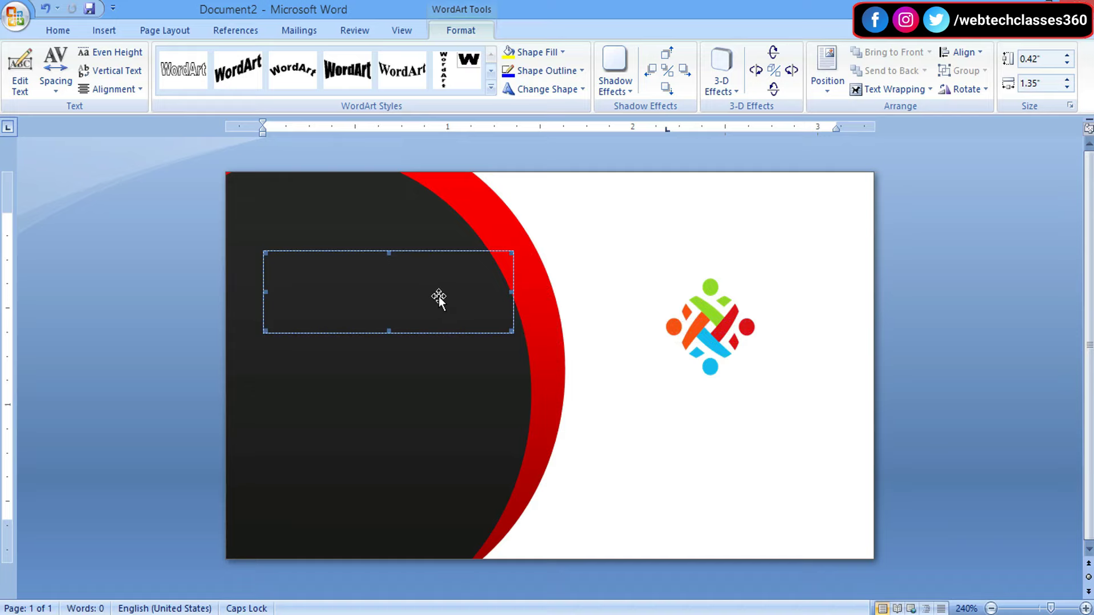
left_click(45, 8)
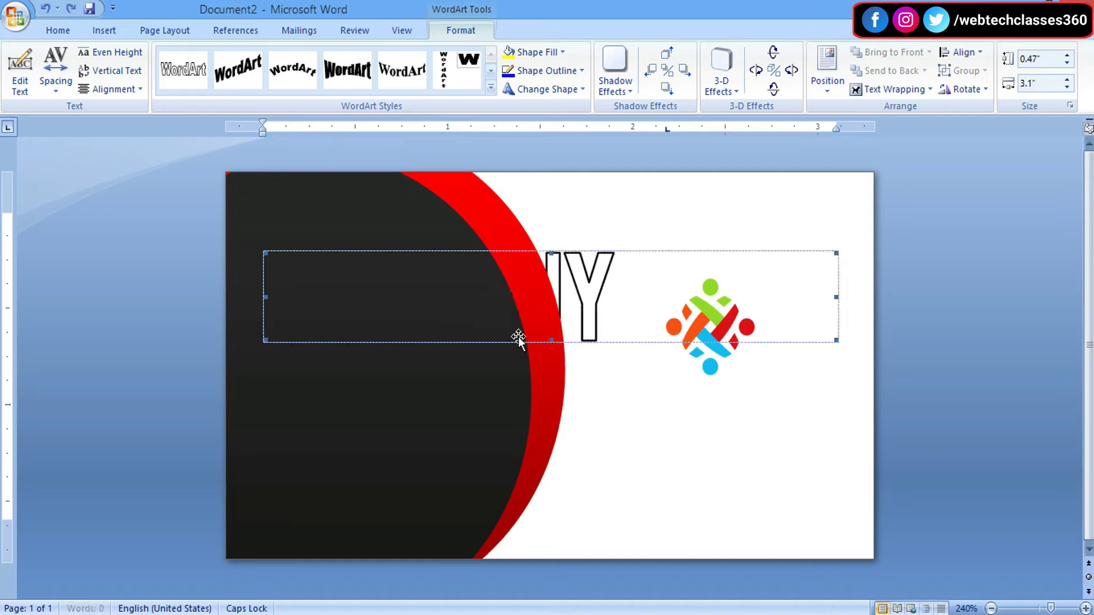
left_click(880, 93)
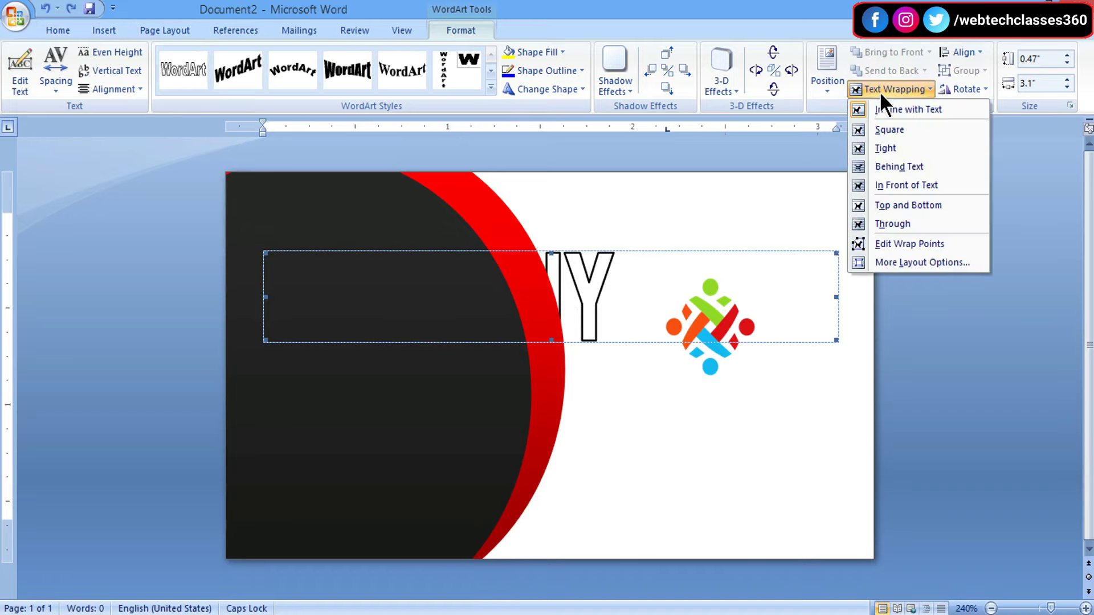
left_click(891, 223)
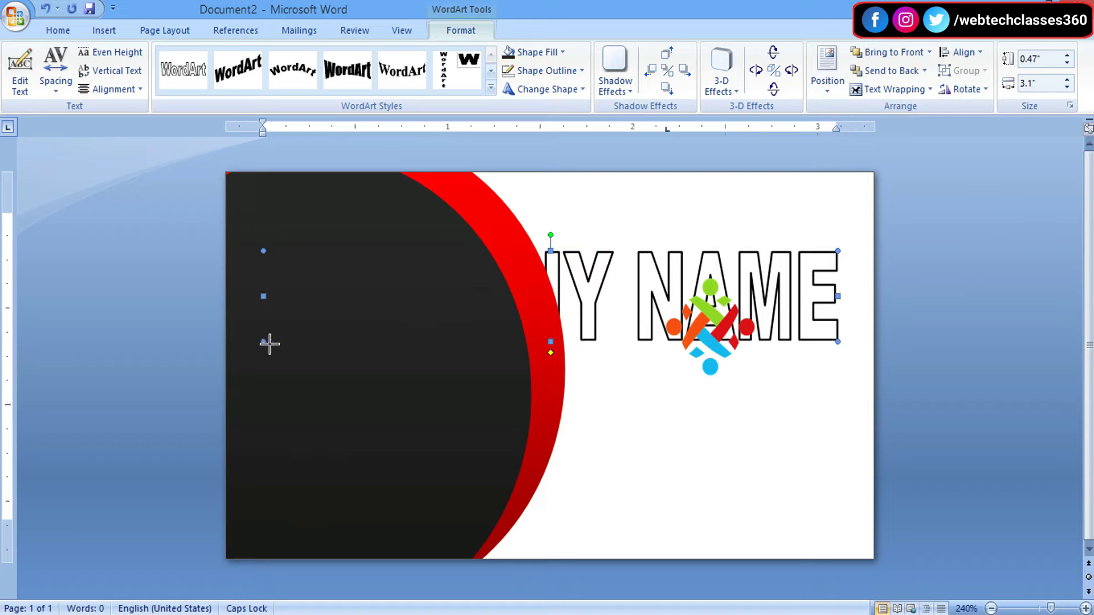
left_click_drag(264, 342, 577, 336)
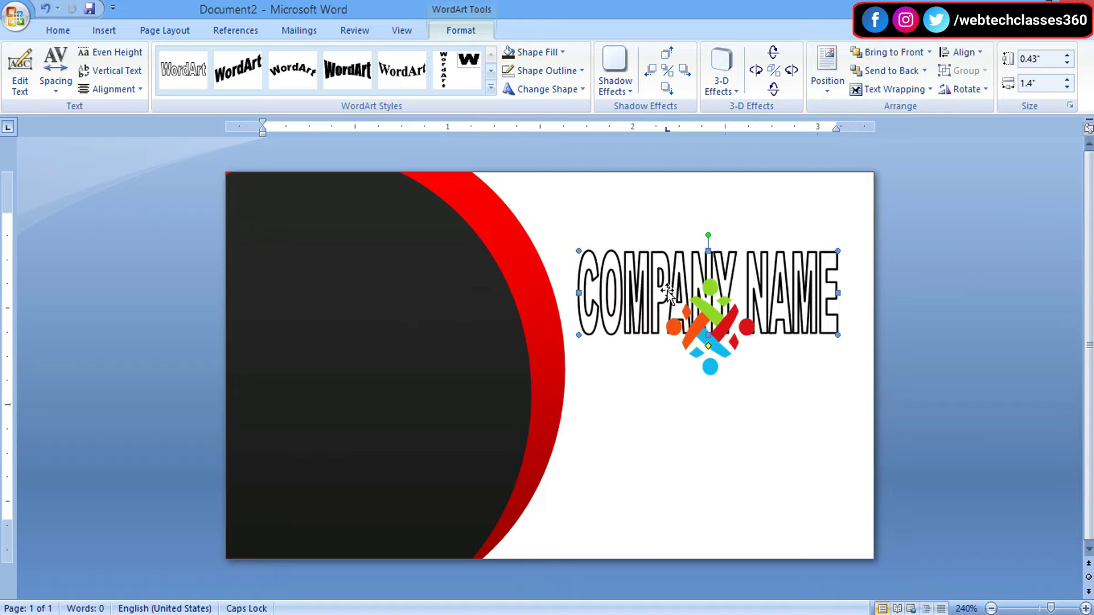
Move COMPANY NAME directly beneath the logo and shrink it to fit.
left_click_drag(667, 291, 669, 285)
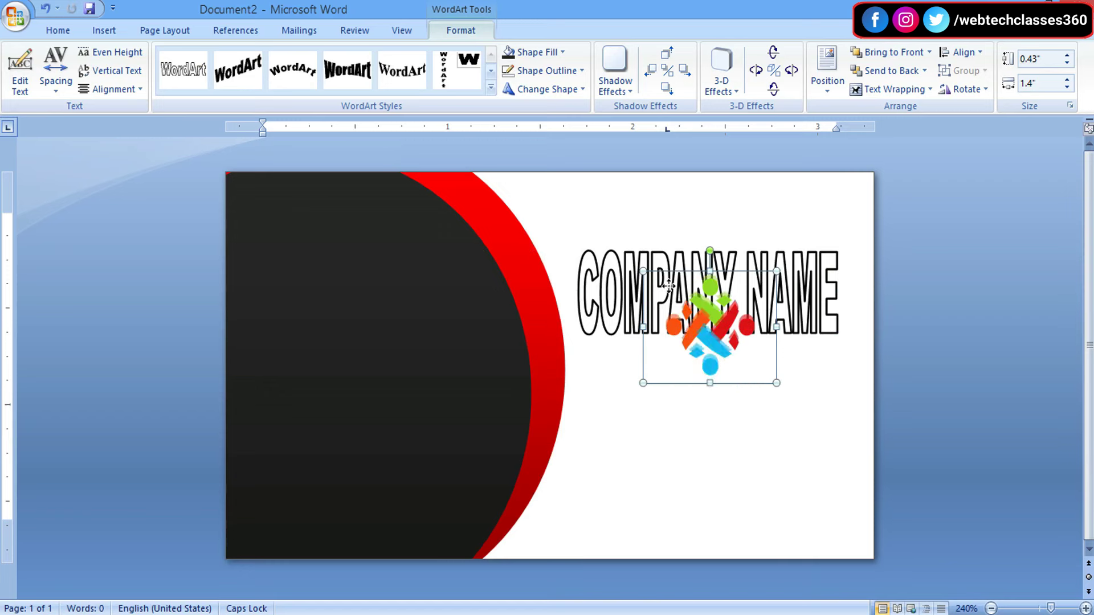
left_click(626, 259)
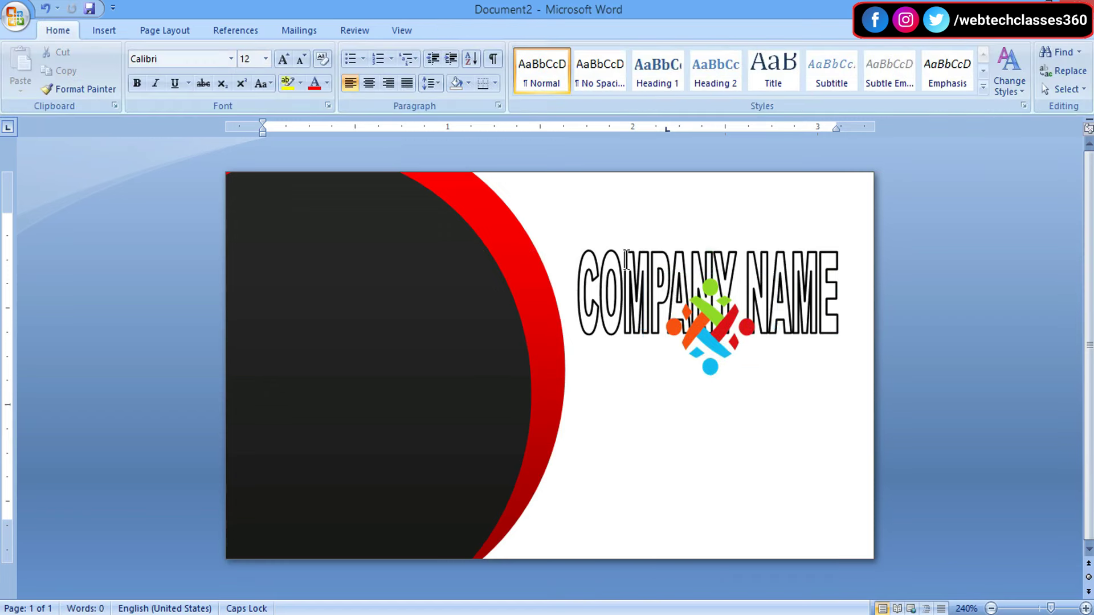
left_click(806, 305)
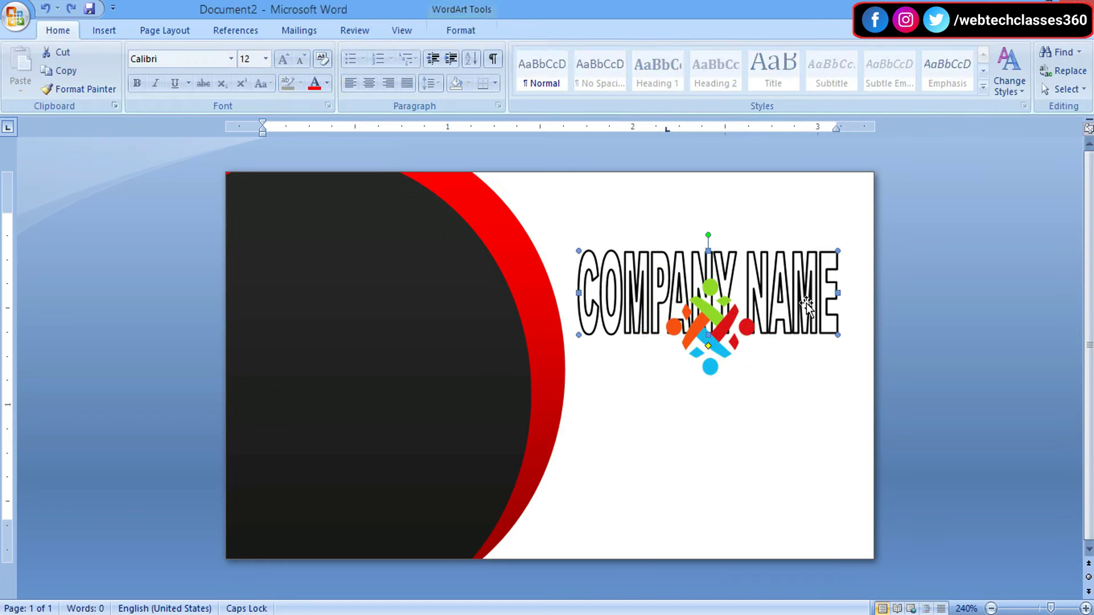
left_click_drag(807, 305, 812, 434)
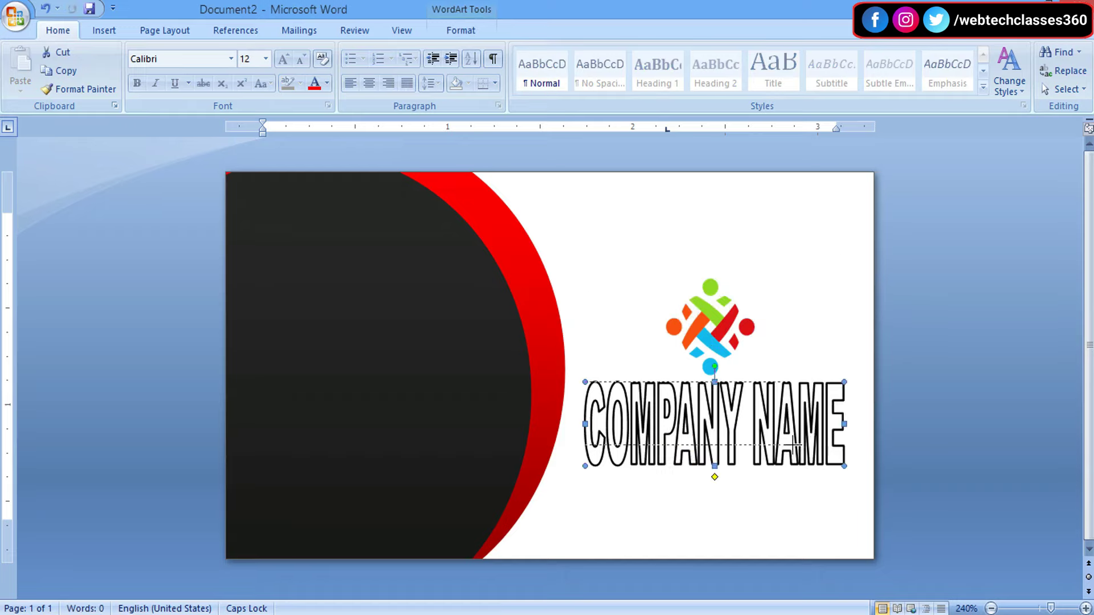
left_click_drag(833, 466, 771, 426)
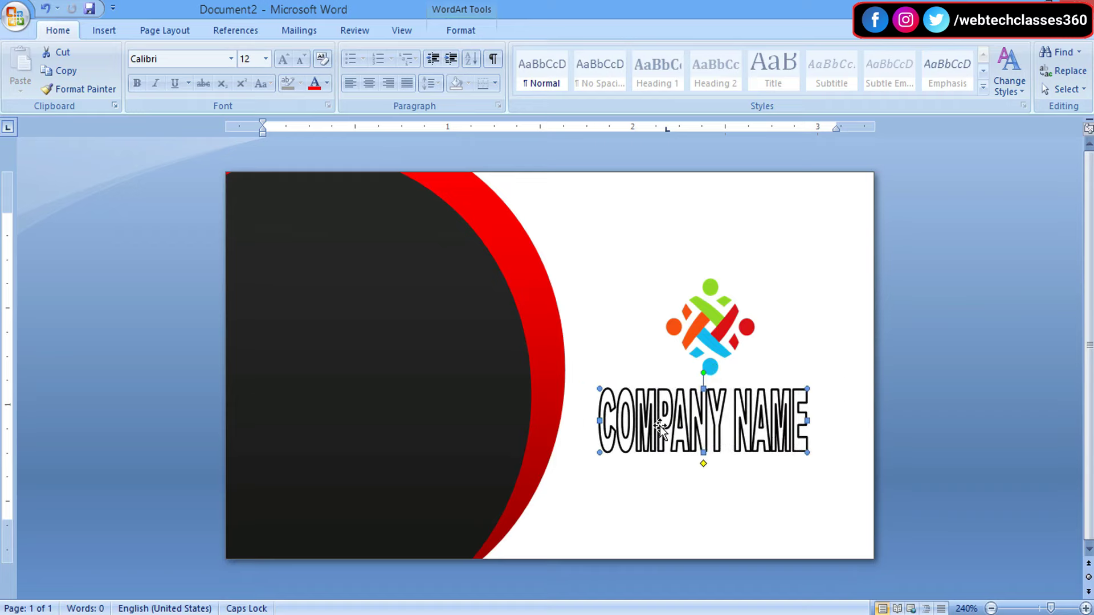
Fill the COMPANY NAME letters with solid red and remove their dark outline.
left_click(463, 26)
left_click(558, 54)
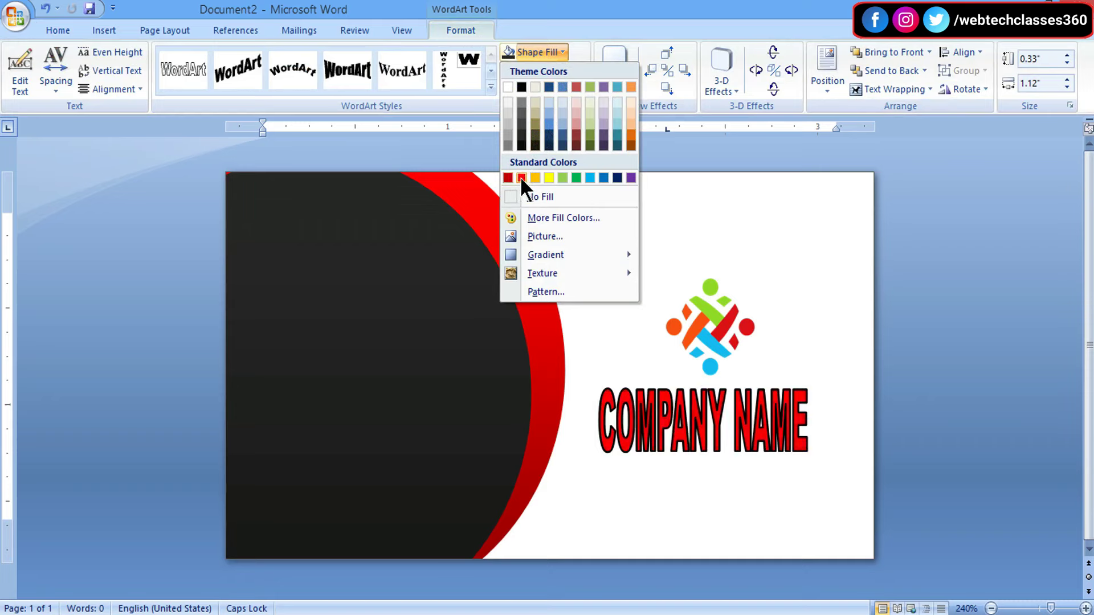
left_click(521, 178)
left_click(541, 70)
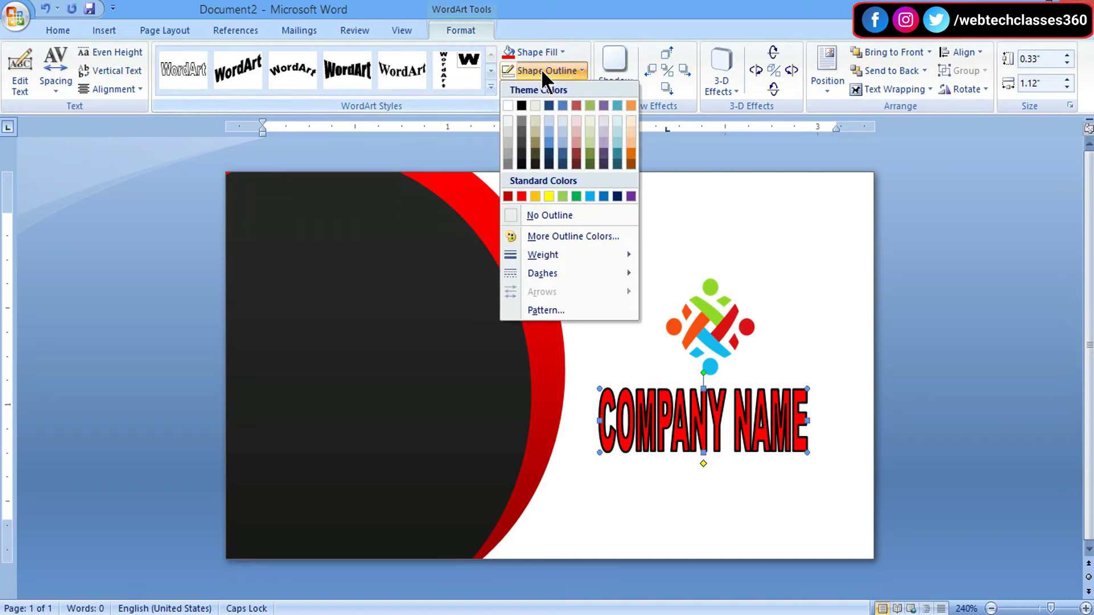
left_click(544, 215)
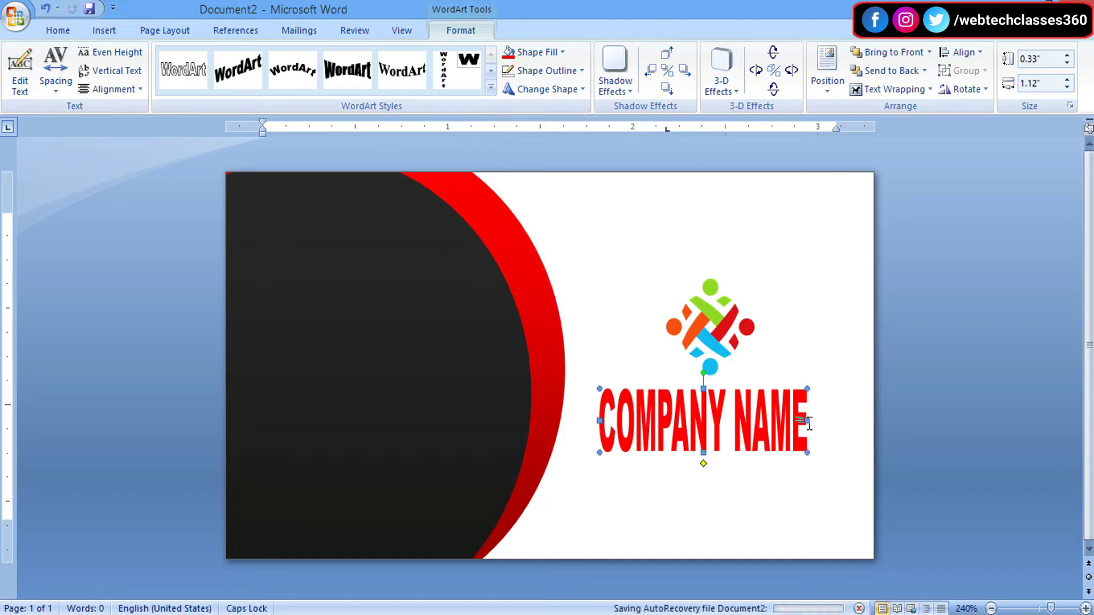
Widen COMPANY NAME to 1.31" so it sits centred beneath the logo.
left_click_drag(807, 420, 831, 420)
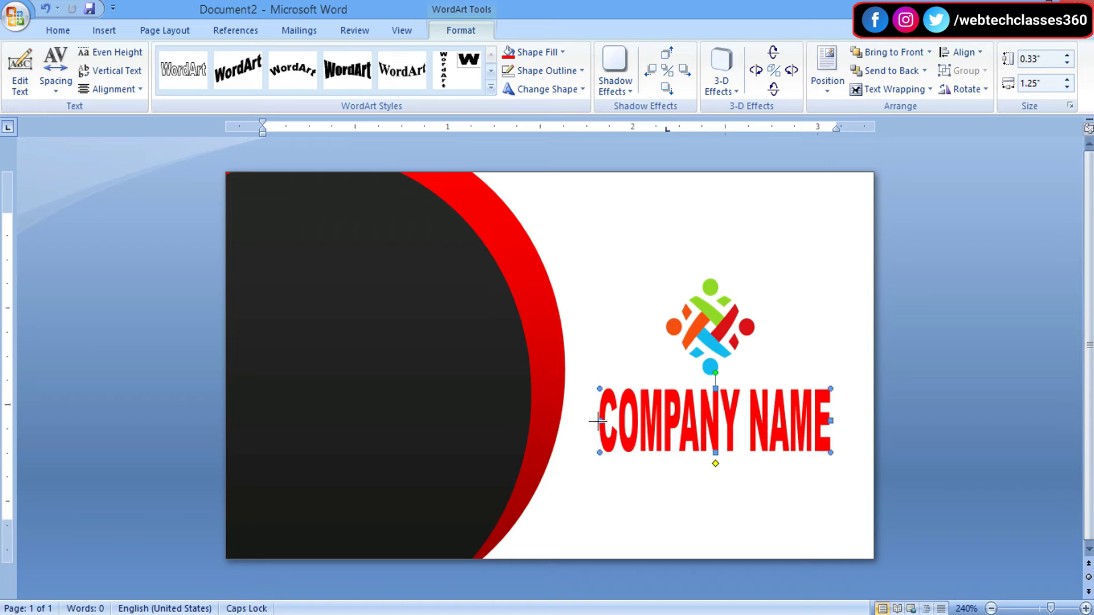
left_click_drag(598, 421, 587, 421)
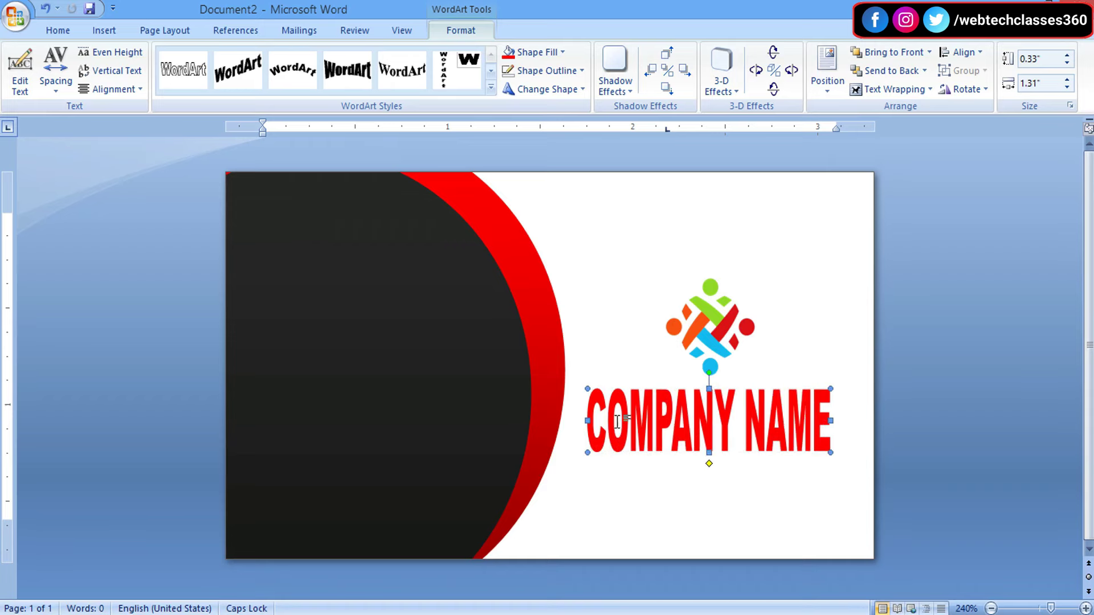
left_click(848, 421)
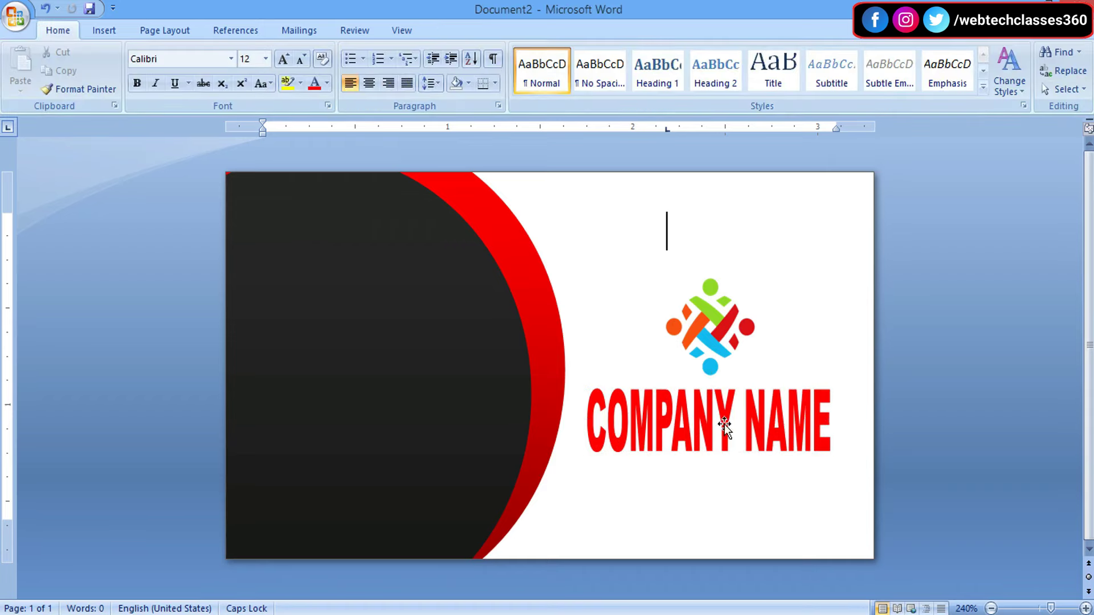
left_click(723, 425)
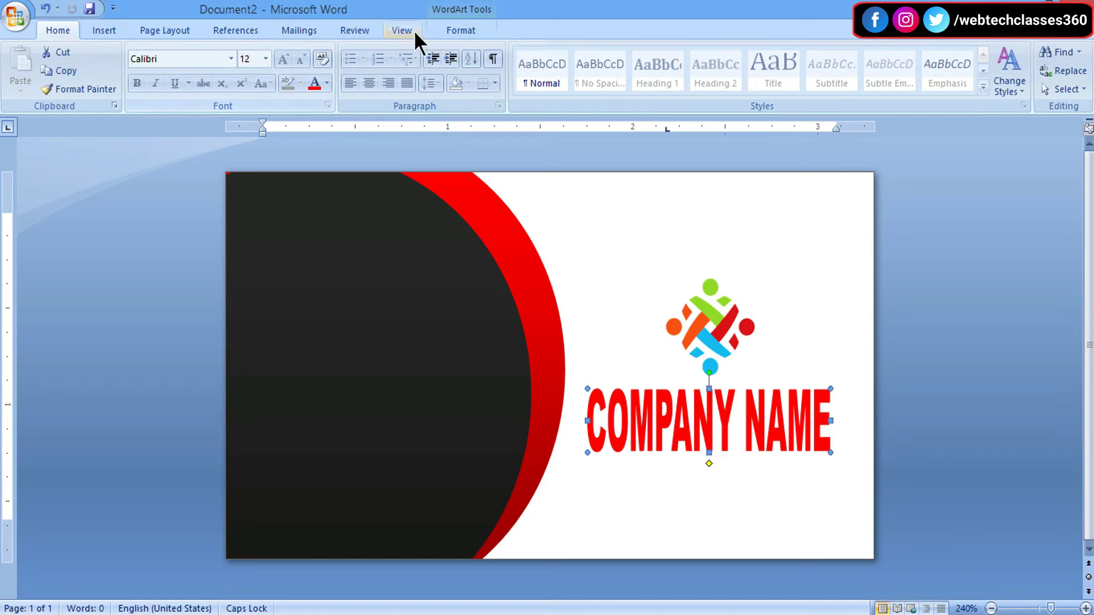
Reduce the COMPANY NAME WordArt text size to 20.
left_click(456, 31)
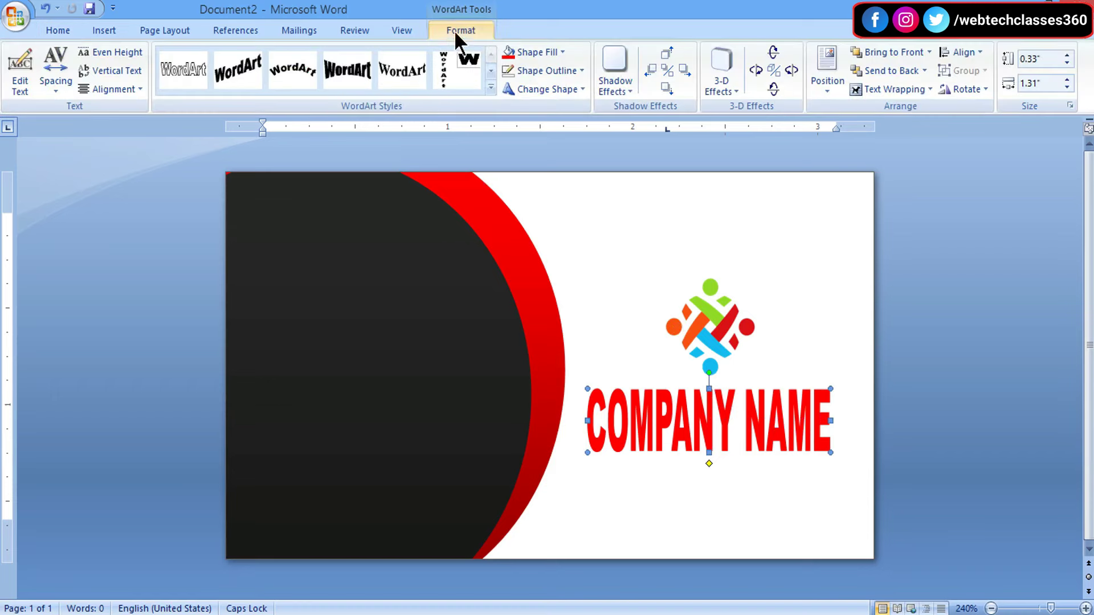
left_click(18, 77)
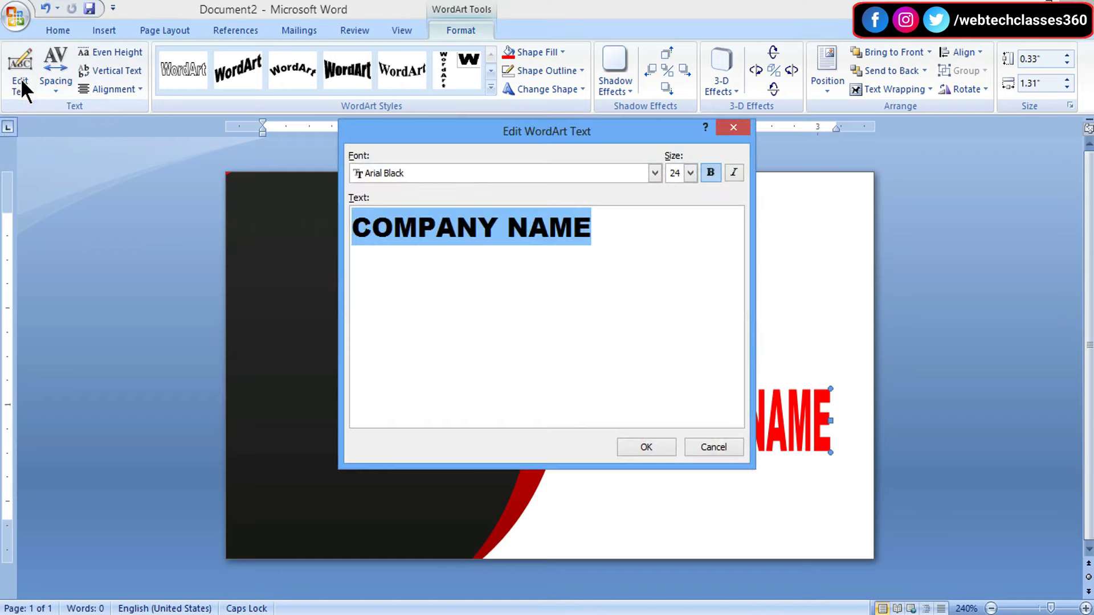
left_click(690, 173)
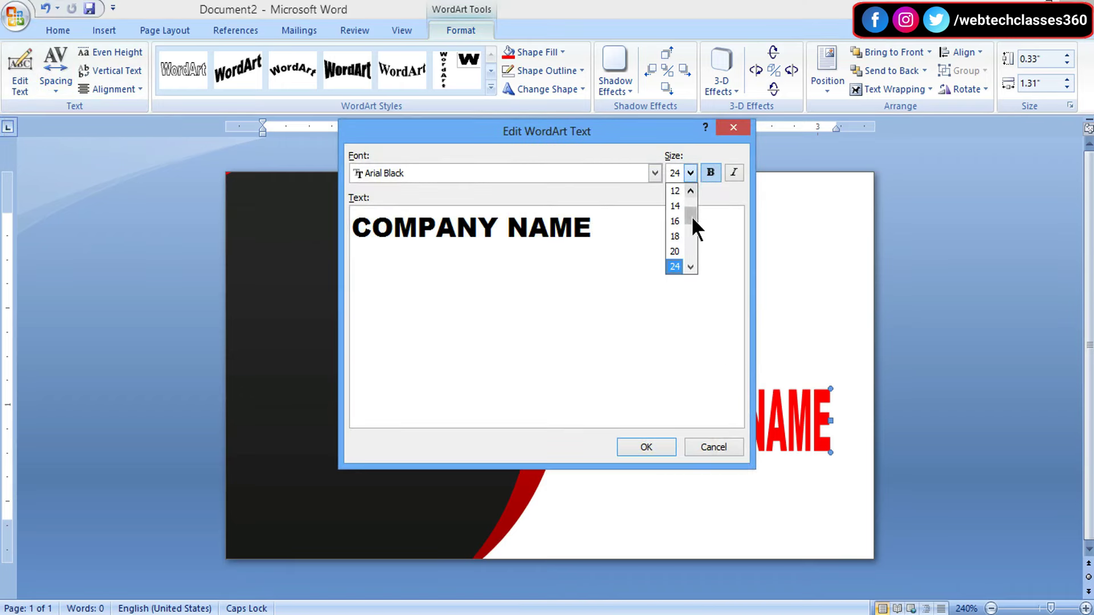
left_click(673, 250)
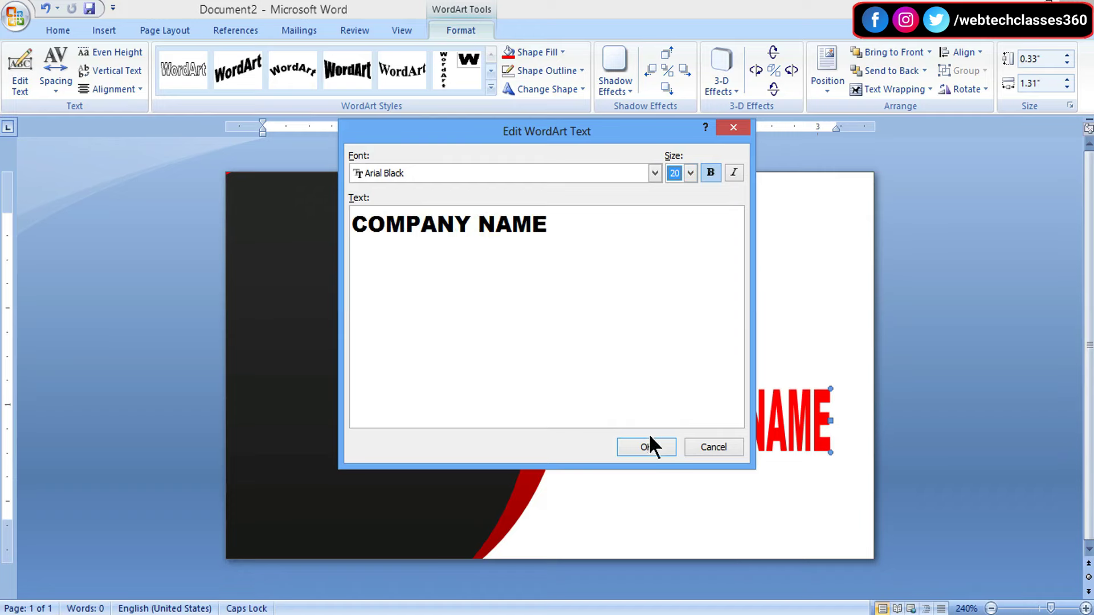
left_click(644, 448)
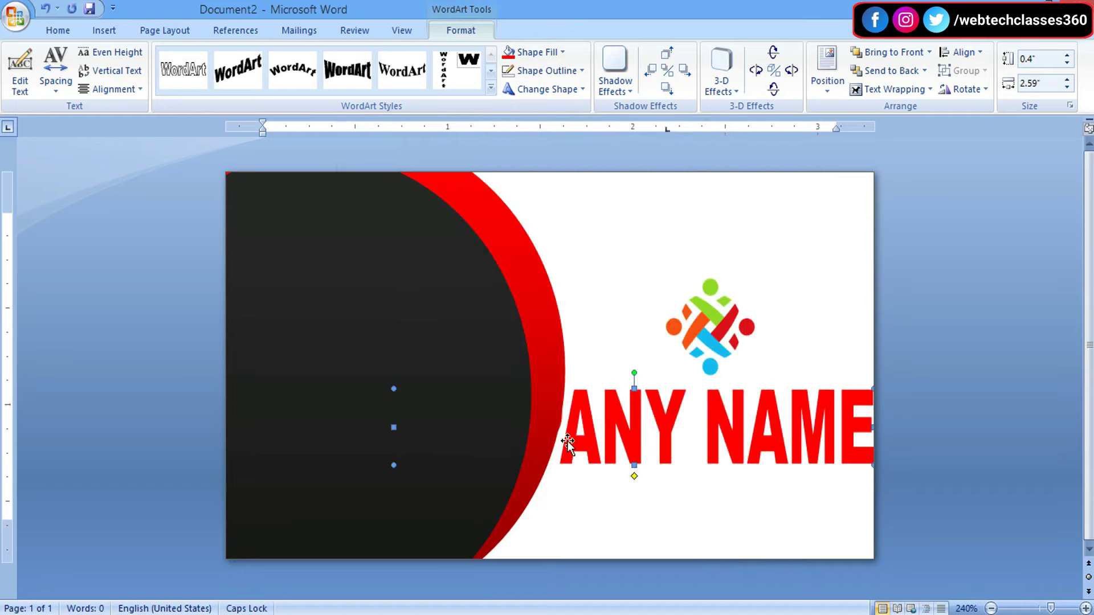
Narrow COMPANY NAME and tuck it directly under the logo.
left_click_drag(394, 466, 625, 466)
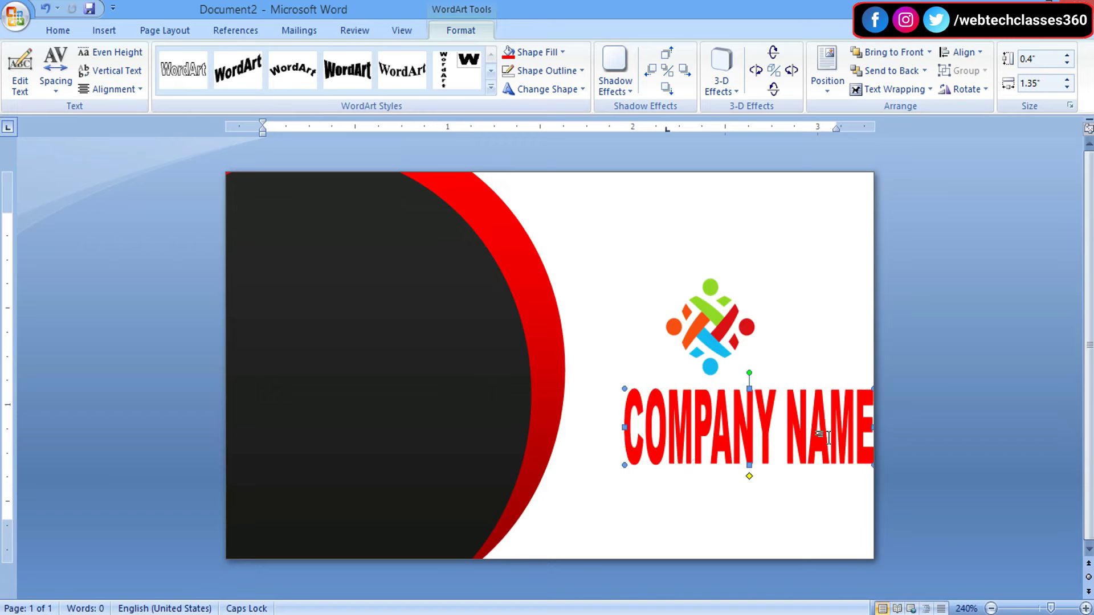
left_click_drag(827, 437, 737, 472)
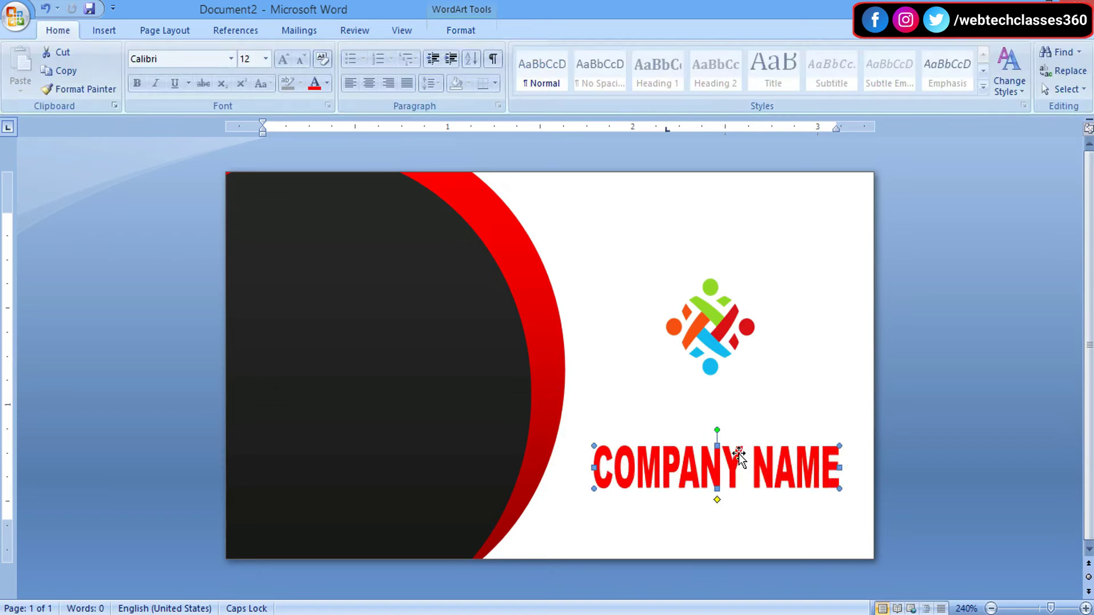
left_click_drag(737, 451, 737, 397)
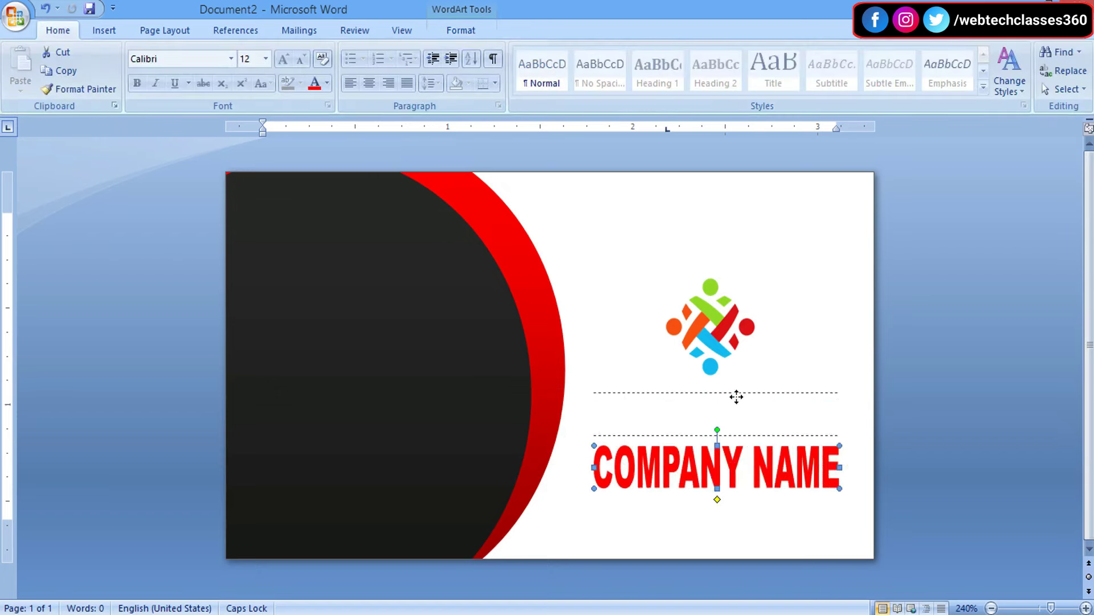
left_click(749, 510)
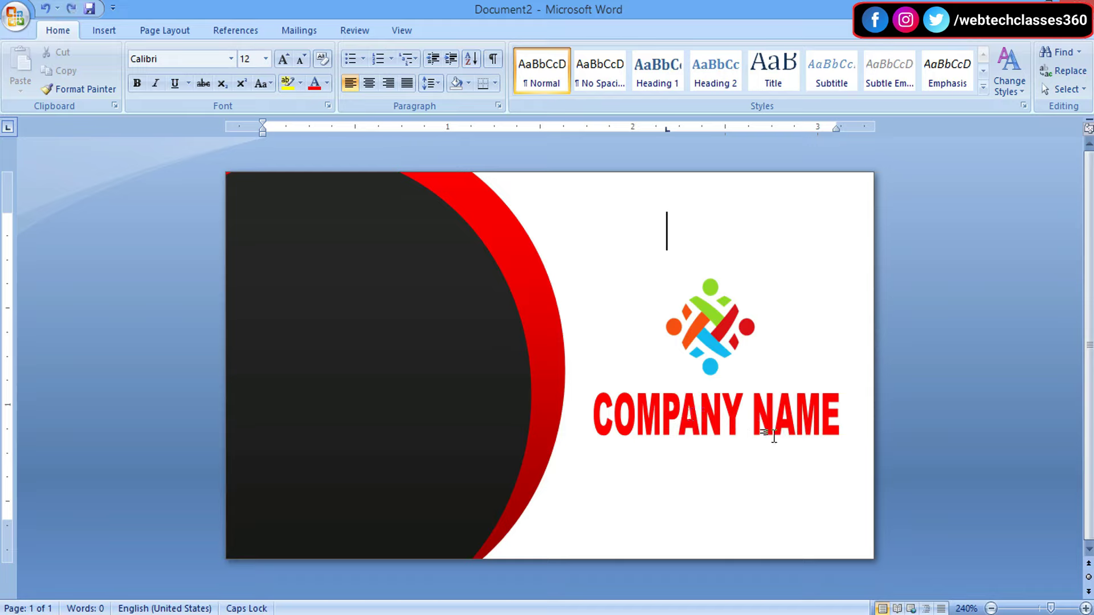
Fill the COMPANY NAME lettering red and apply a Linear Down gradient.
left_click(787, 409)
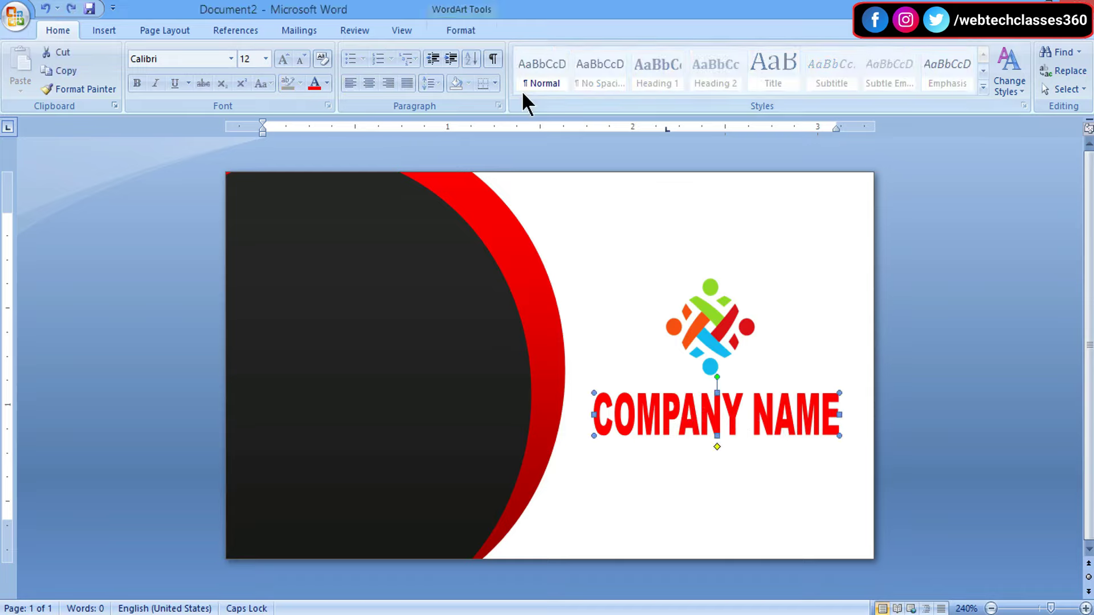
left_click(468, 29)
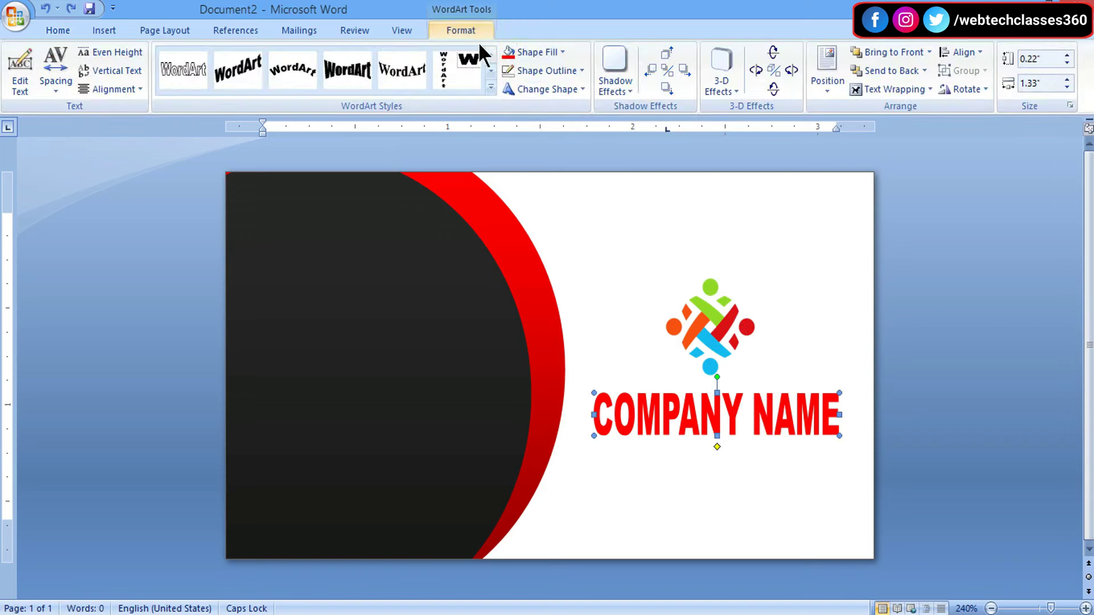
left_click(534, 53)
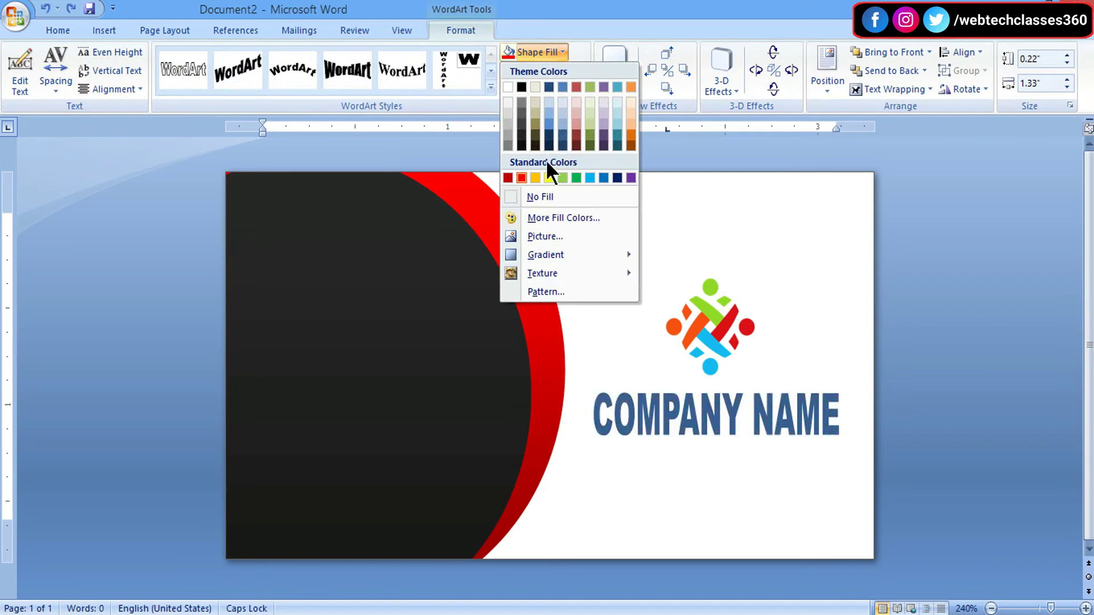
left_click(520, 177)
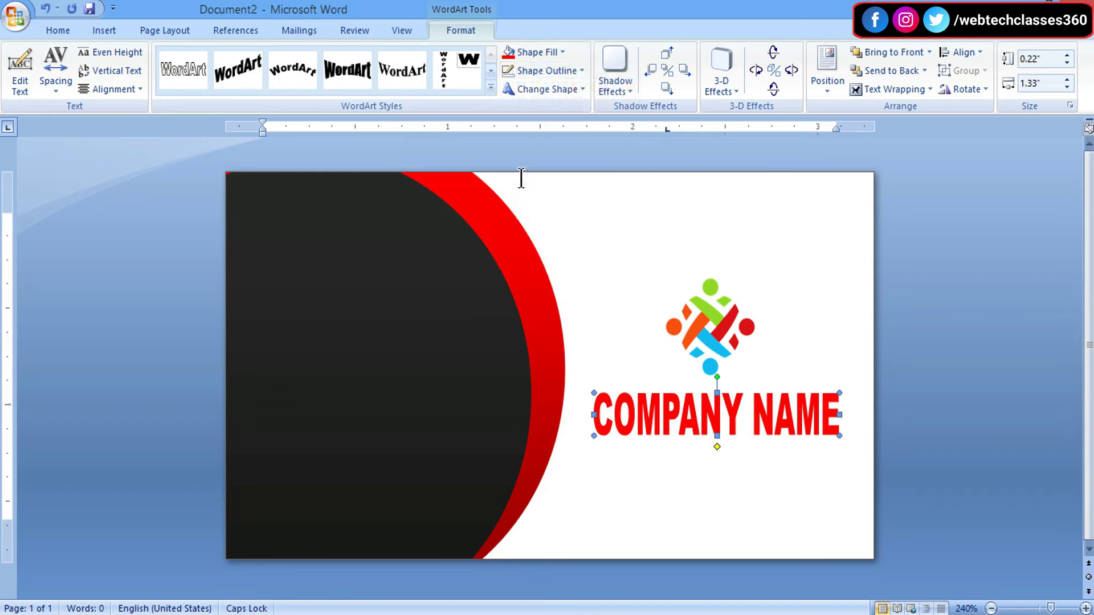
left_click(562, 52)
mouse_move(545, 254)
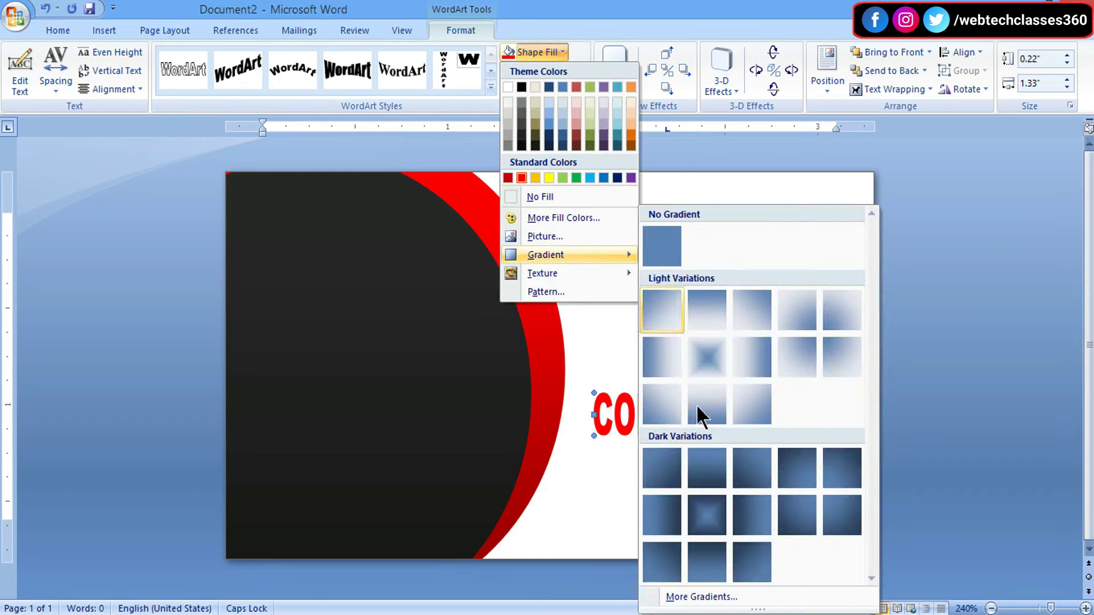
left_click(711, 473)
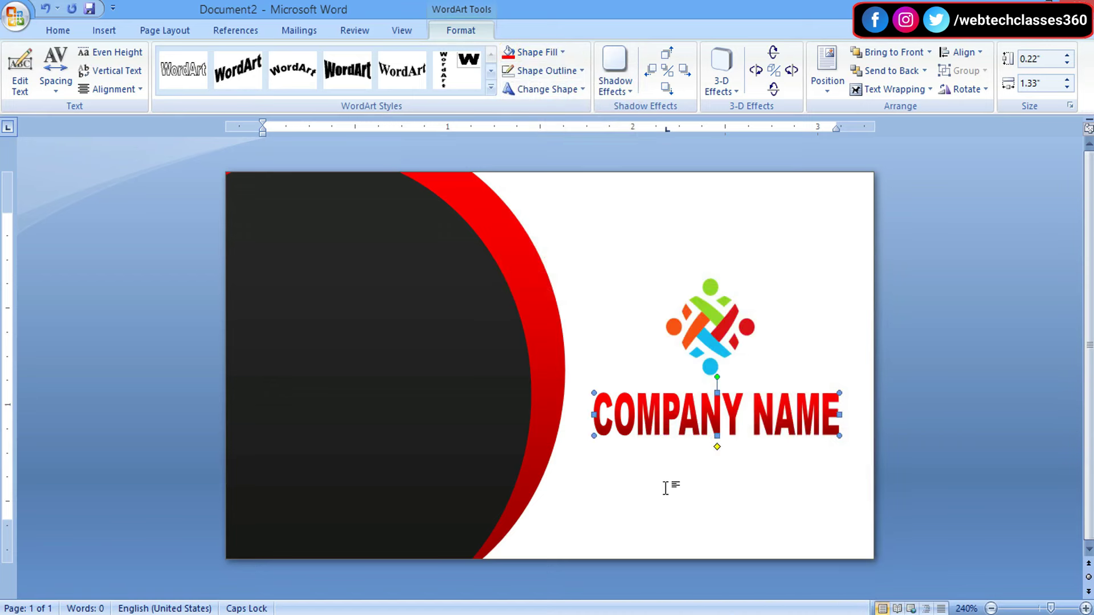
left_click(664, 486)
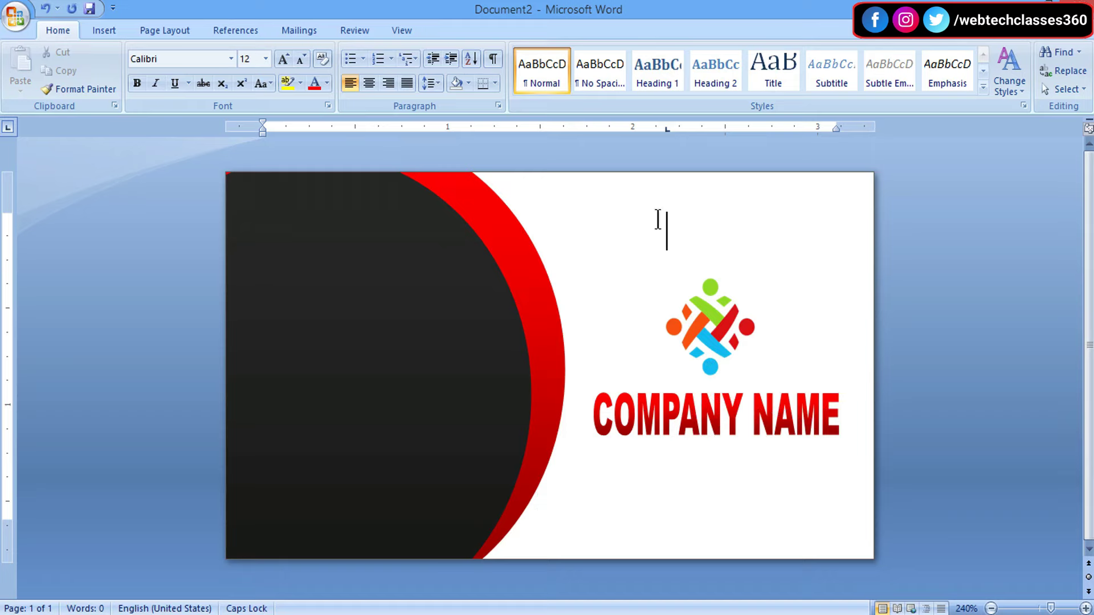
Duplicate the COMPANY NAME WordArt just below the original.
left_click(104, 33)
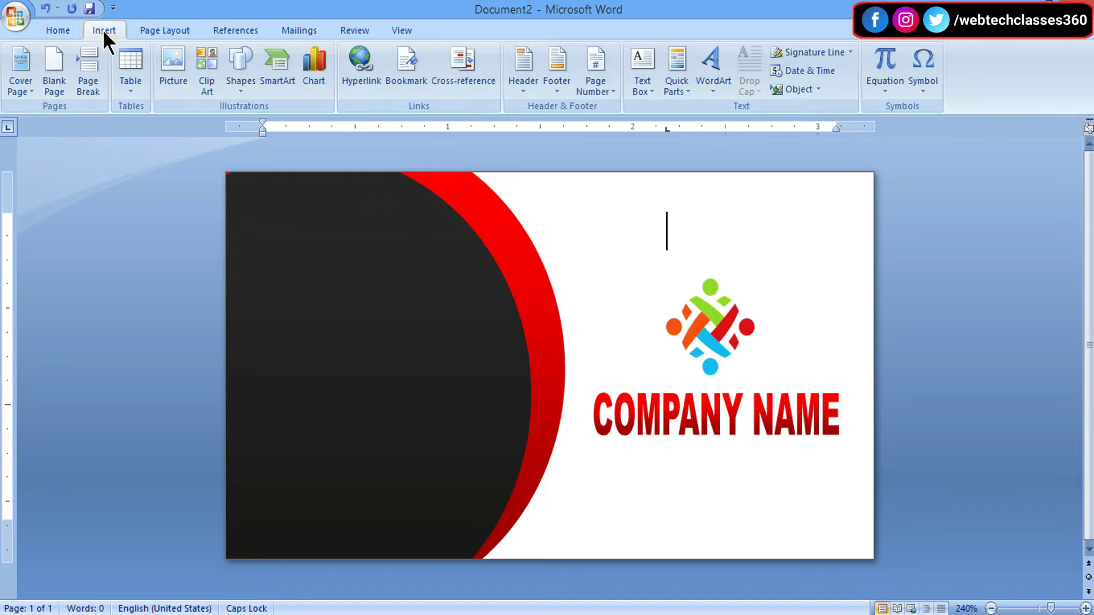
left_click(731, 410)
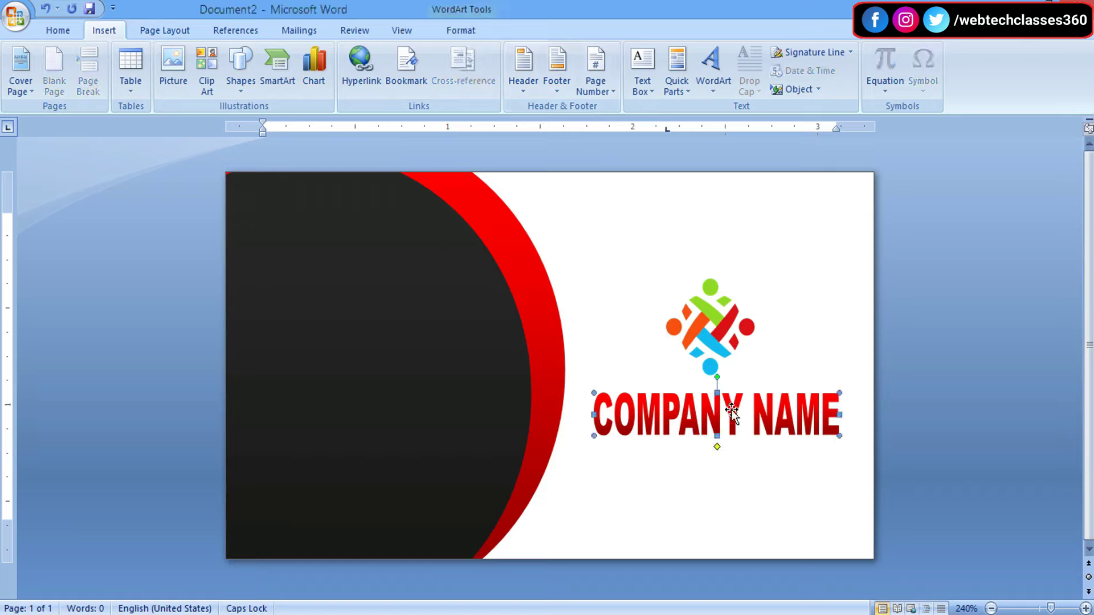
left_click_drag(731, 409, 742, 471)
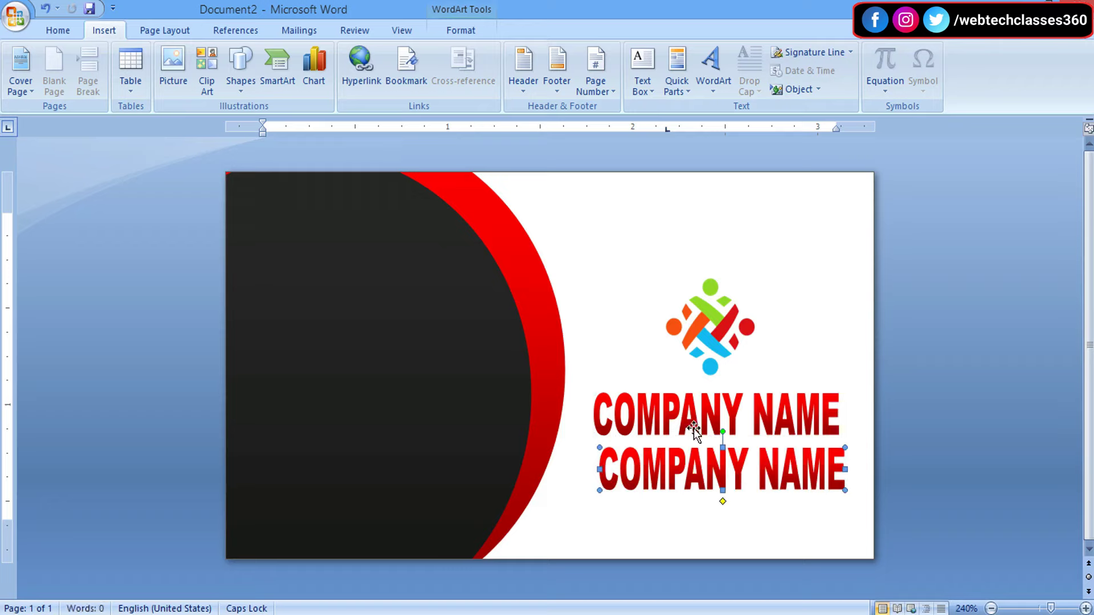
Change the copy's text to 'Company Slogan' at size 9.
left_click(461, 31)
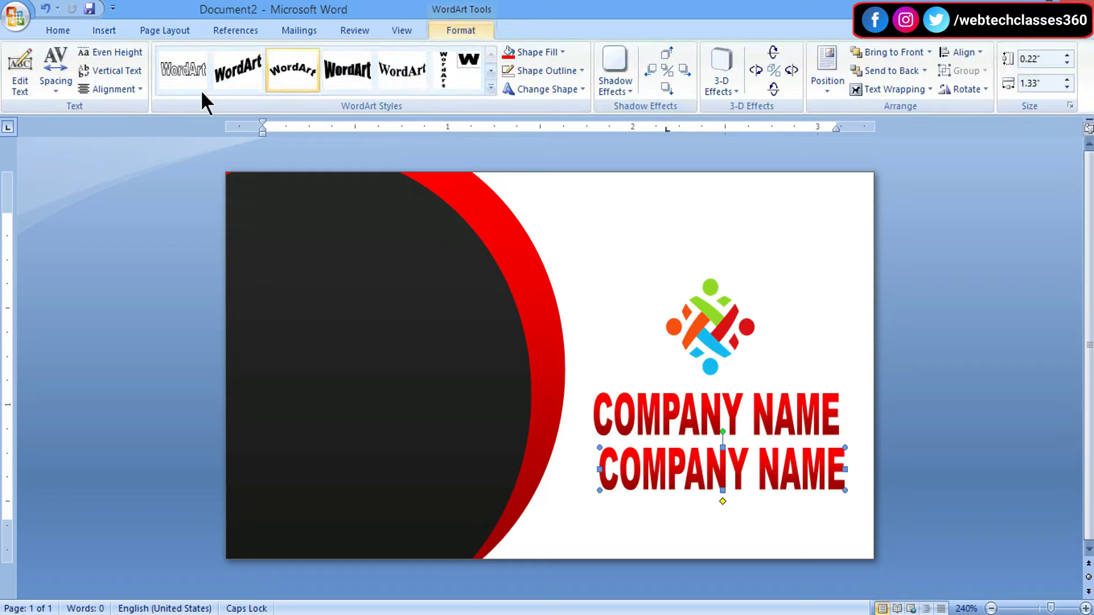
left_click(21, 80)
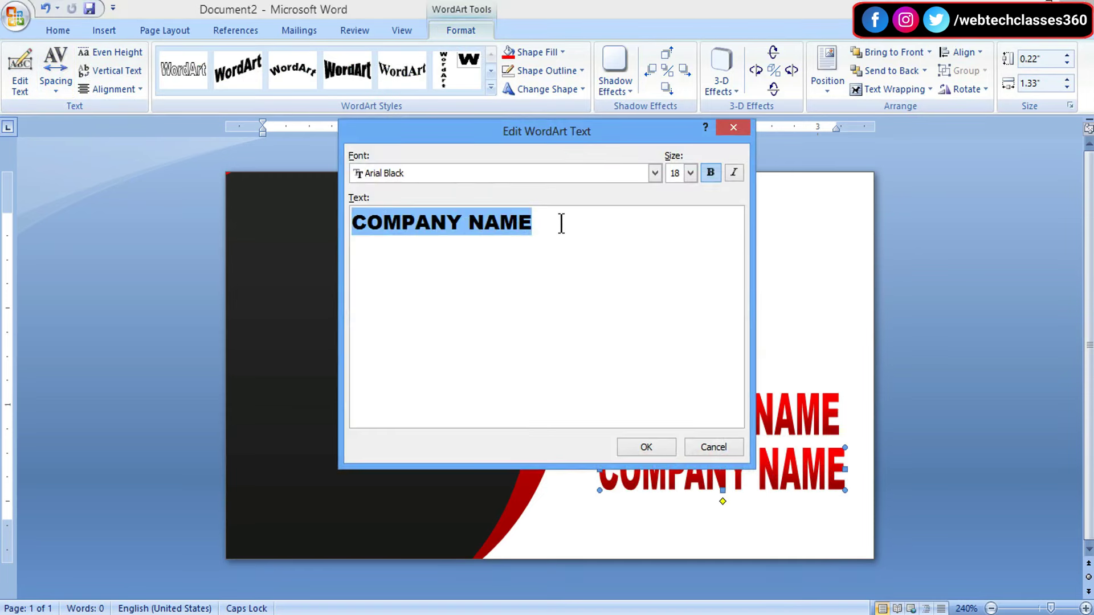
left_click(562, 223)
key("BackSpace")
key("BackSpace")
key("BackSpace")
key("BackSpace")
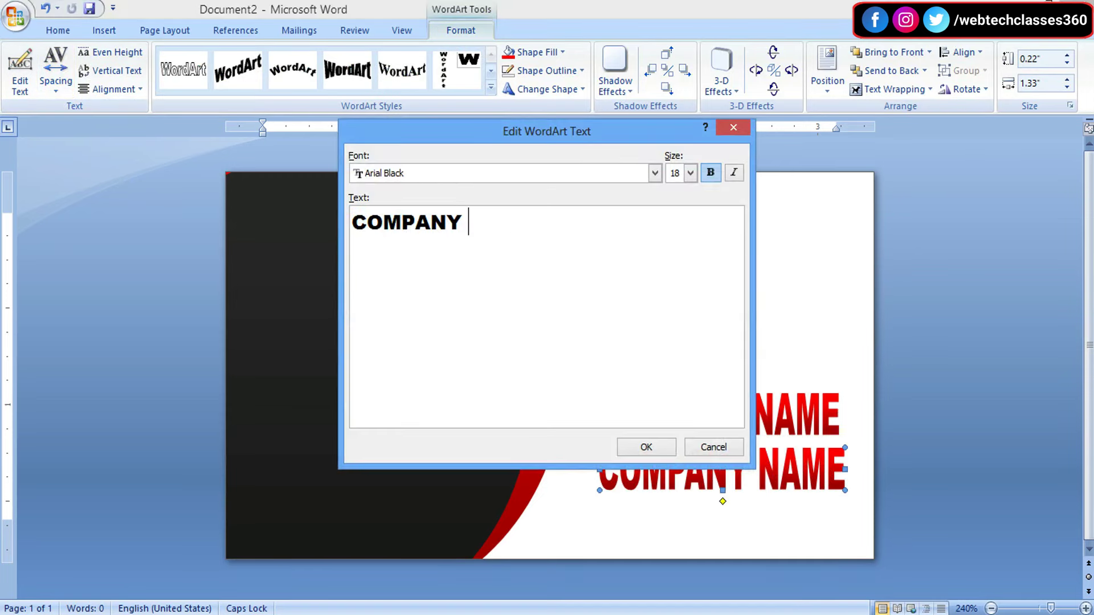
type("SL")
key("BackSpace")
key("BackSpace")
key("BackSpace")
key("BackSpace")
key("BackSpace")
key("BackSpace")
key("BackSpace")
key("BackSpace")
key("BackSpace")
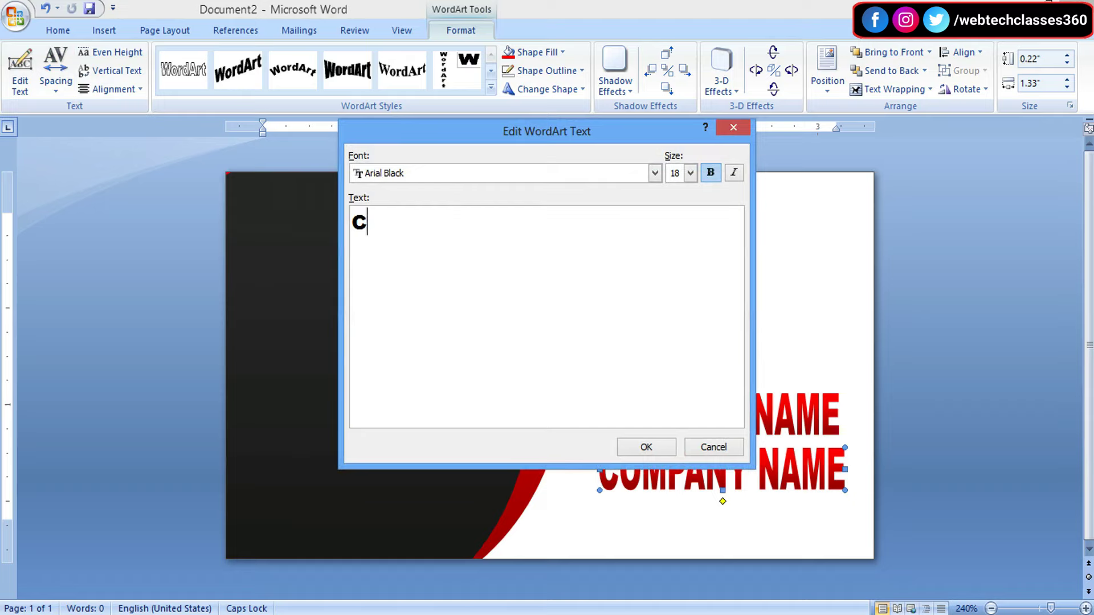
key("Caps_Lock")
type("op")
key("BackSpace")
type("mpany")
key("Caps_Lock")
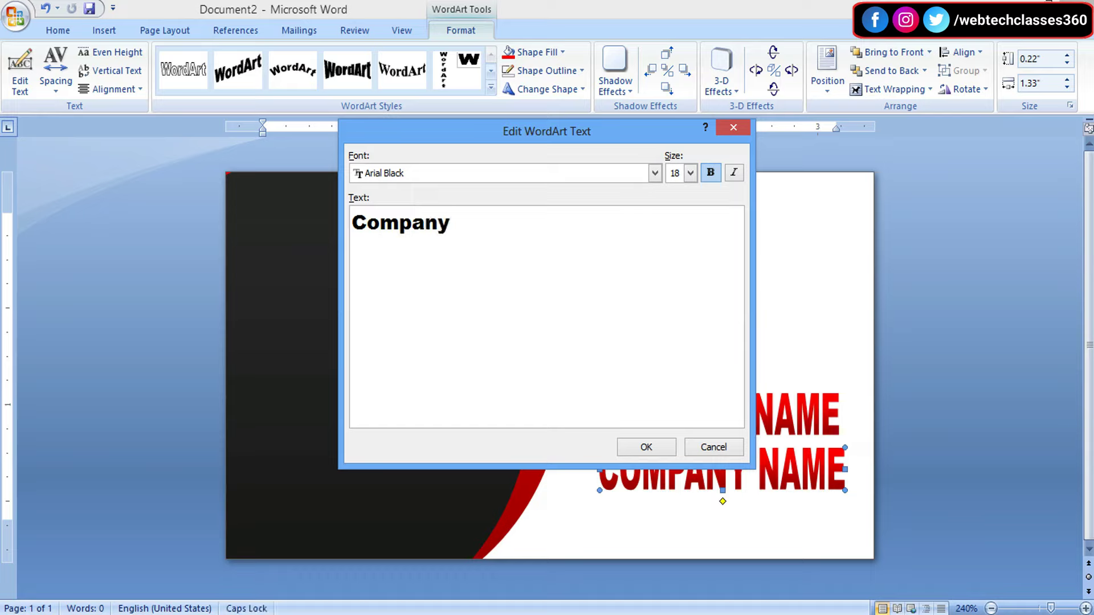
type("S")
key("Caps_Lock")
type("logan")
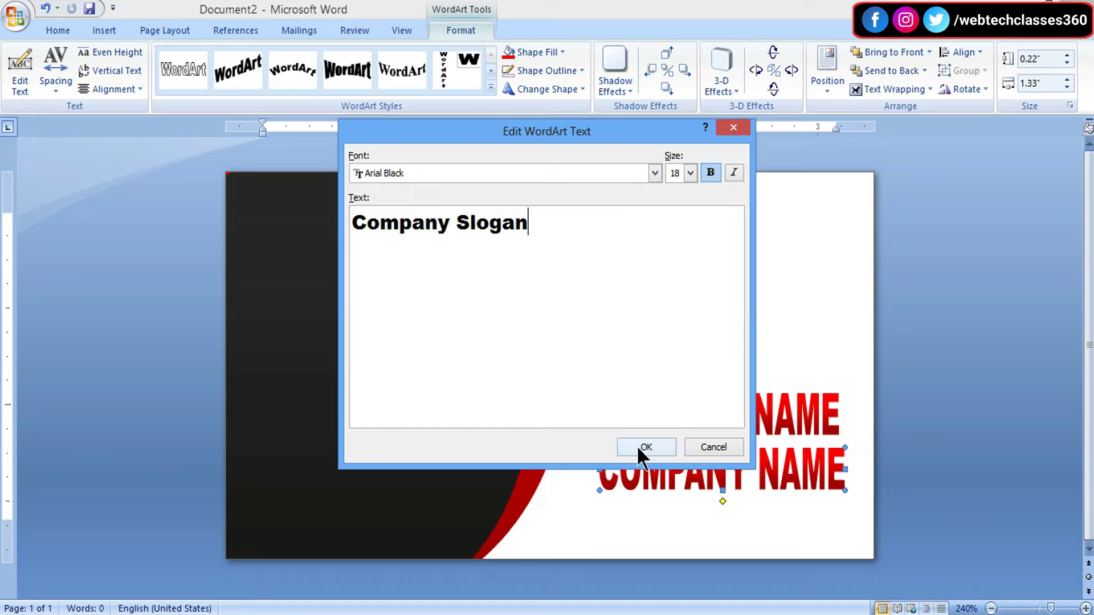
left_click(690, 173)
left_click(676, 191)
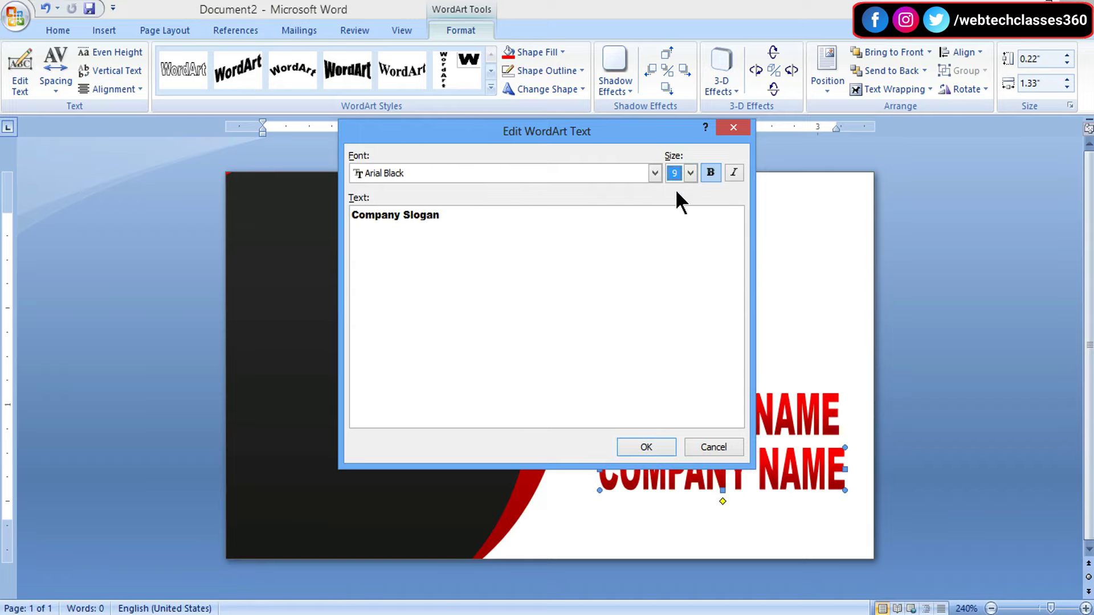
left_click(644, 447)
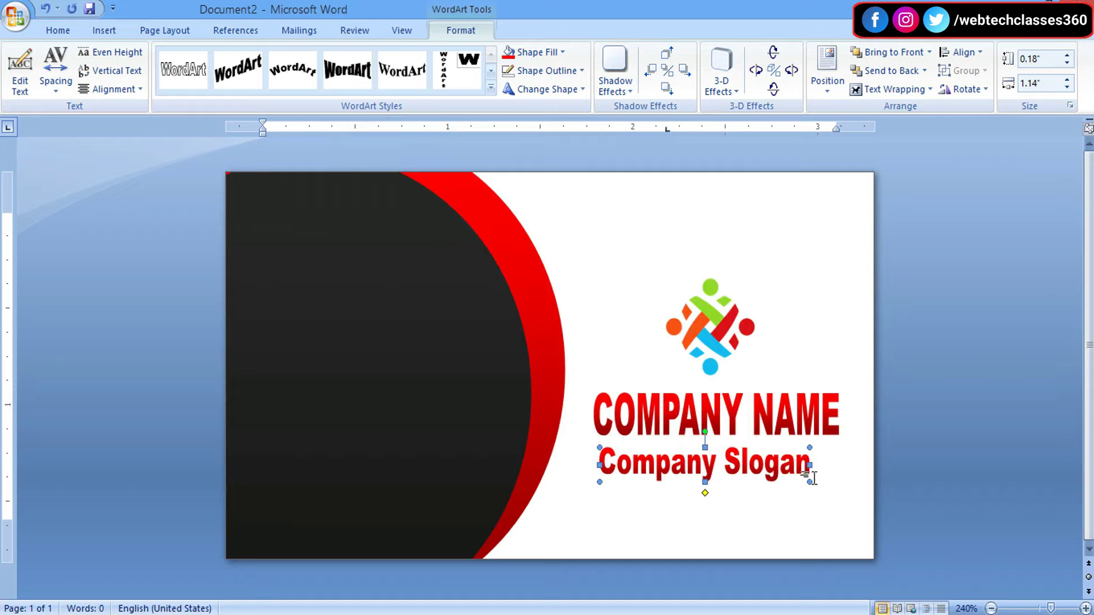
Shrink the Company Slogan, fill it dark gray, and narrow it from the left.
left_click_drag(808, 480, 749, 463)
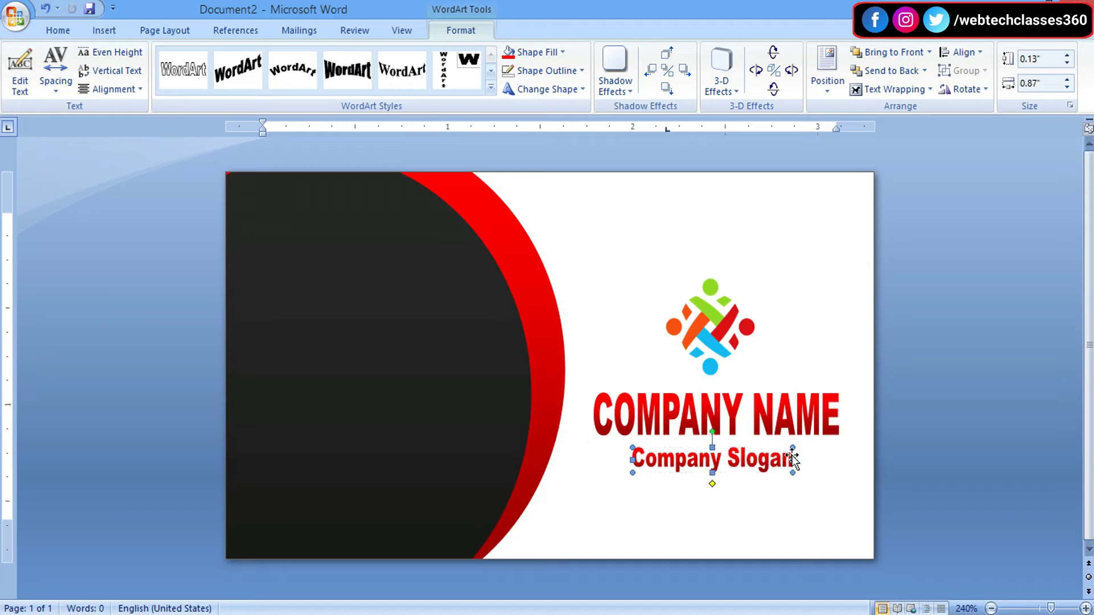
left_click(560, 56)
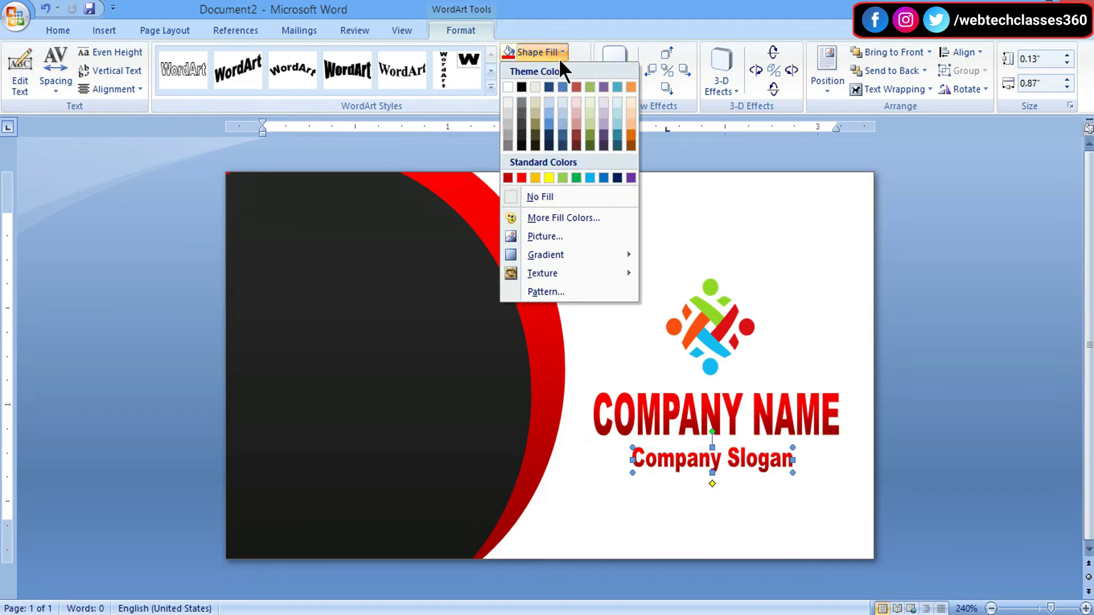
left_click(522, 136)
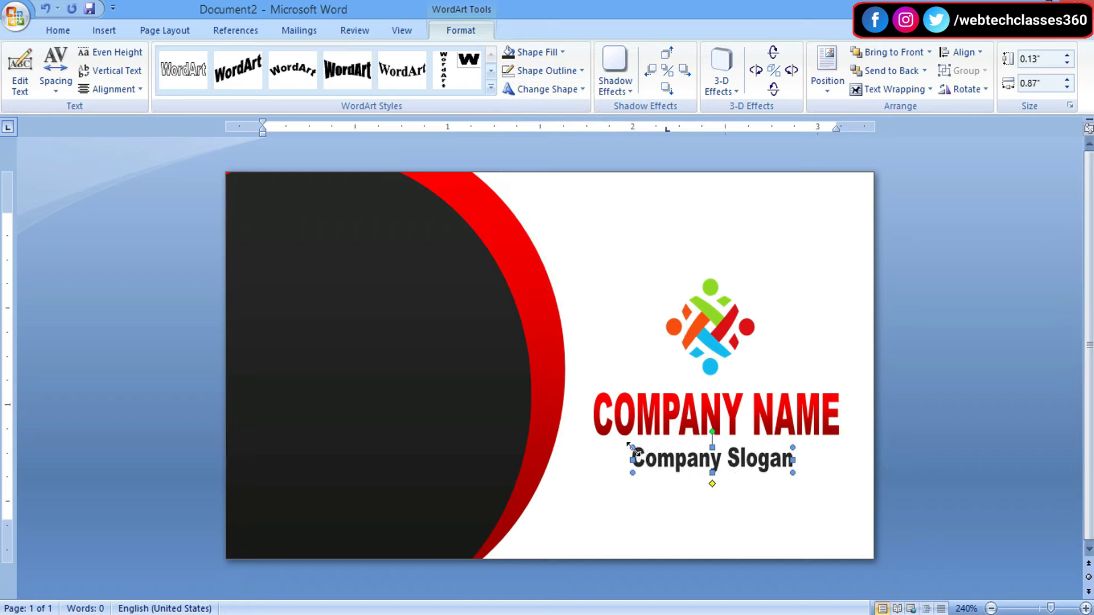
left_click_drag(634, 448, 645, 450)
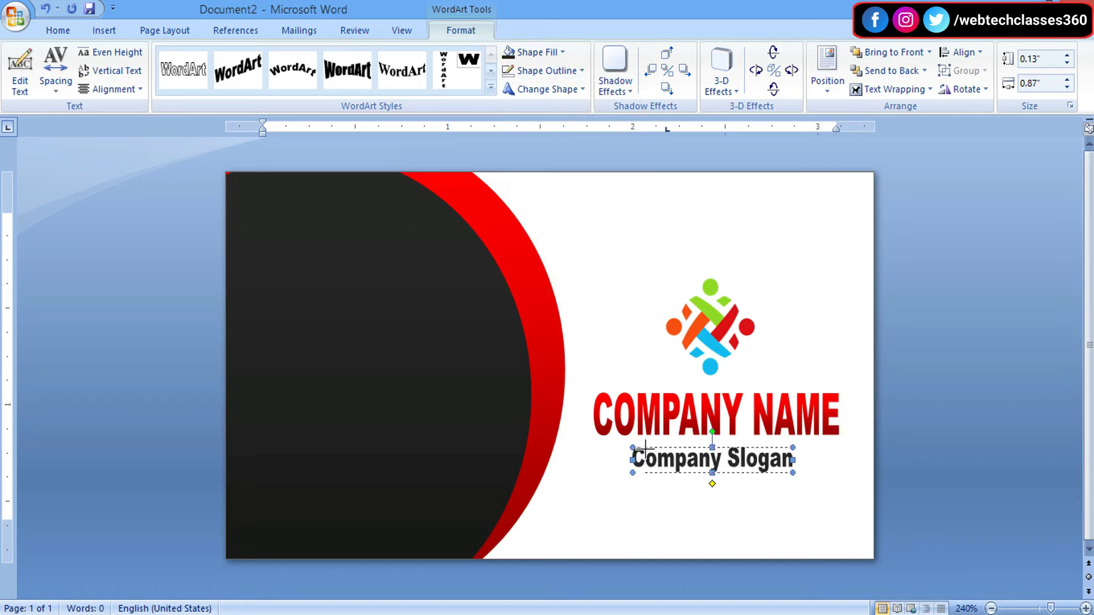
left_click(765, 512)
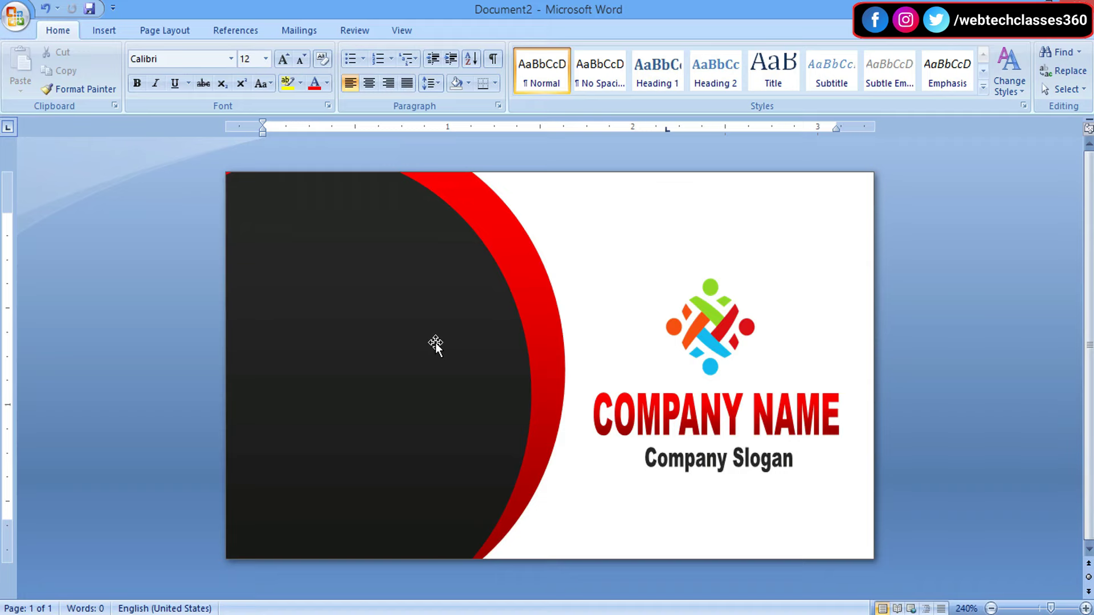
Draw a small oval on the dark shape, duplicate it, and stack the copies vertically.
left_click(105, 27)
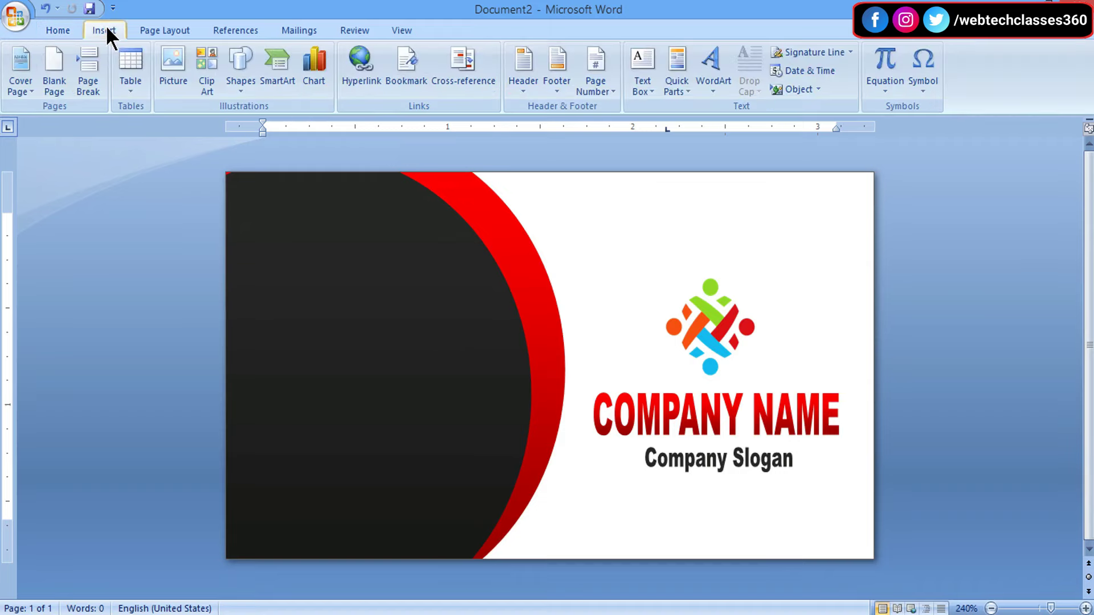
left_click(241, 91)
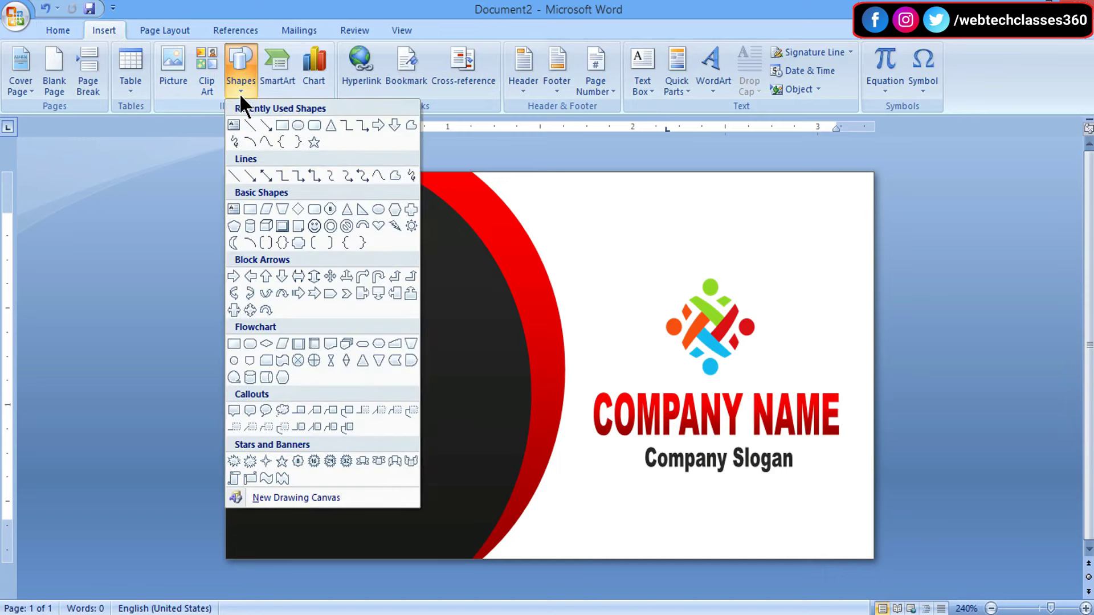
left_click(300, 123)
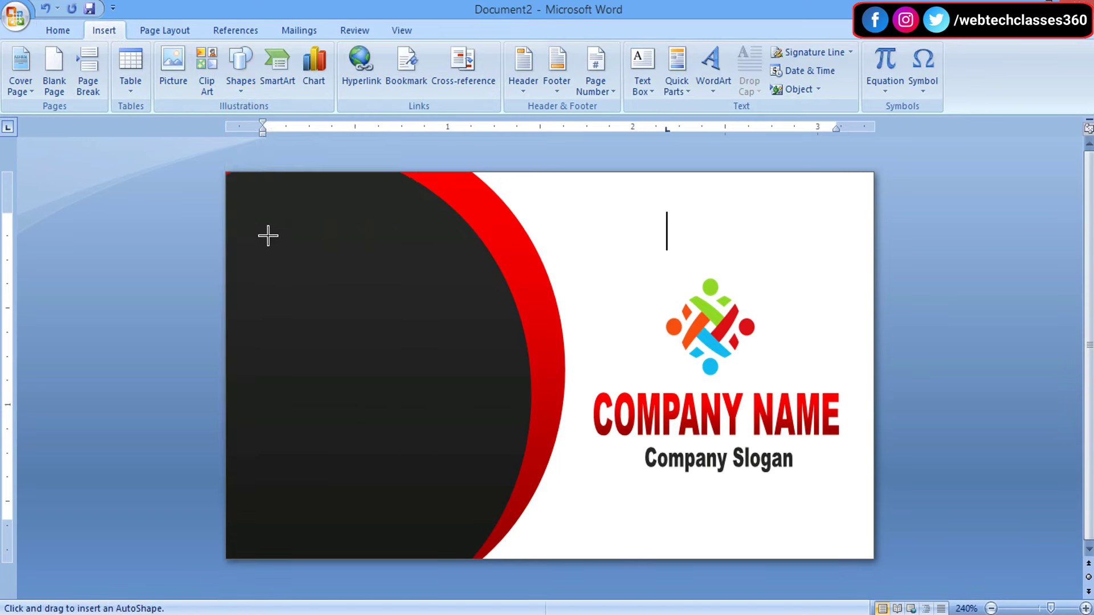
left_click_drag(268, 235, 303, 275)
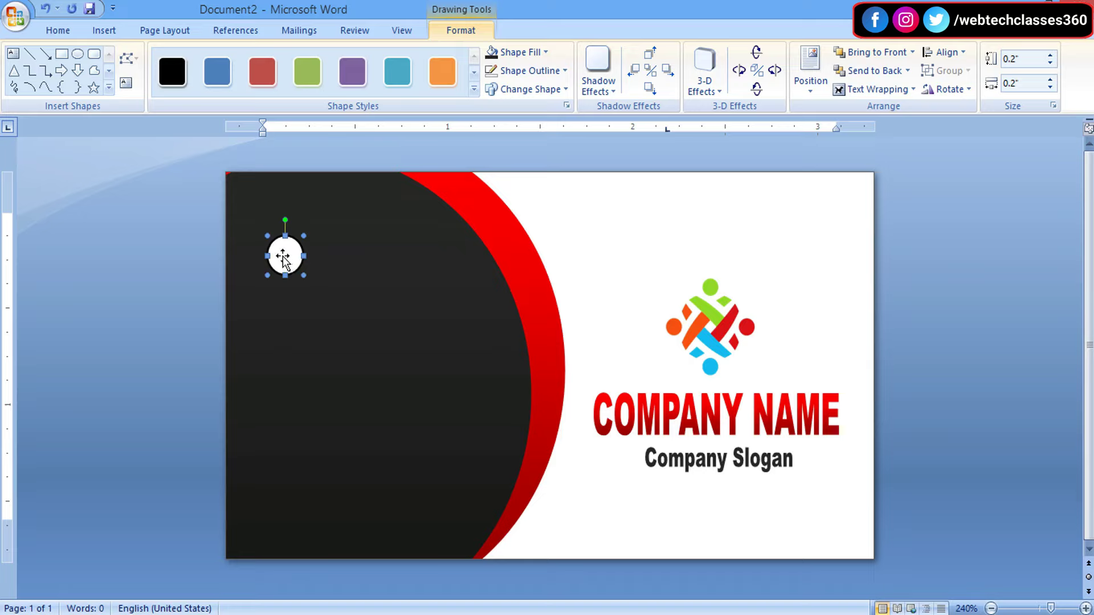
key("ctrl+d")
key("ctrl+d")
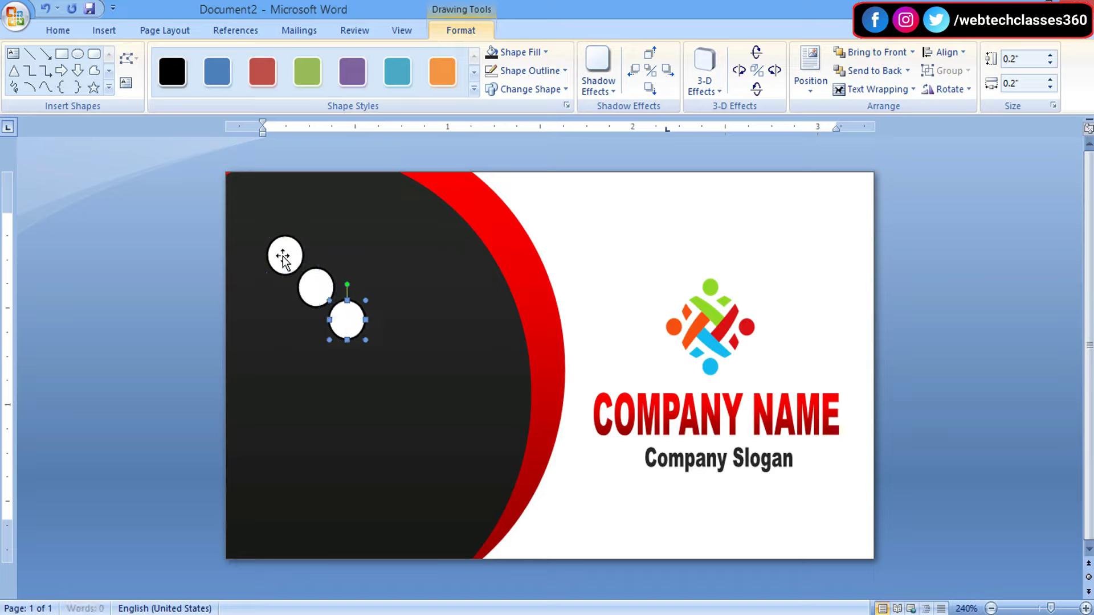
key("ctrl+d")
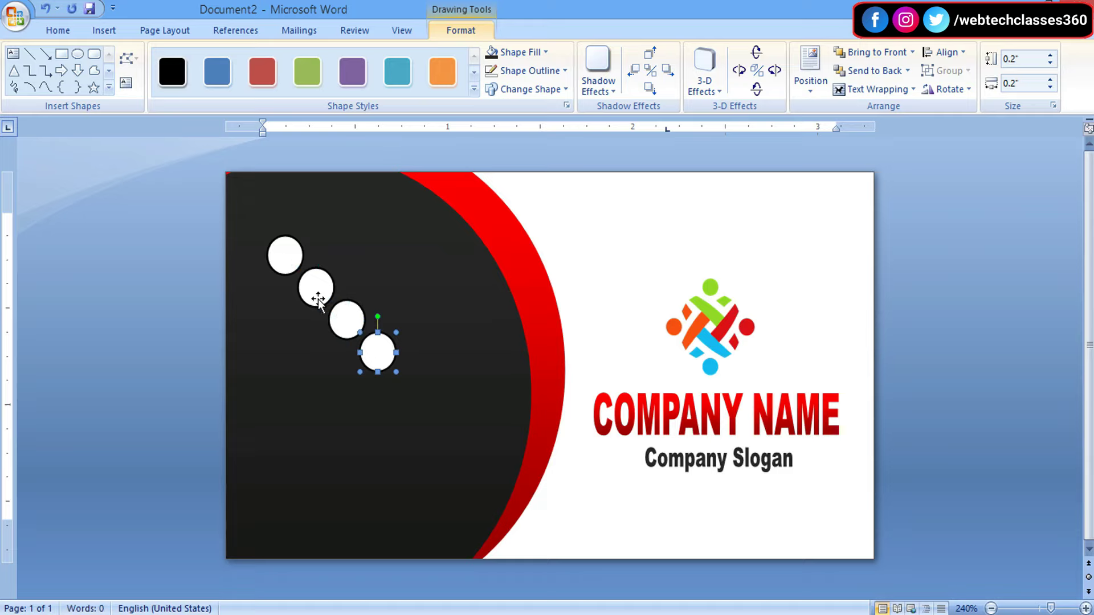
left_click_drag(318, 297, 285, 326)
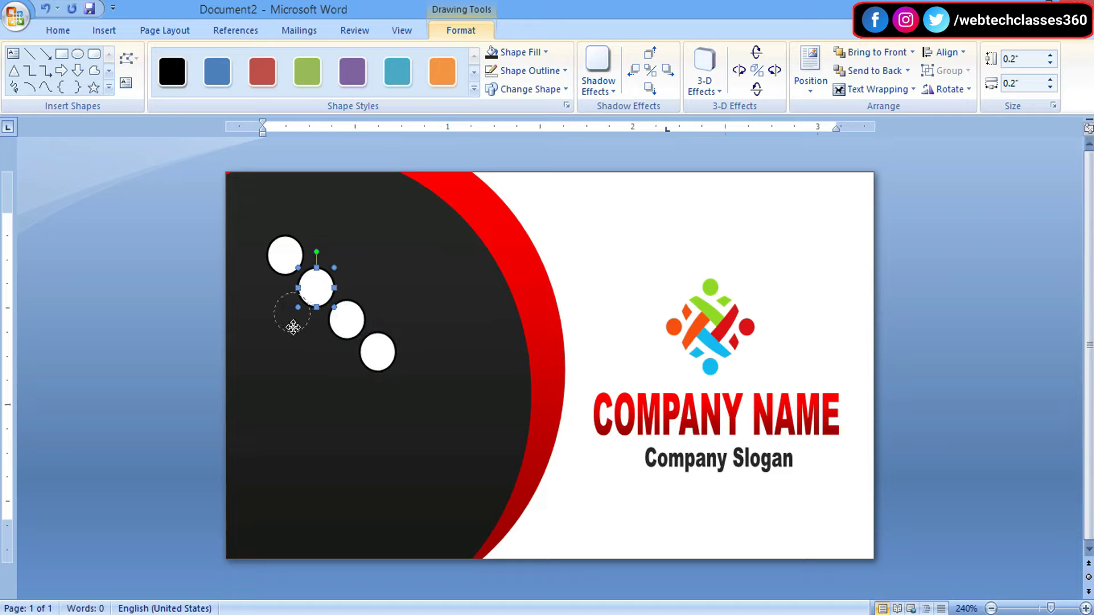
left_click_drag(337, 324, 285, 373)
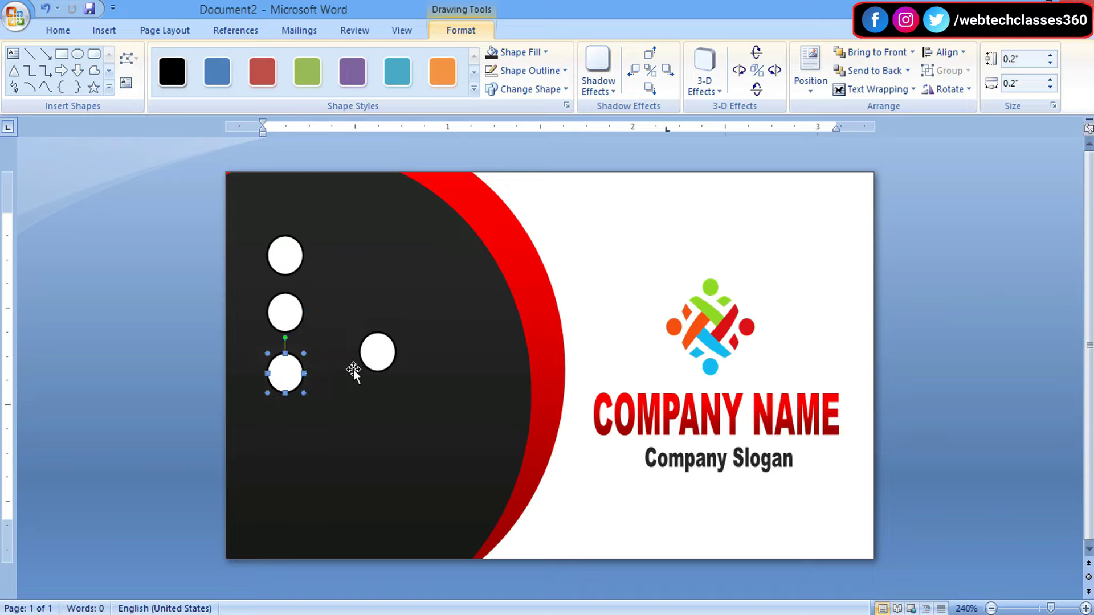
left_click_drag(373, 362, 281, 436)
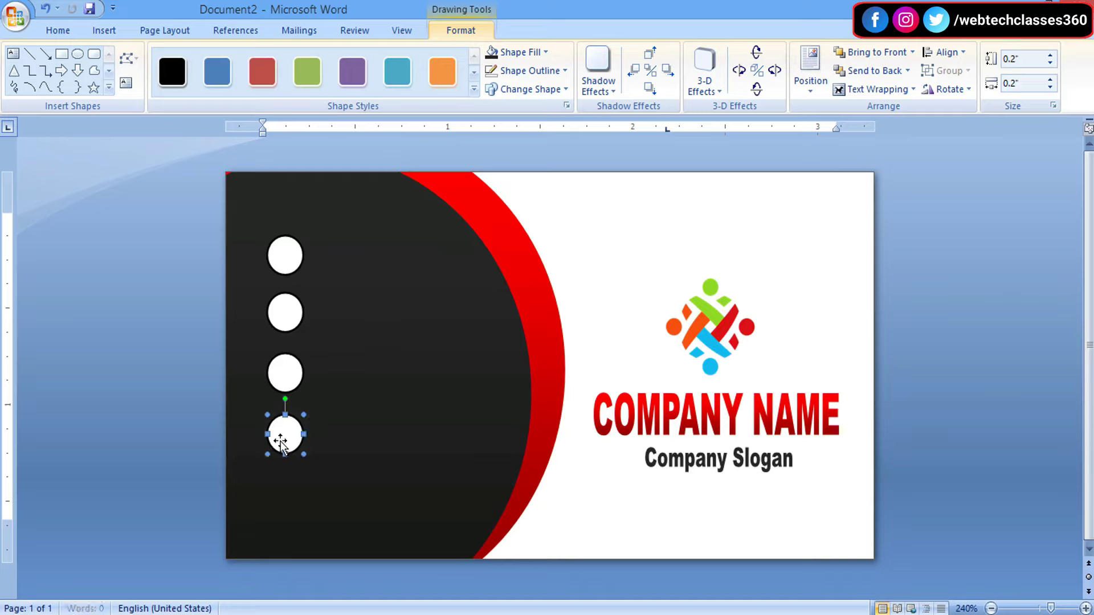
left_click(462, 333)
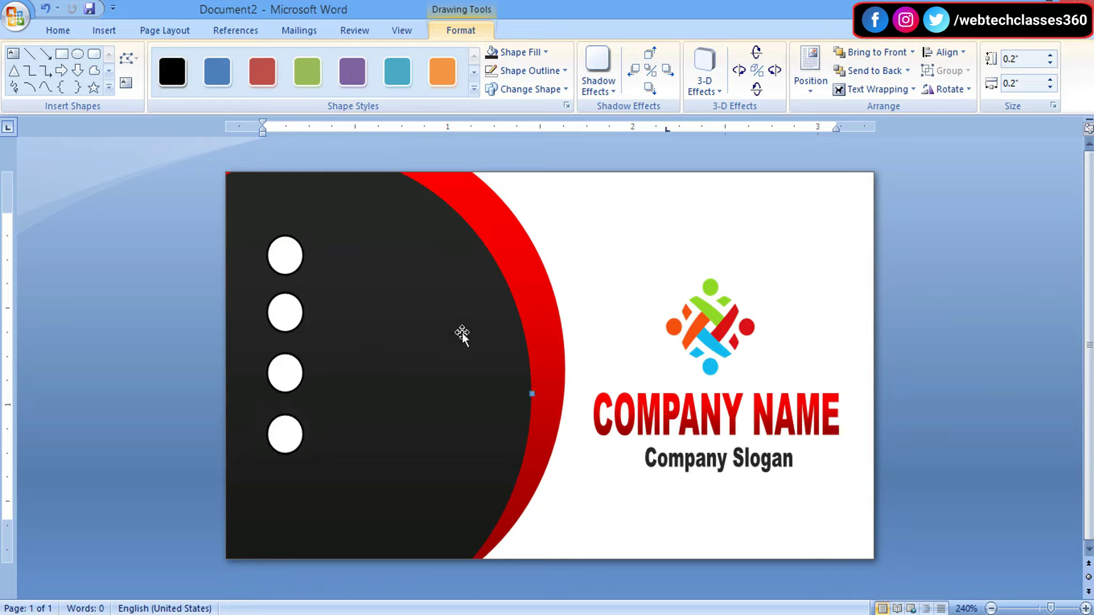
Fill the top circle with the phone image from the Desktop.
left_click(289, 263)
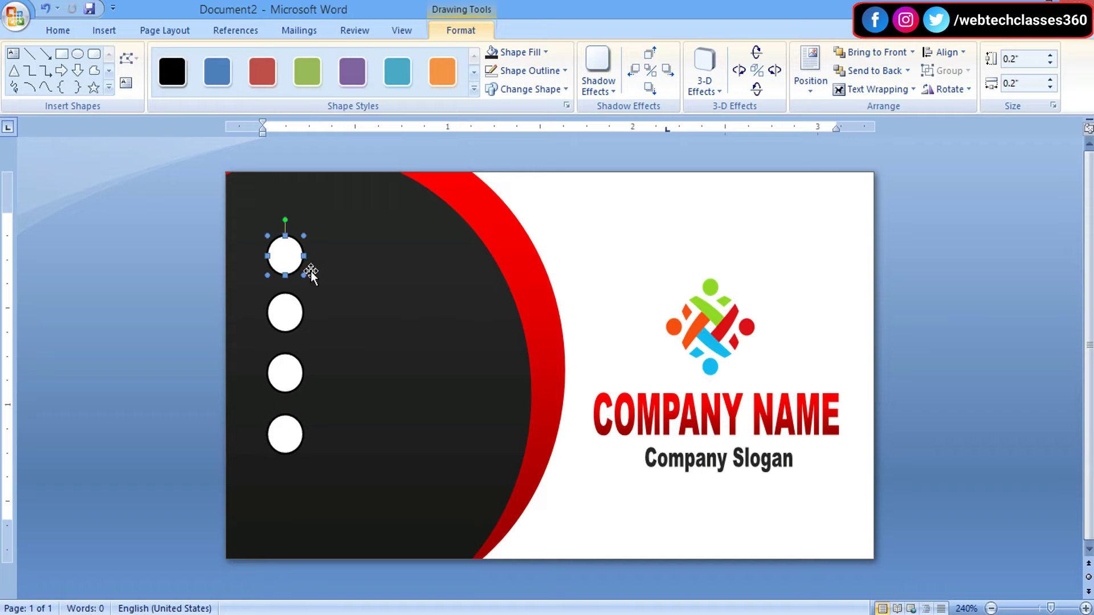
left_click(535, 54)
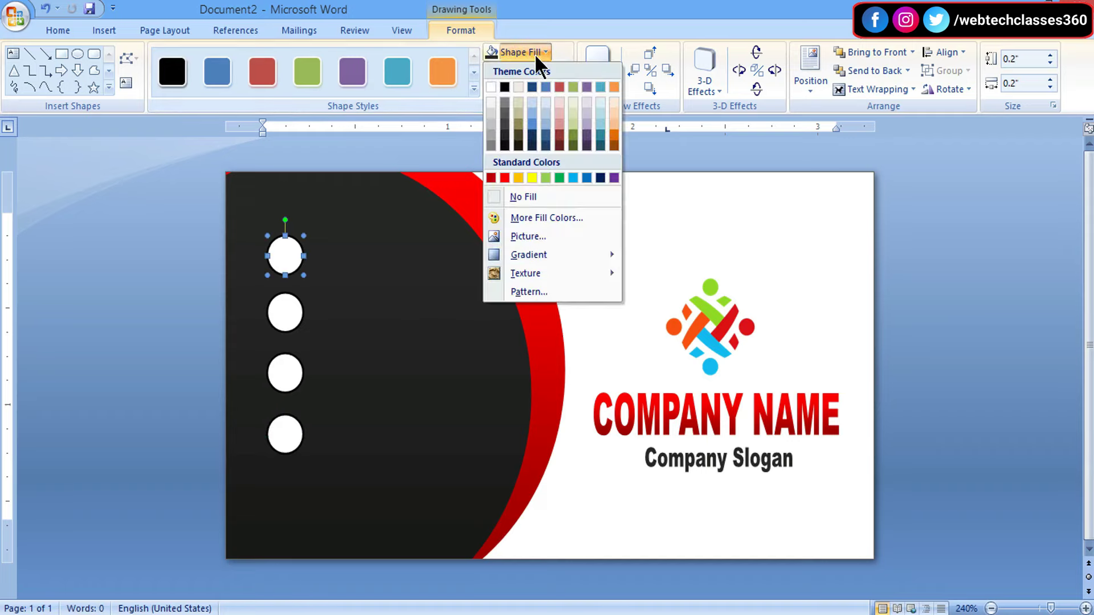
left_click(526, 236)
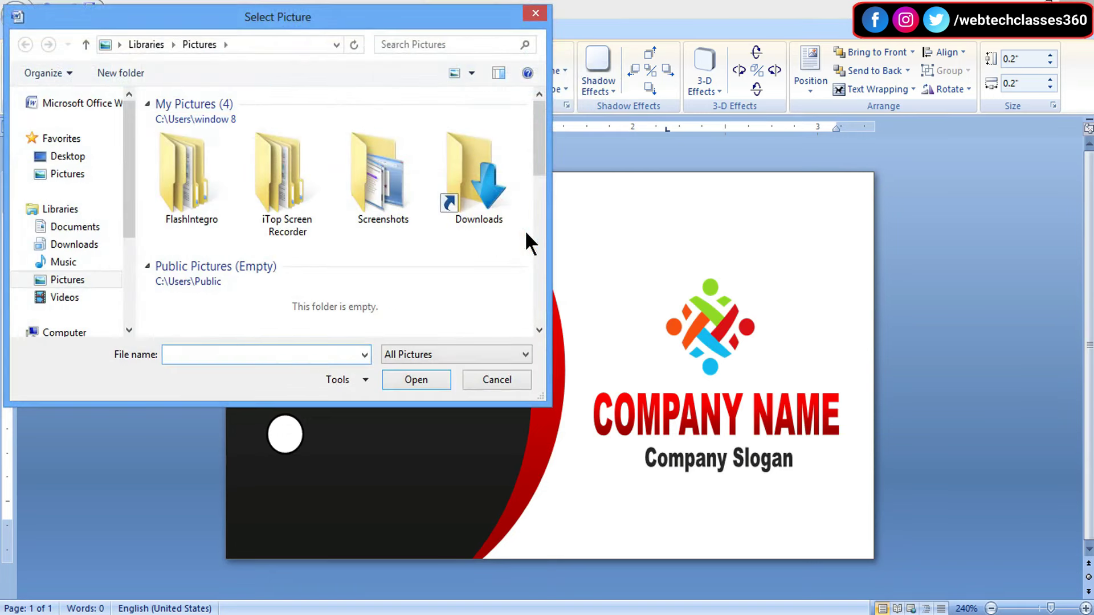
left_click(63, 156)
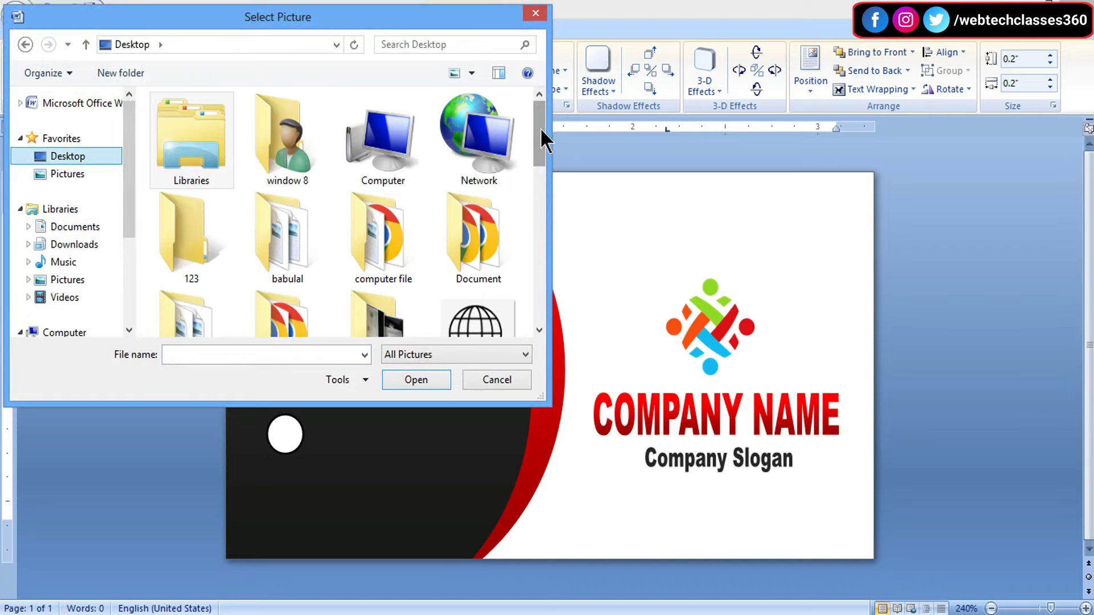
left_click_drag(541, 128, 549, 205)
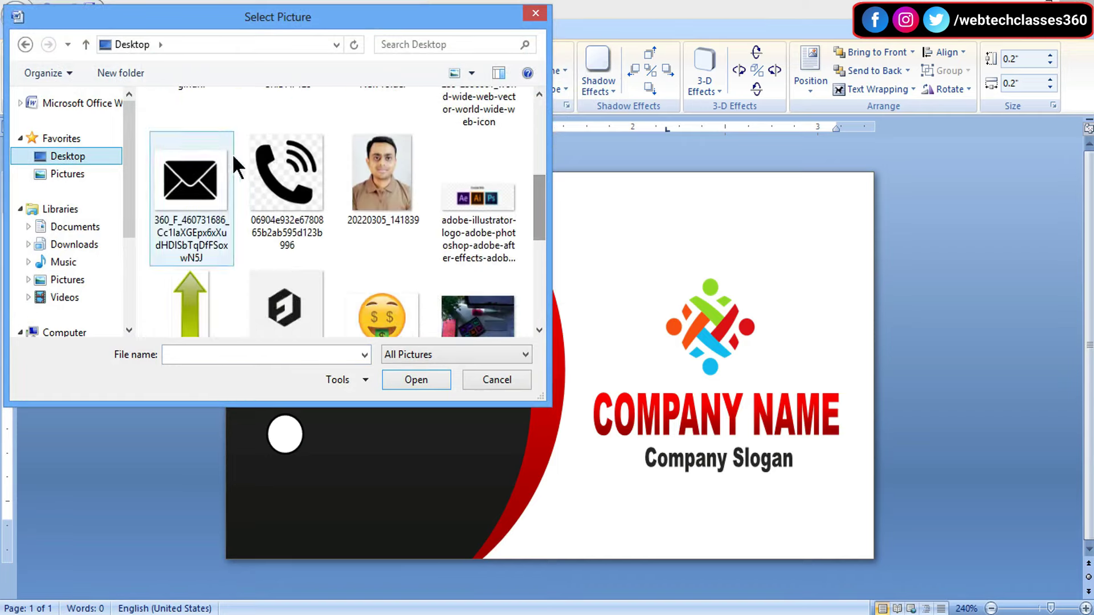
mouse_move(287, 175)
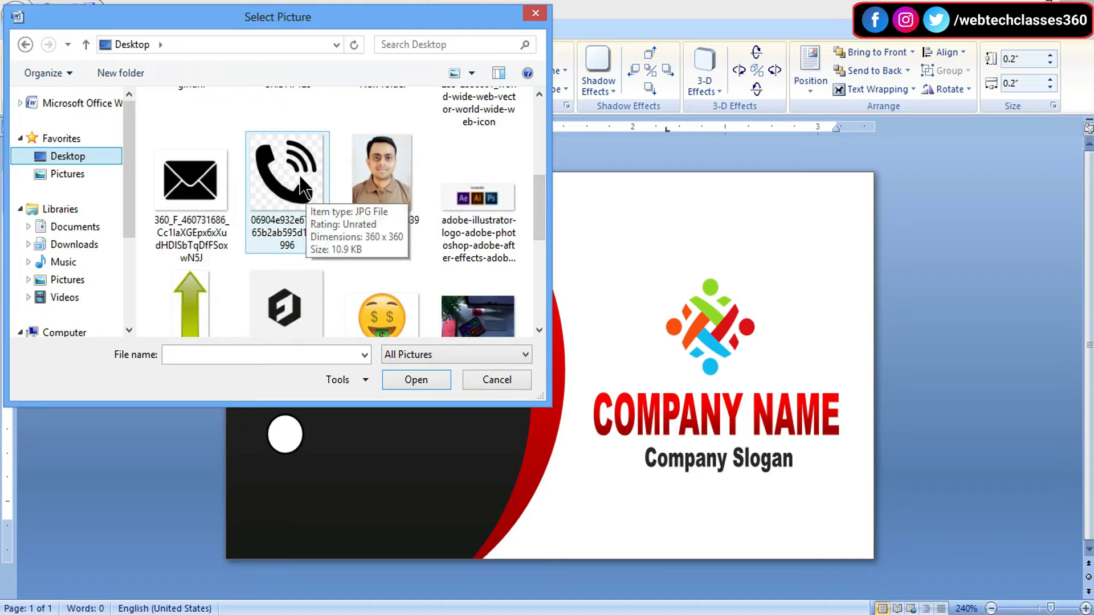
left_click(301, 182)
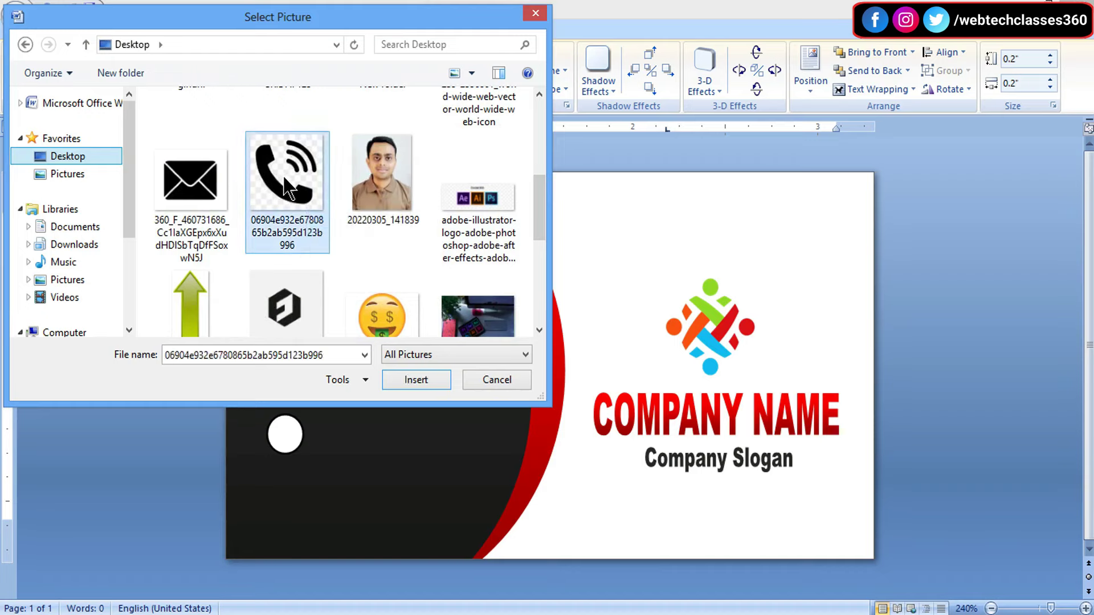
left_click(427, 393)
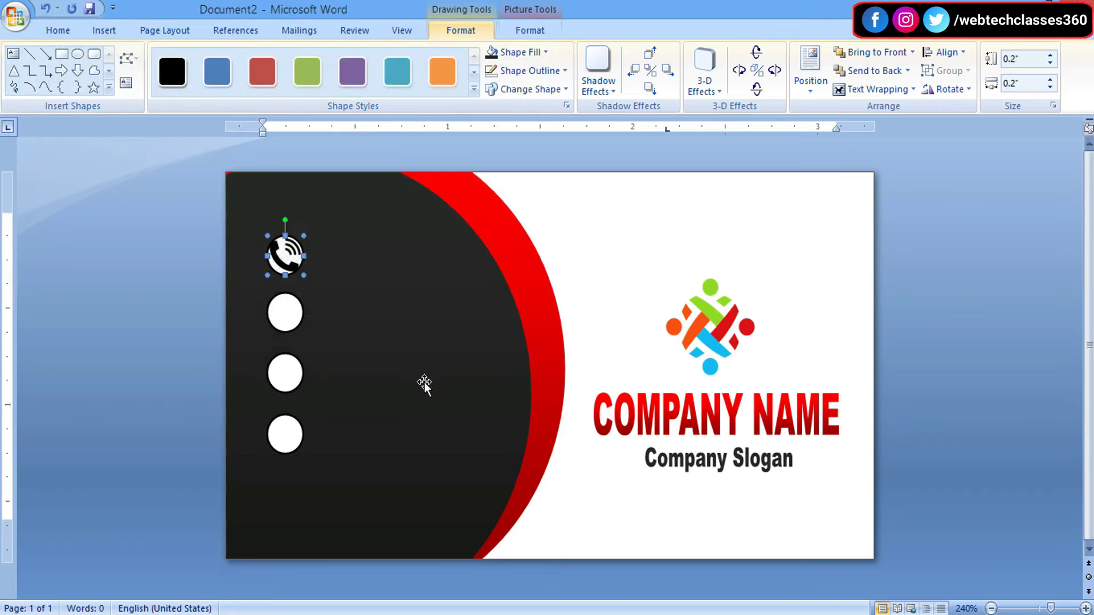
Remove the outline from the phone circle.
left_click(370, 300)
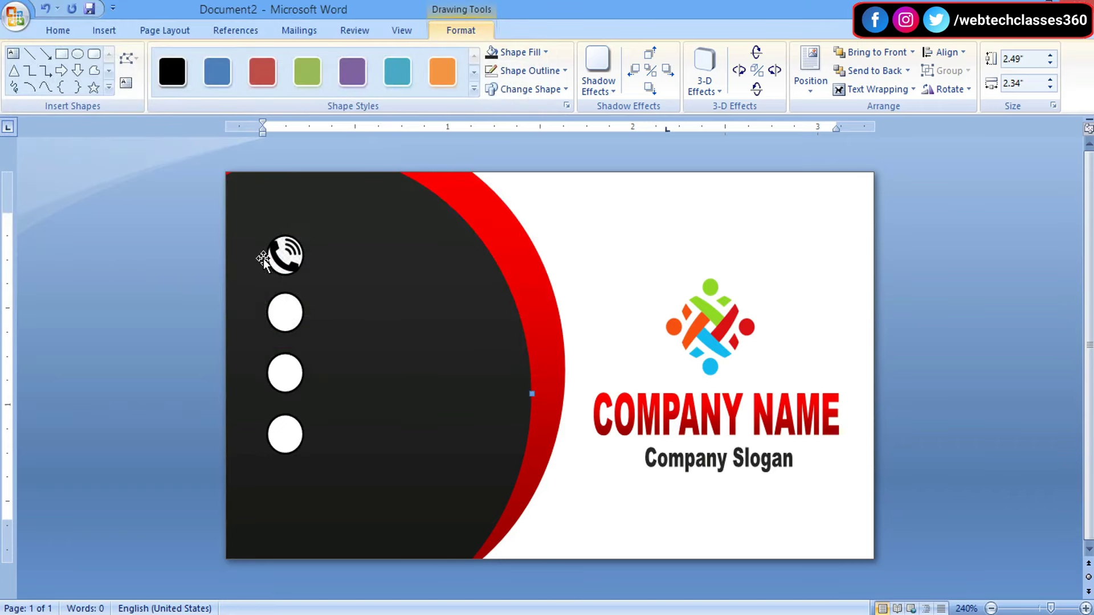
left_click(292, 257)
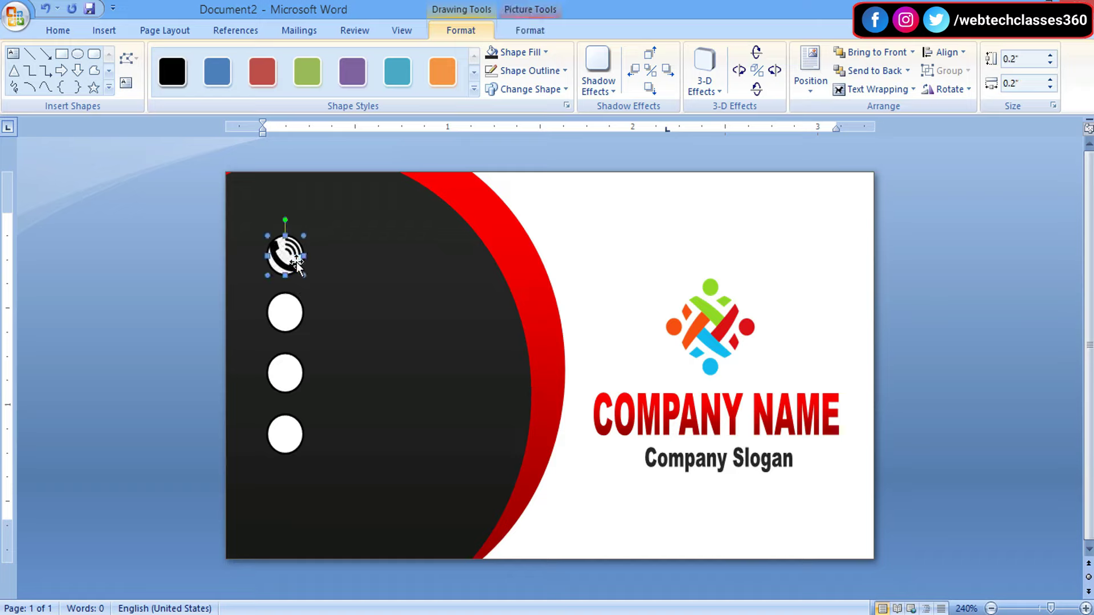
left_click(528, 72)
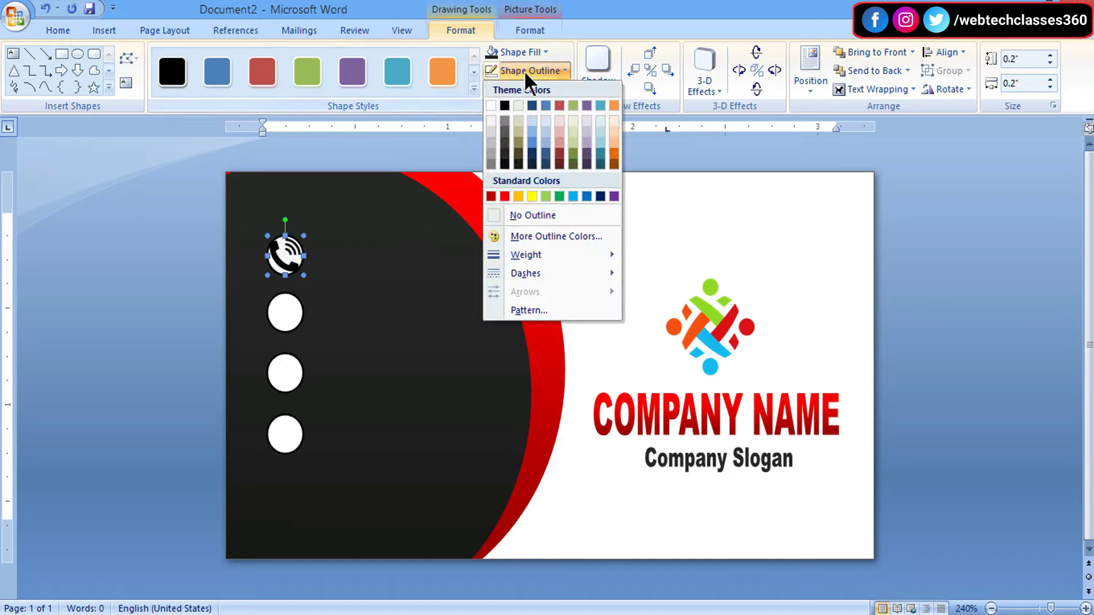
left_click(531, 217)
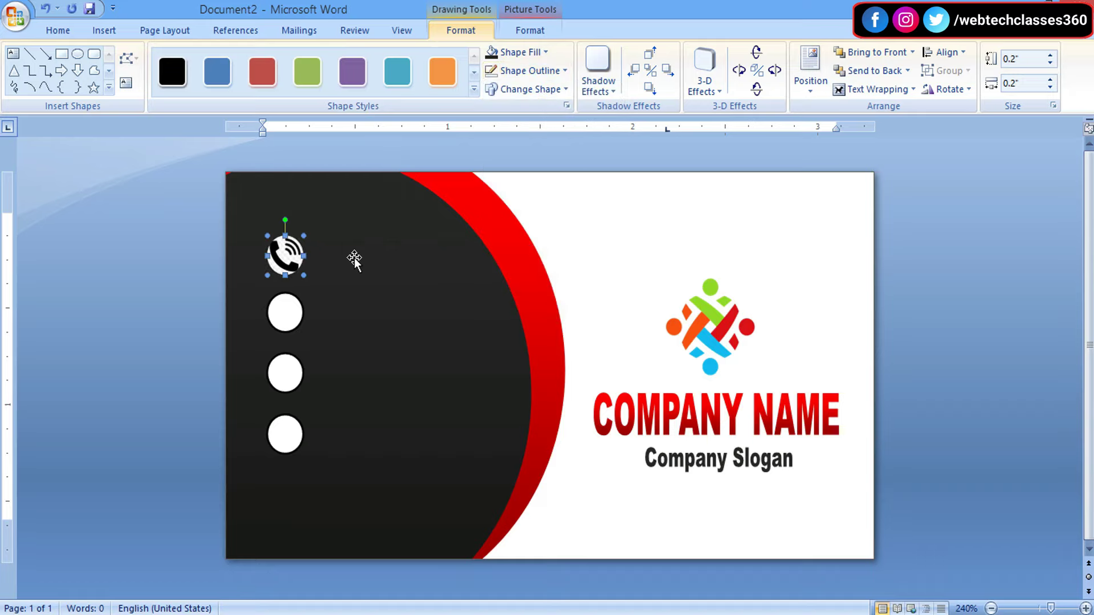
left_click(293, 311)
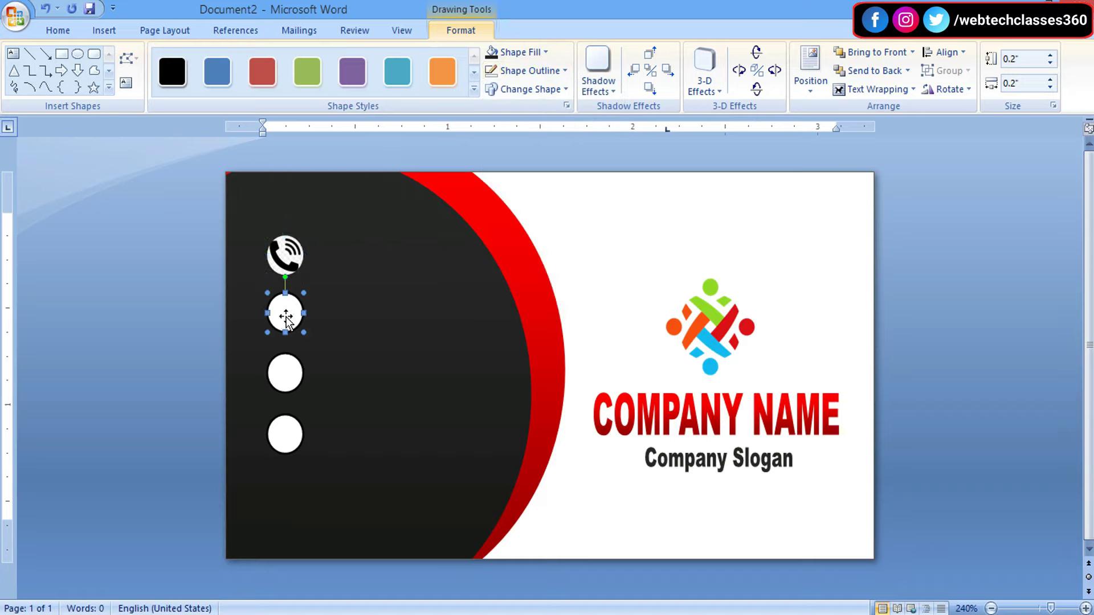
Fill the second circle with the house picture and remove its outline.
left_click(537, 49)
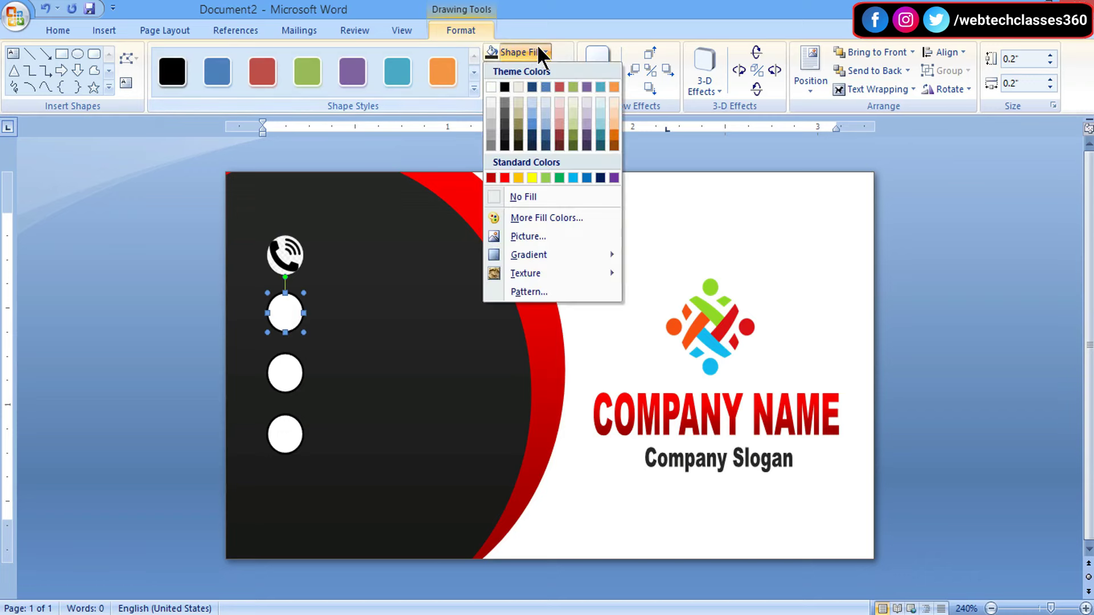
left_click(522, 235)
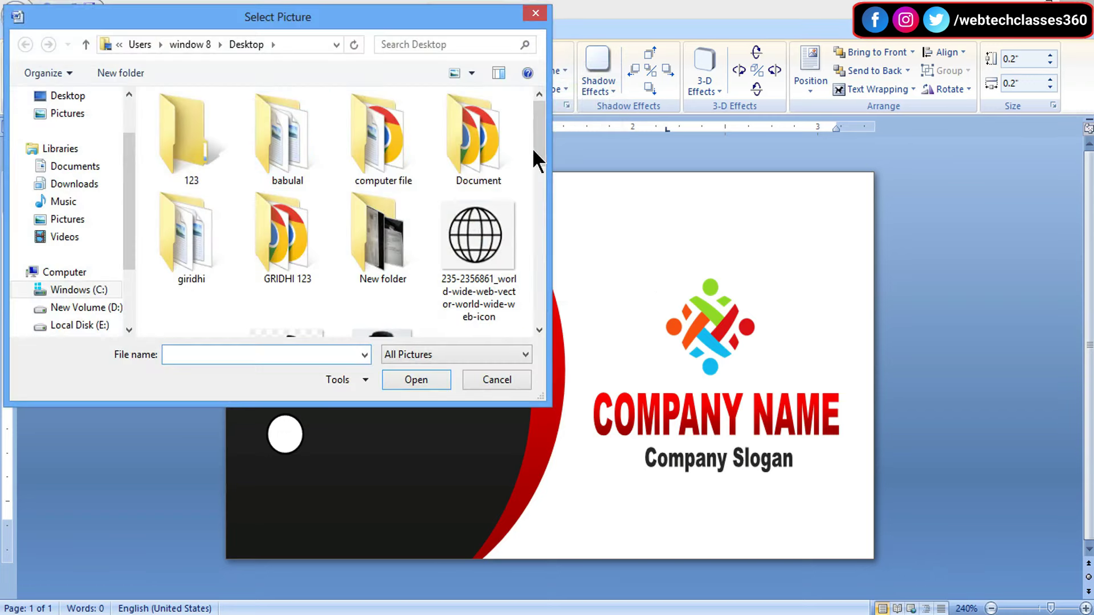
left_click_drag(539, 139, 541, 279)
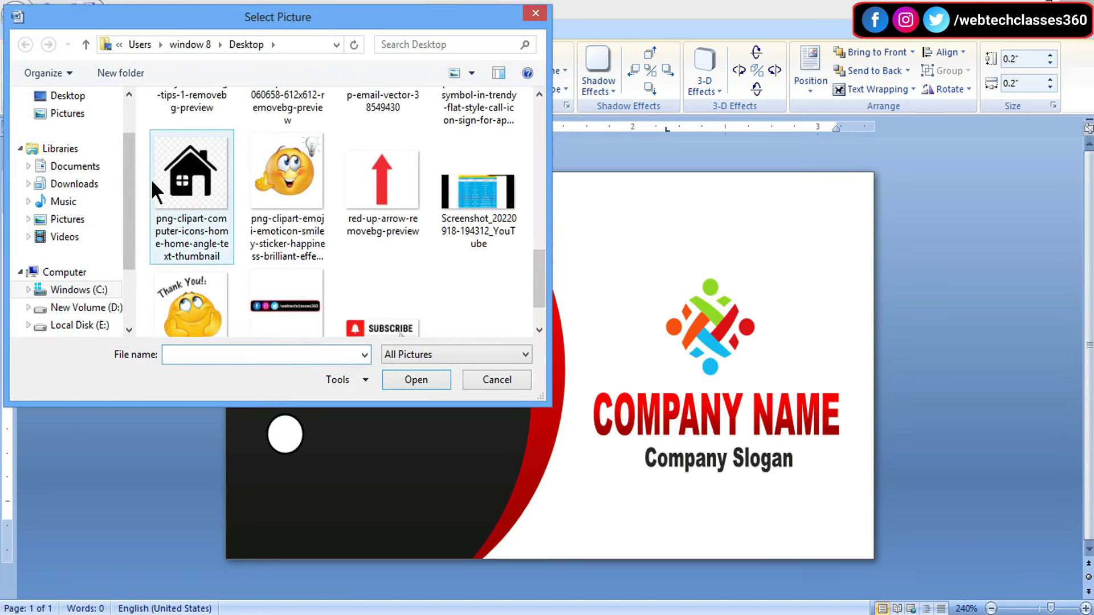
left_click(186, 181)
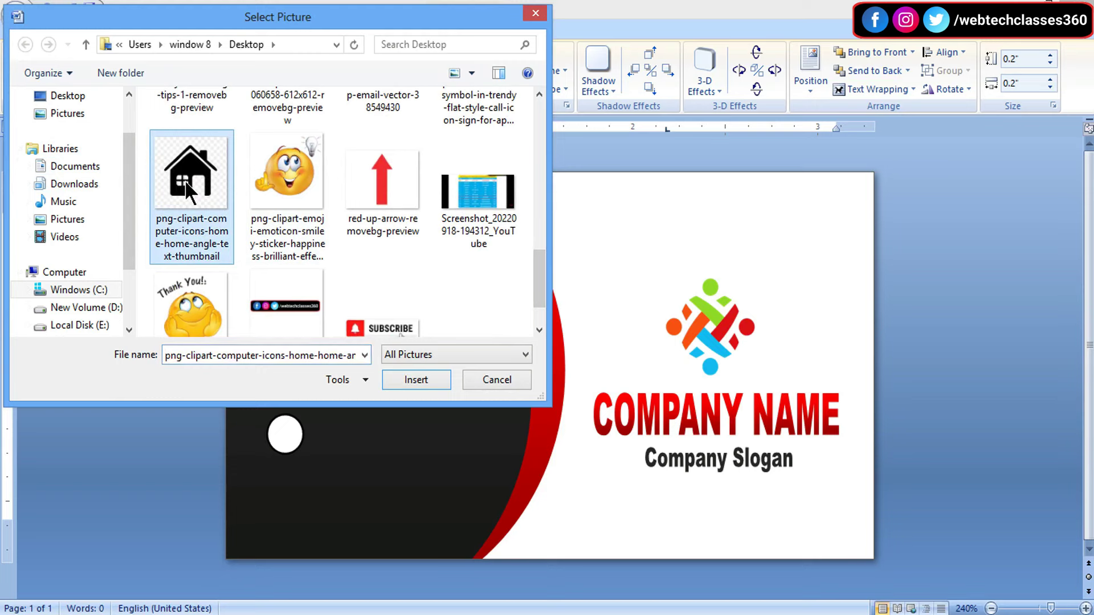
left_click(429, 378)
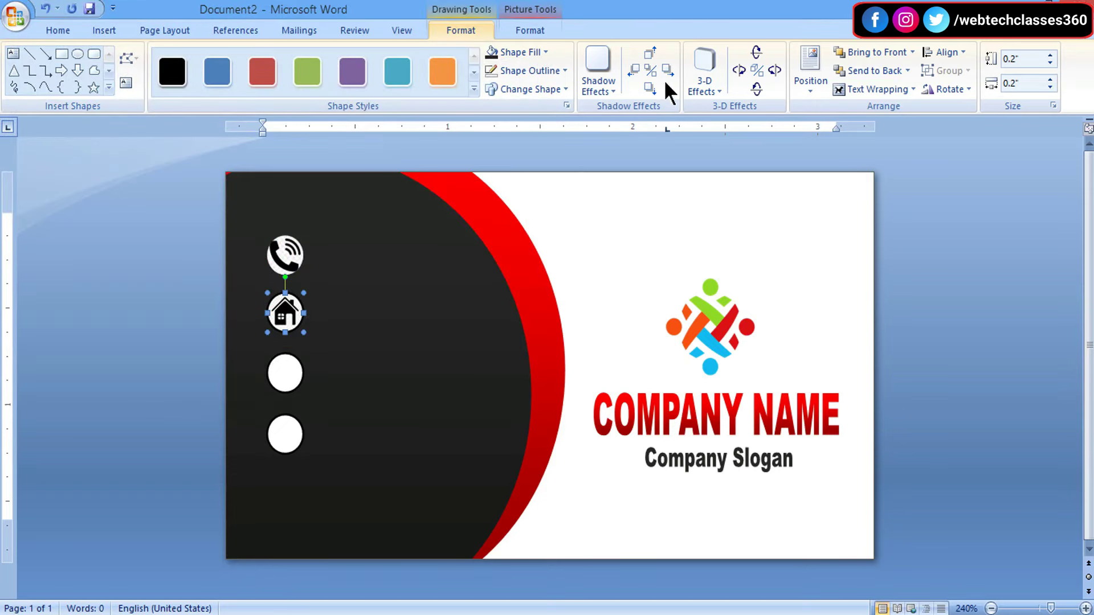
left_click(534, 73)
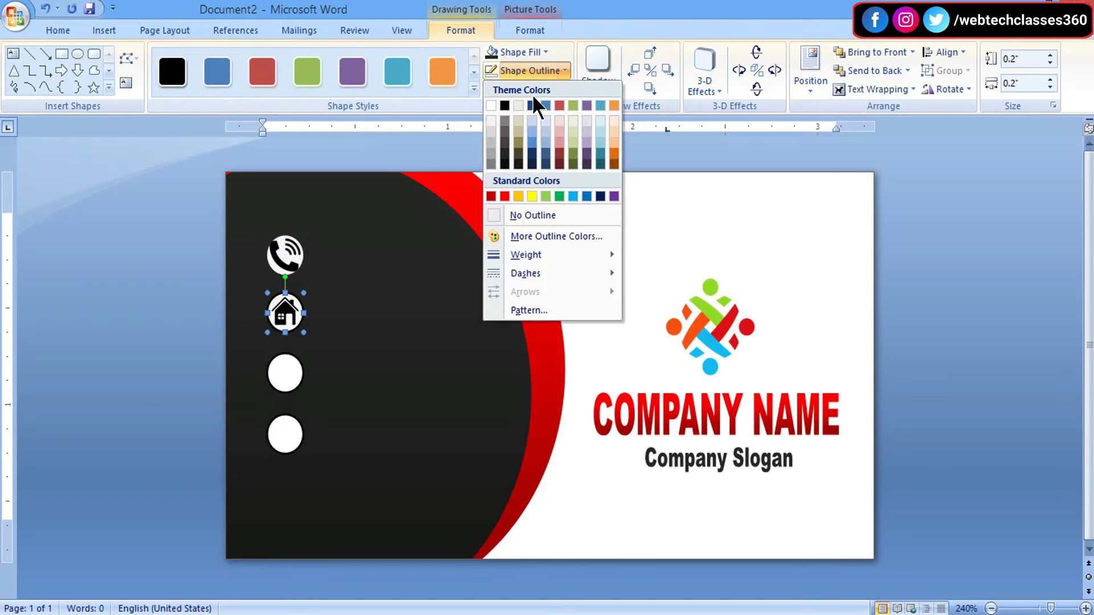
left_click(519, 215)
Fill the third circle with the envelope picture and remove its outline.
left_click(285, 373)
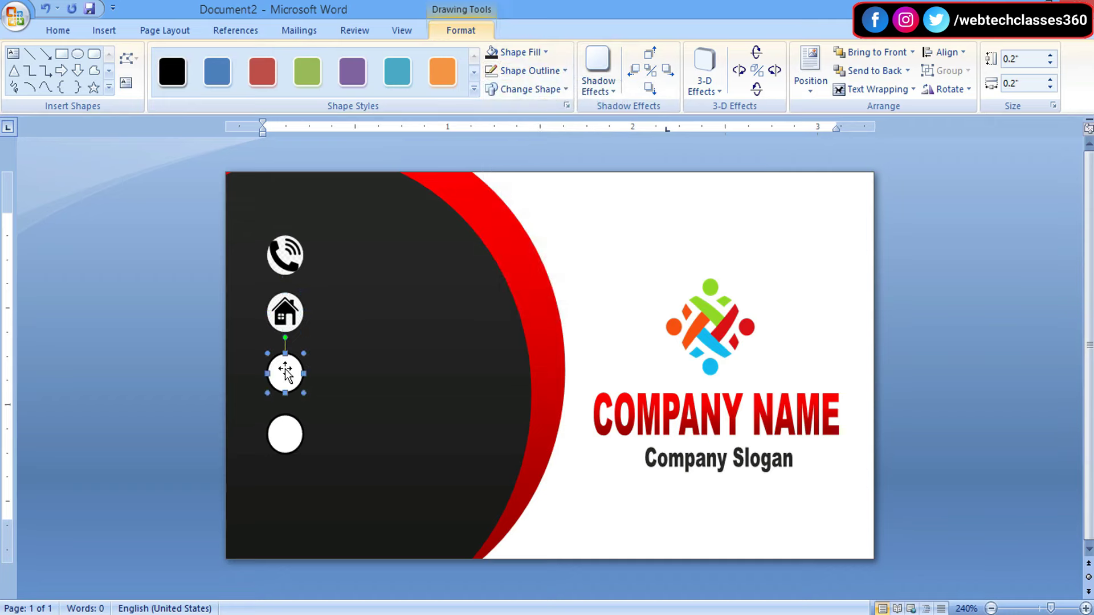
left_click(546, 52)
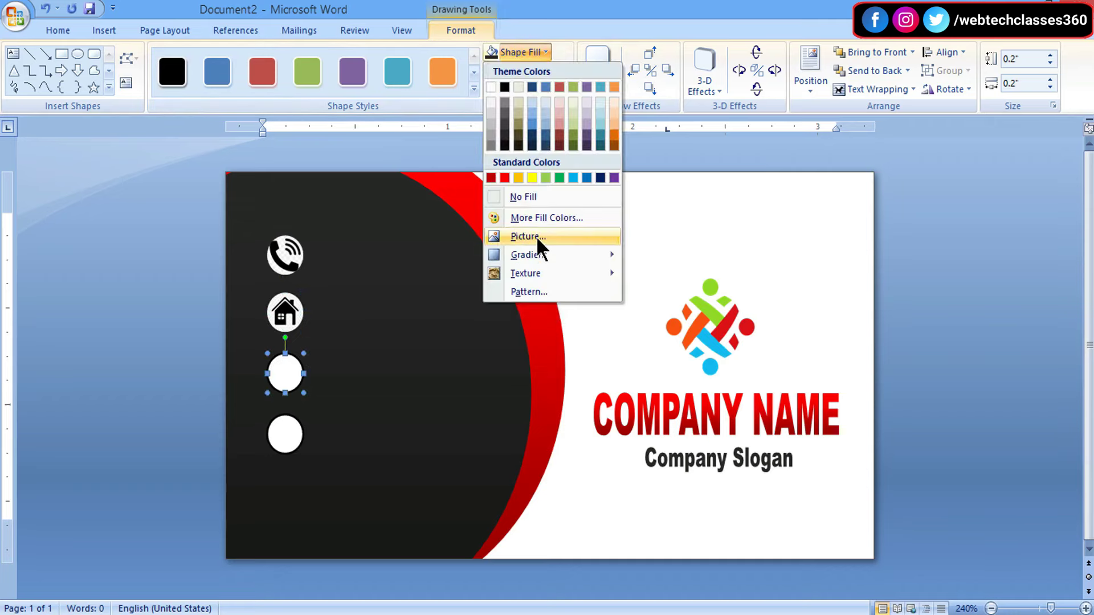
left_click(535, 237)
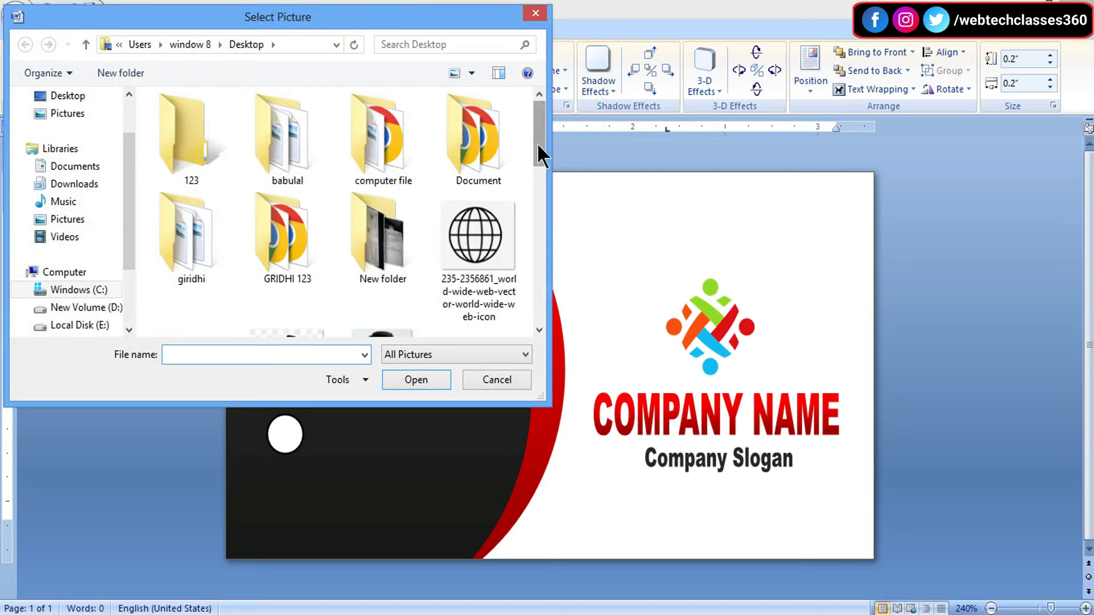
left_click_drag(538, 185, 539, 203)
left_click(202, 173)
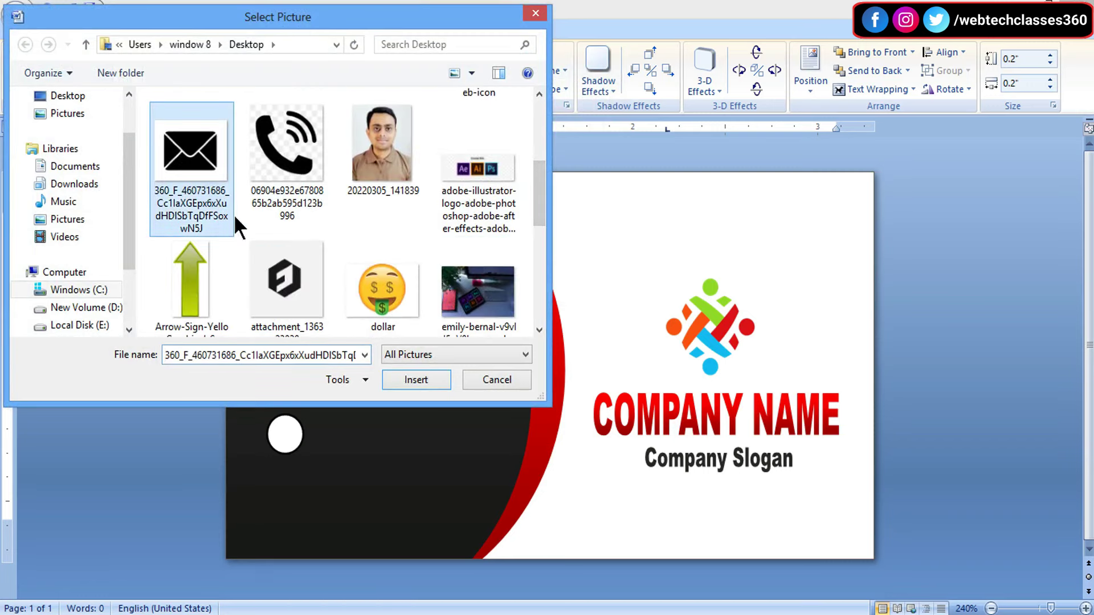
left_click(415, 380)
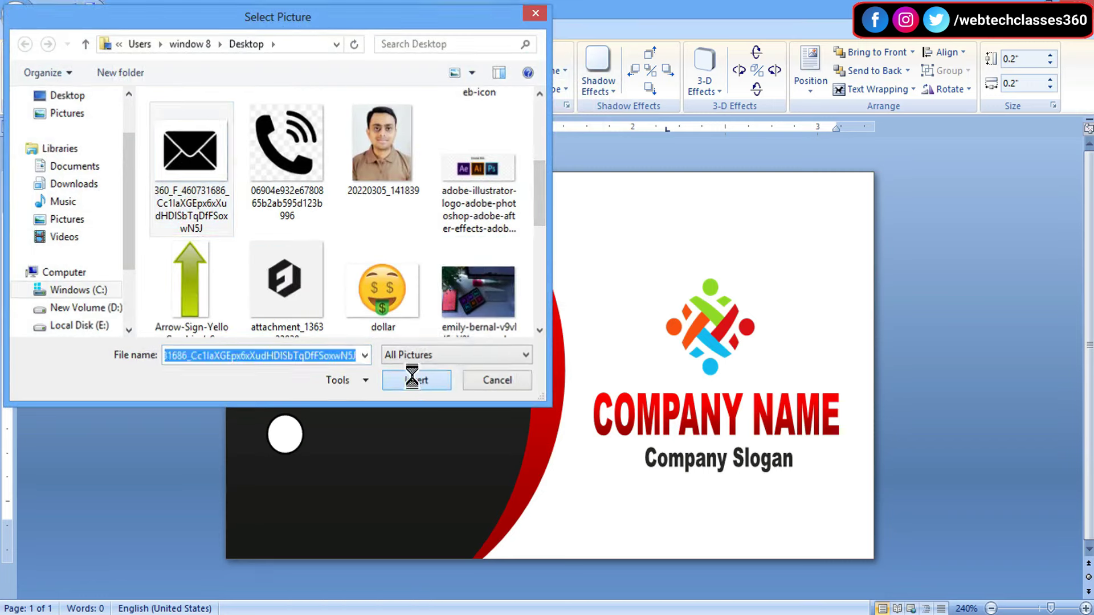
left_click(518, 67)
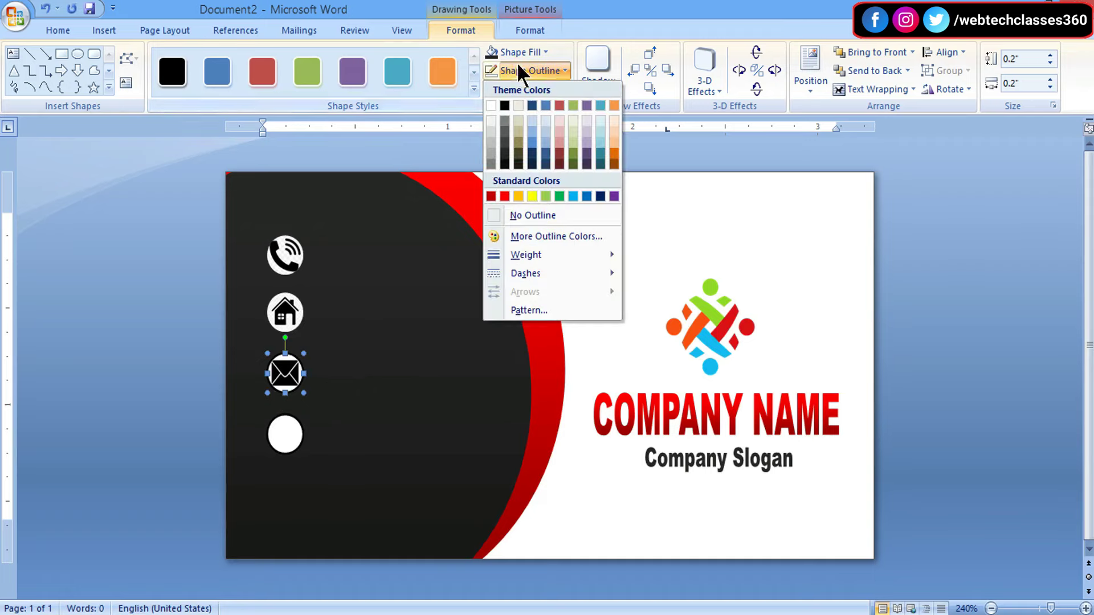
left_click(535, 215)
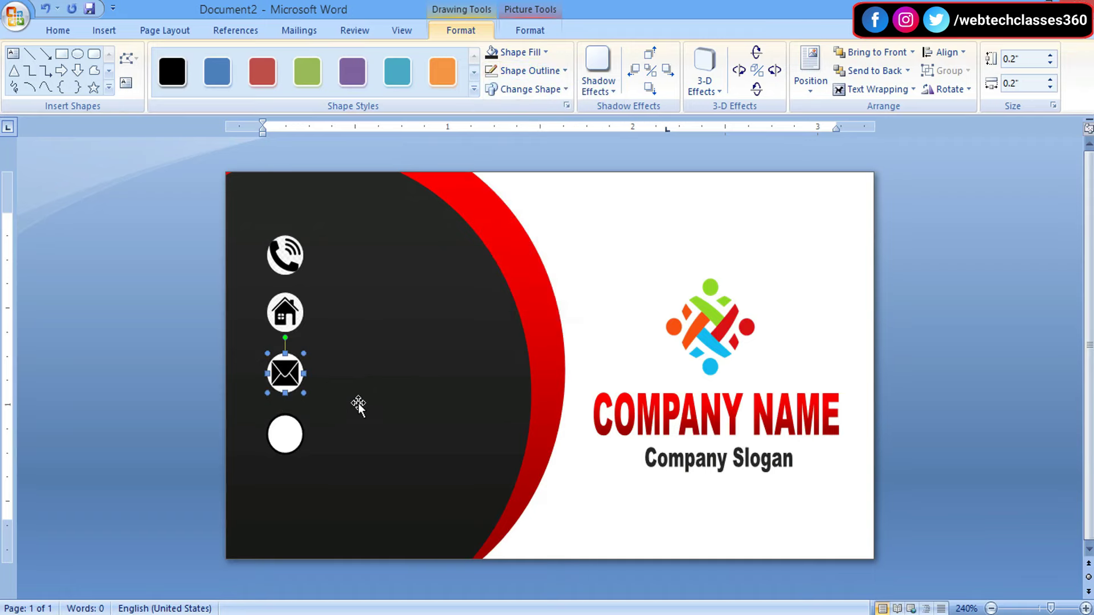
Select the fourth circle, then select the phone and home icons together.
left_click(291, 434)
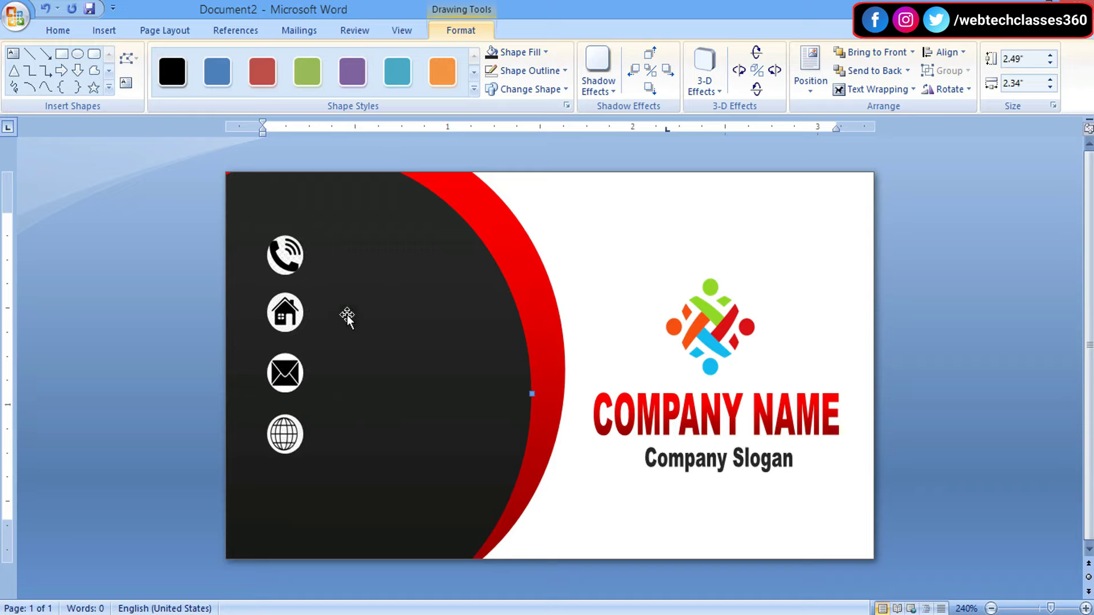
left_click(287, 263)
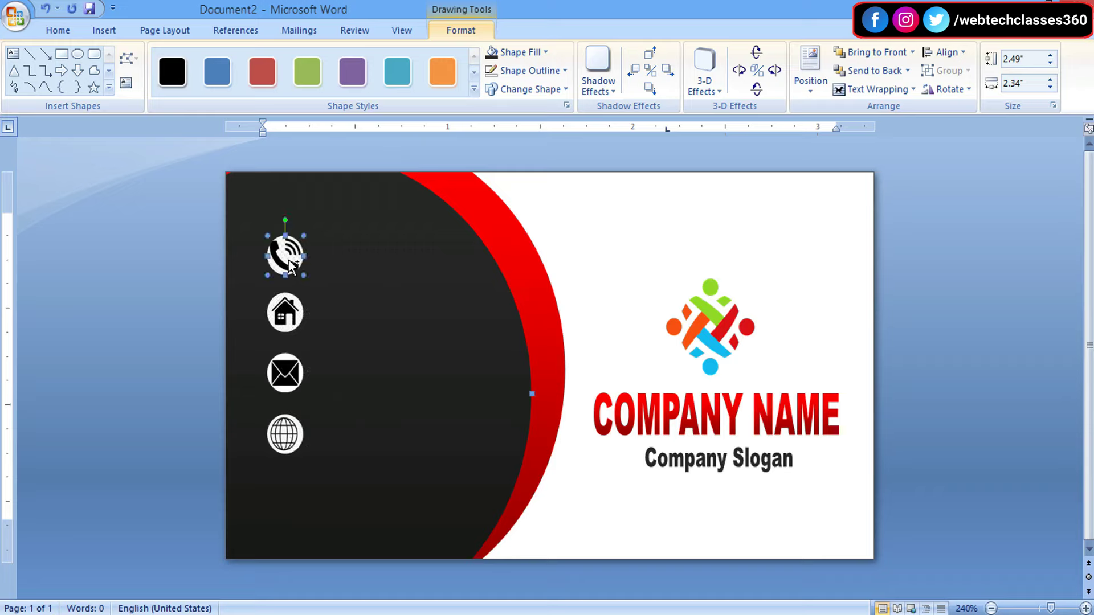
left_click(288, 331, "shift")
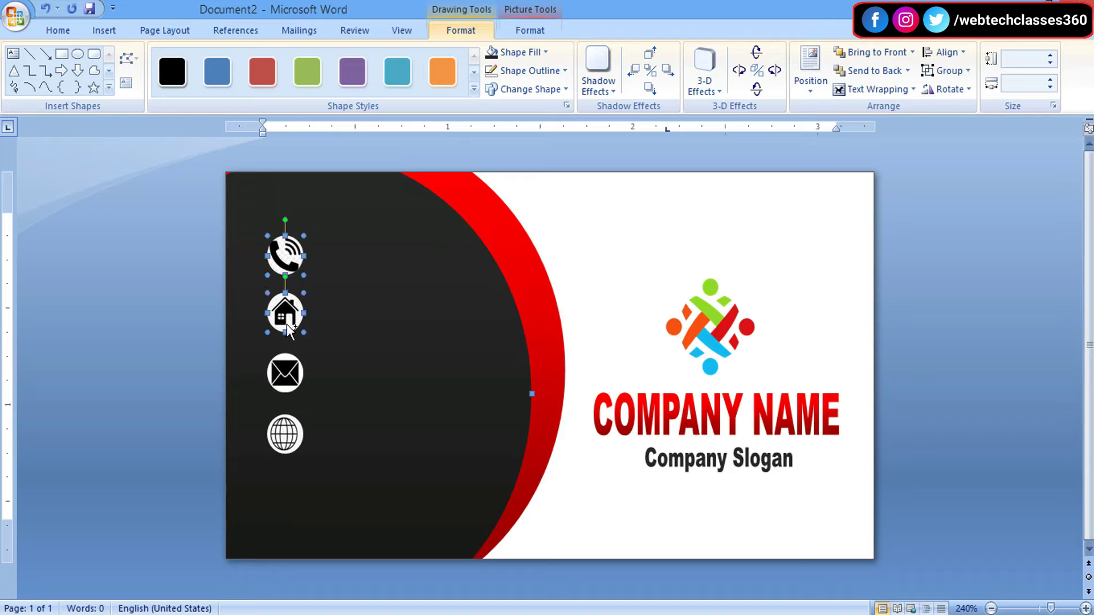
Add the envelope and globe icons to the selection and group all four icons.
left_click(285, 387, "shift")
left_click(290, 433, "shift")
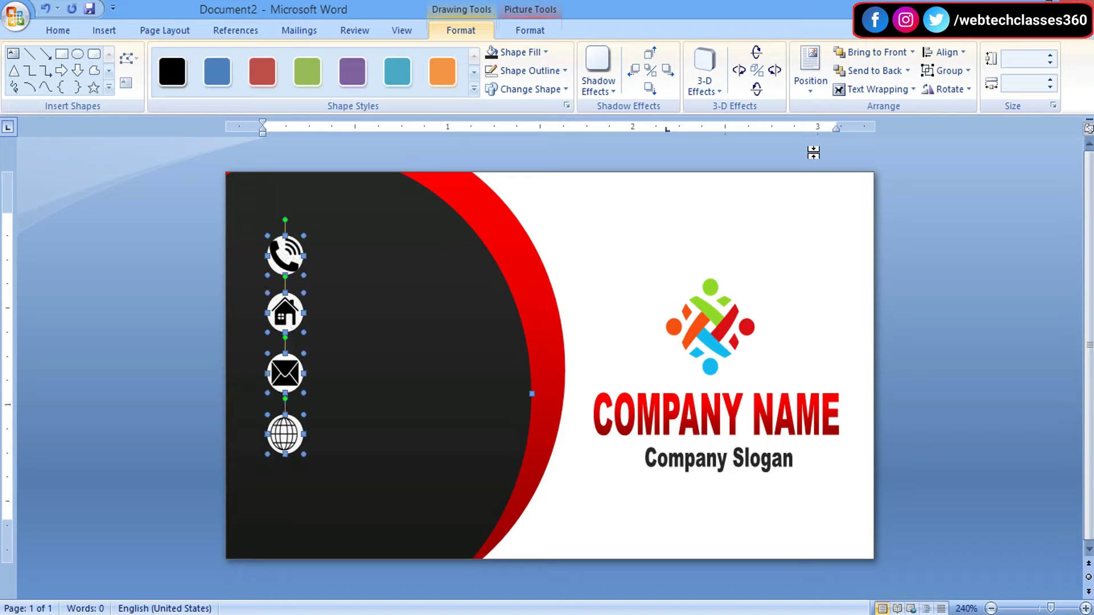
left_click(962, 72)
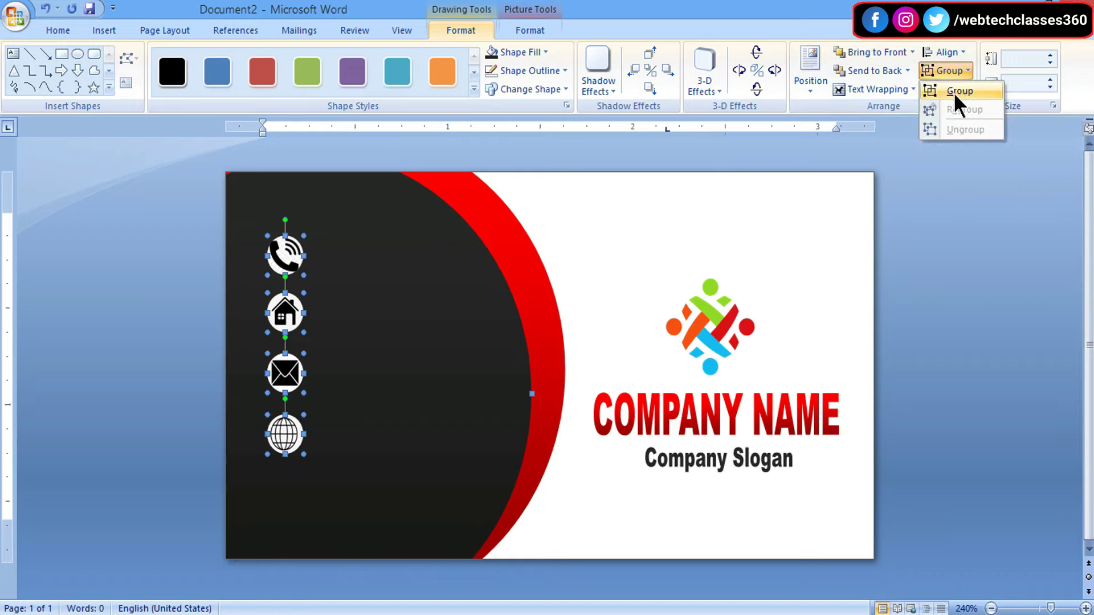
left_click(956, 92)
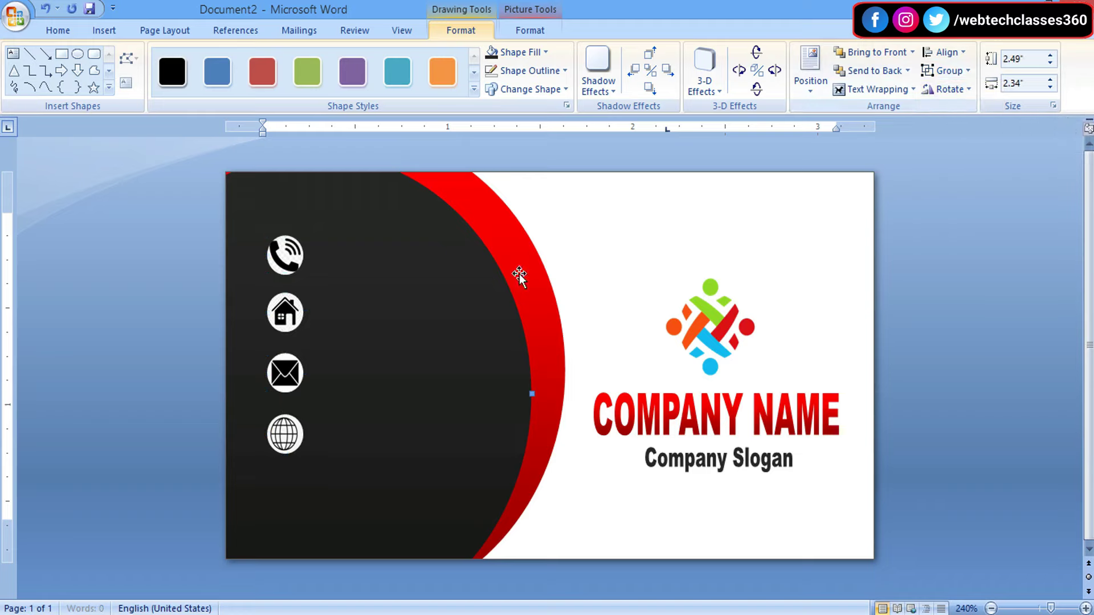
Drag the icon group slightly left, then undo the last edit.
left_click(291, 258)
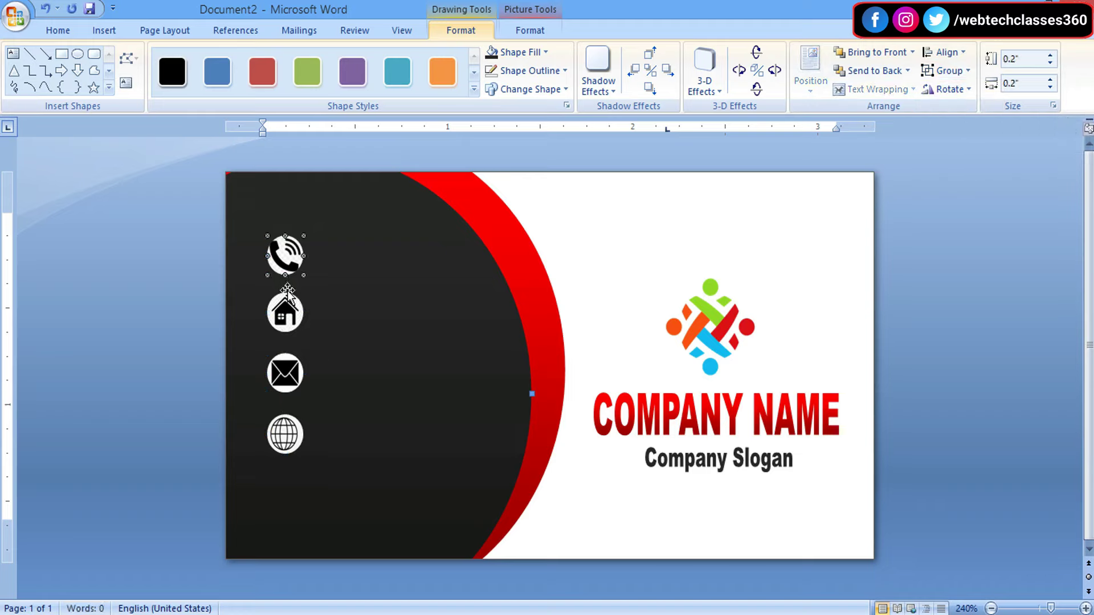
left_click(322, 292)
left_click(291, 258)
left_click(290, 256)
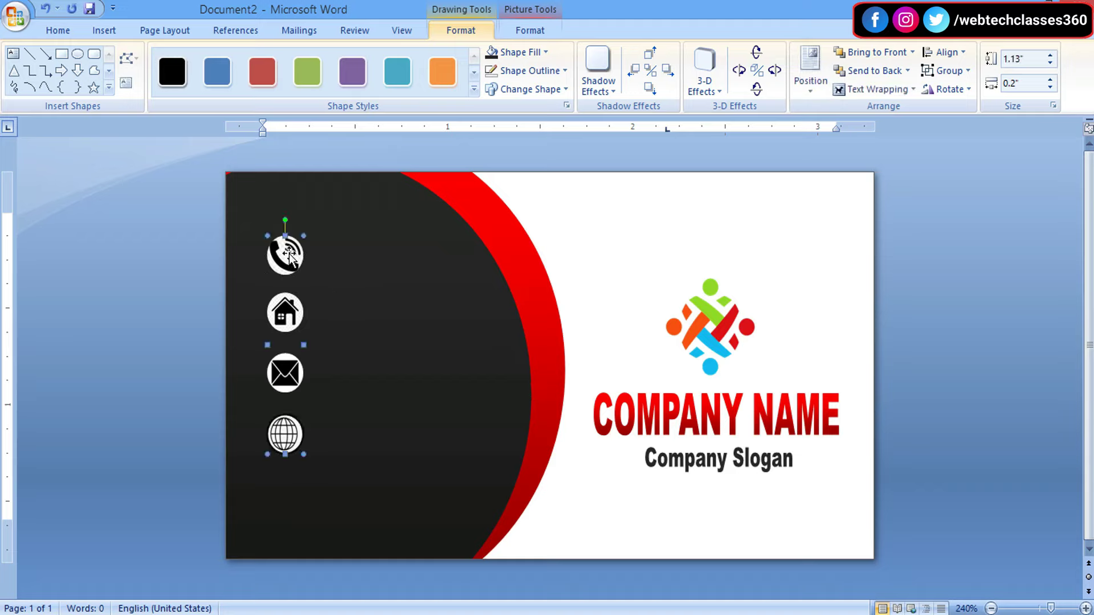
left_click_drag(290, 256, 271, 252)
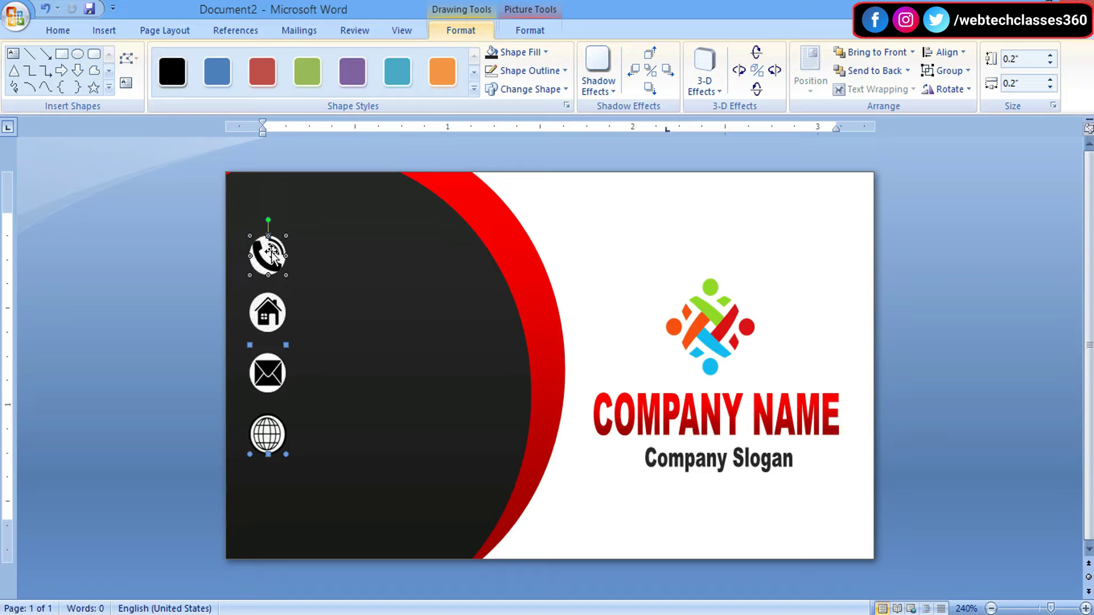
left_click(341, 267)
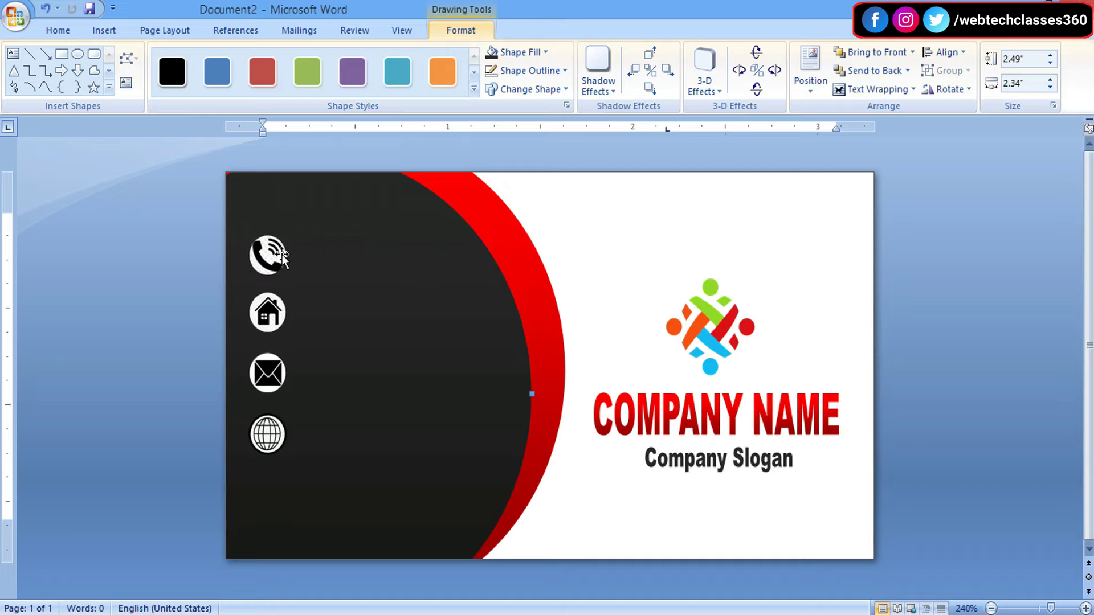
key("ctrl+z")
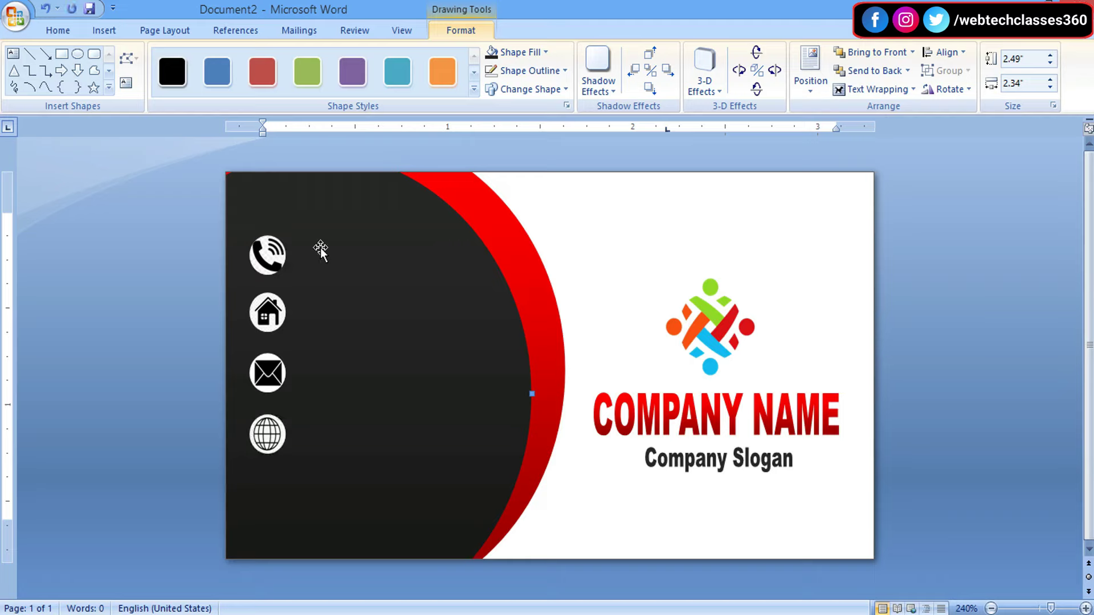
Draw a text box beside the phone icon.
left_click(108, 28)
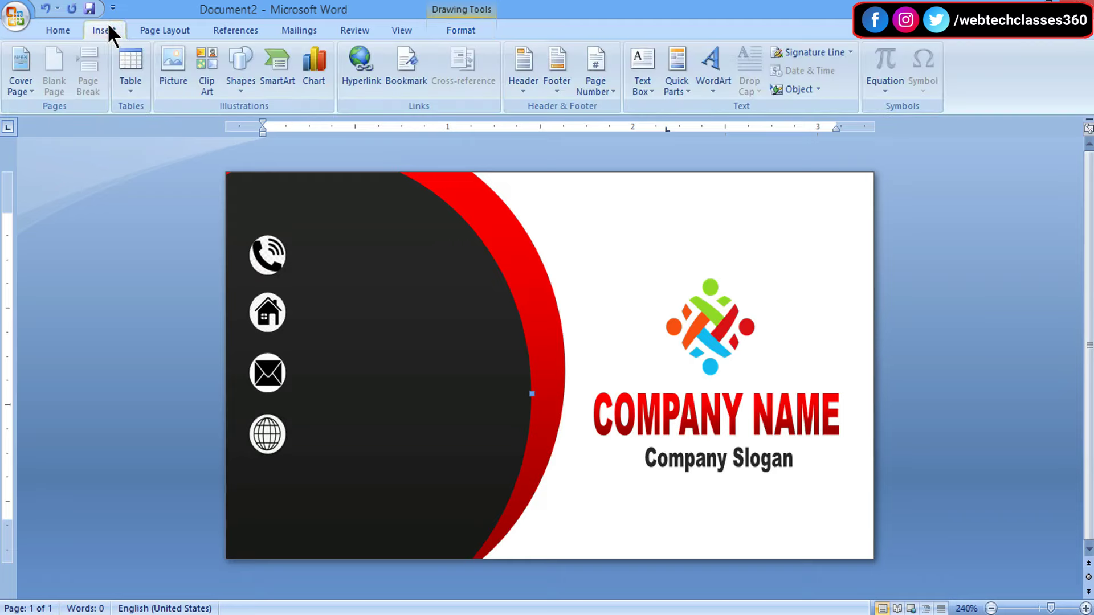
left_click(235, 87)
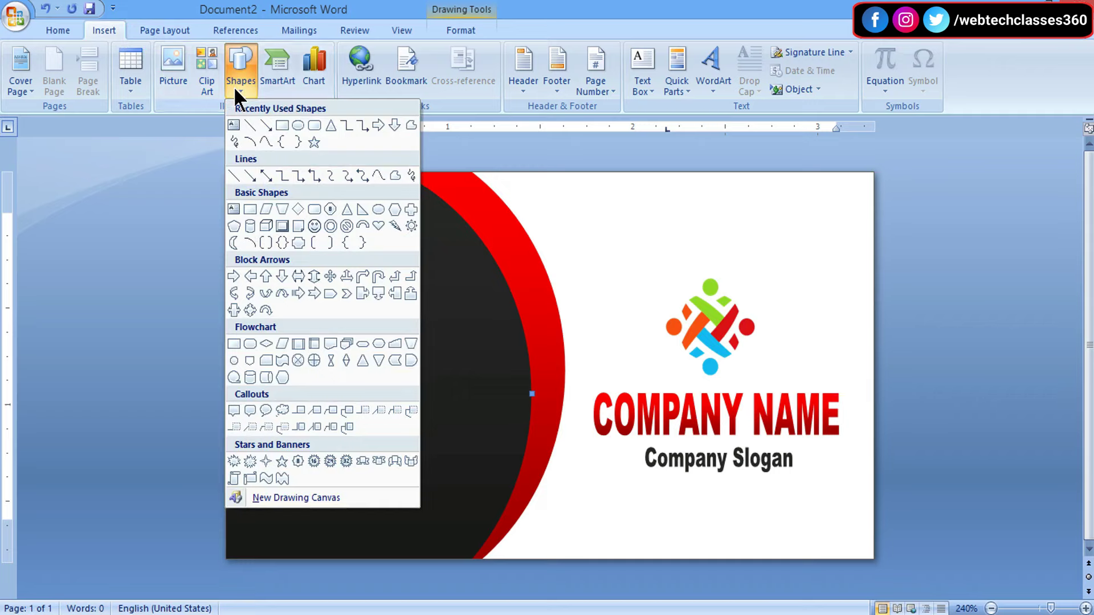
left_click(232, 211)
left_click_drag(296, 235, 472, 275)
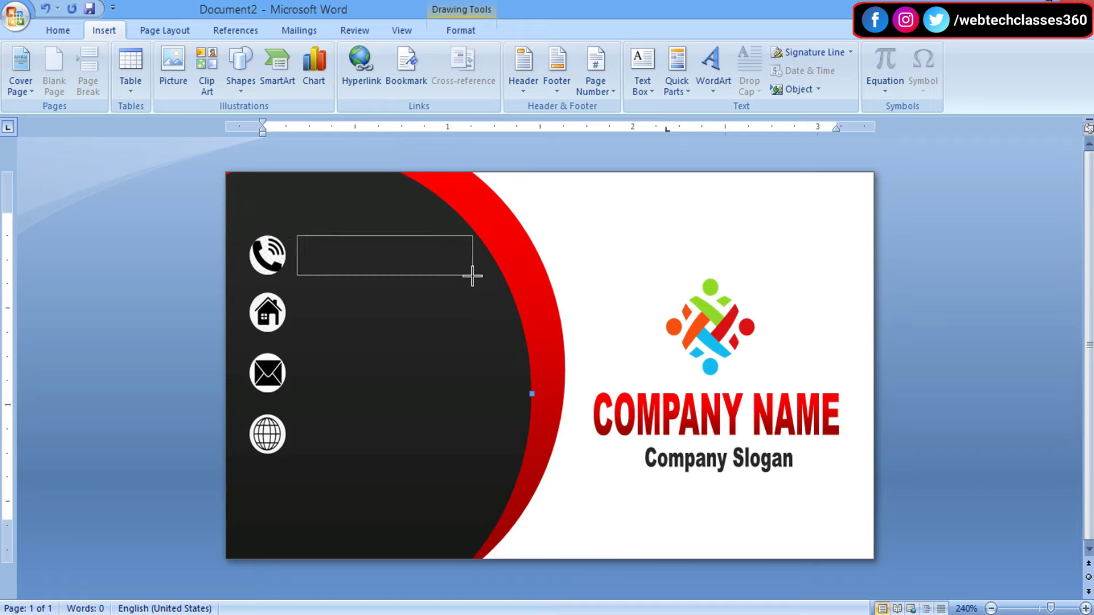
left_click_drag(472, 279, 473, 279)
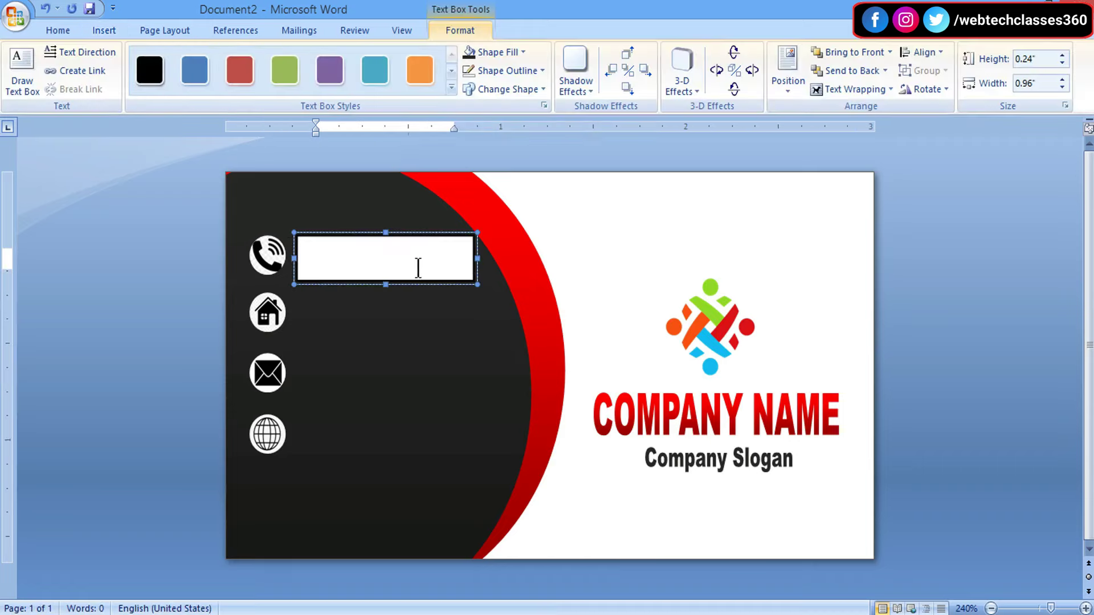
Shrink the font and type a placeholder phone number starting with +91.
left_click(59, 30)
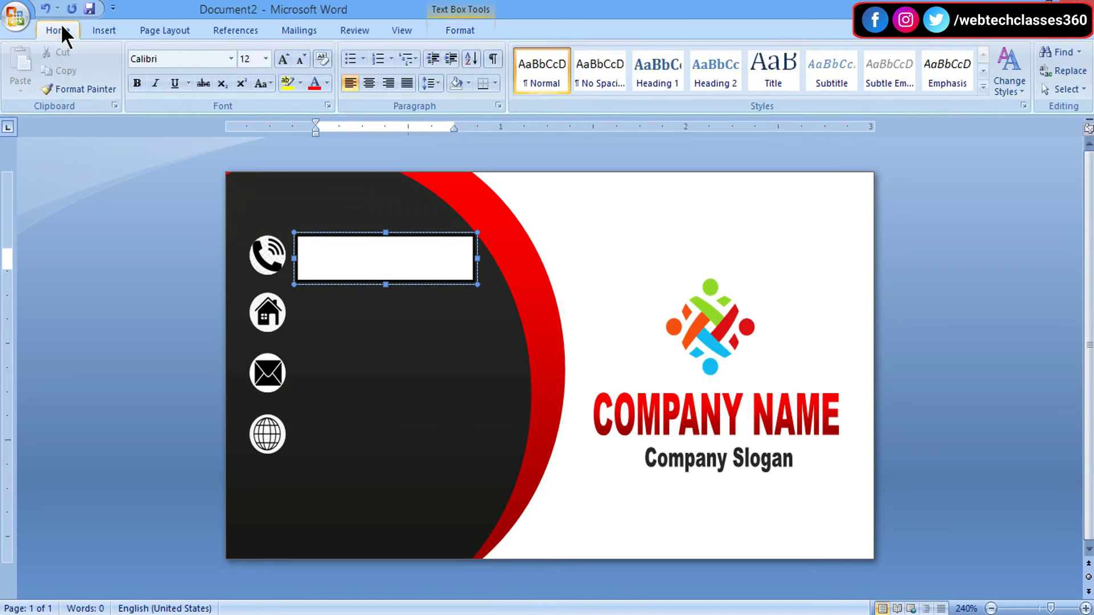
left_click(299, 59)
left_click(299, 59)
left_click(299, 59)
left_click(299, 59)
left_click(299, 59)
left_click(298, 59)
left_click(298, 60)
type("+")
type("91-789456")
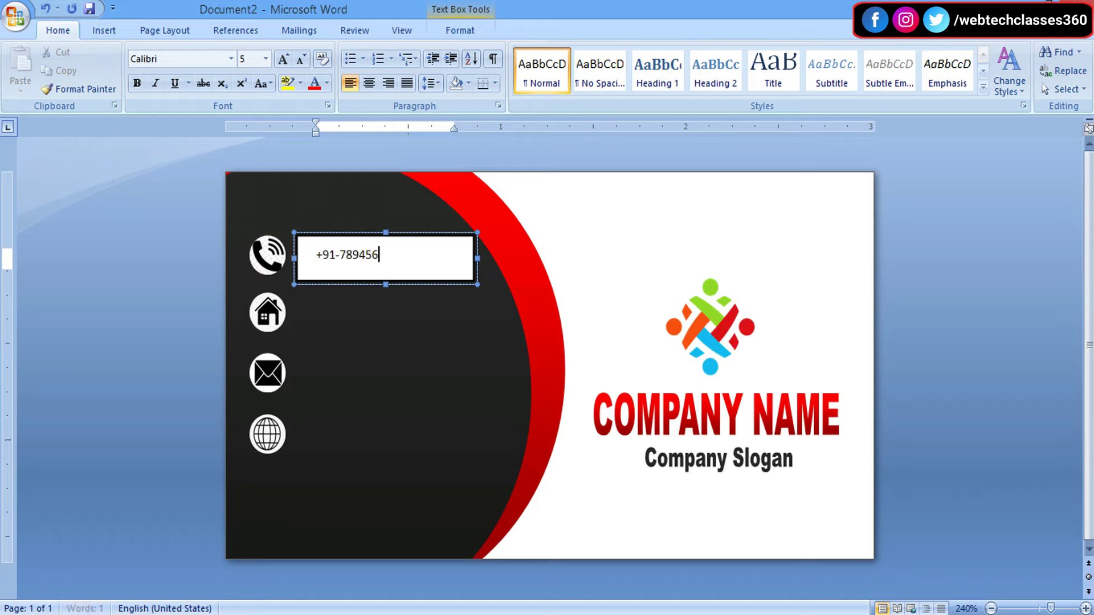
key("Caps_Lock")
type("XXXX")
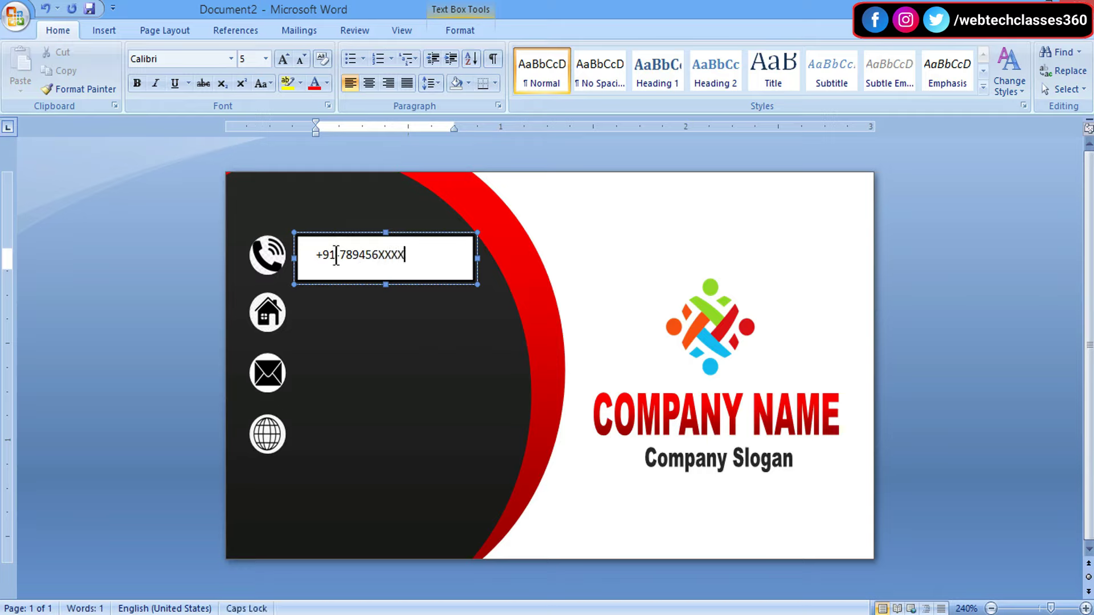
Resize the phone number text to 7 pt so it fits on one line.
left_click_drag(416, 259, 311, 255)
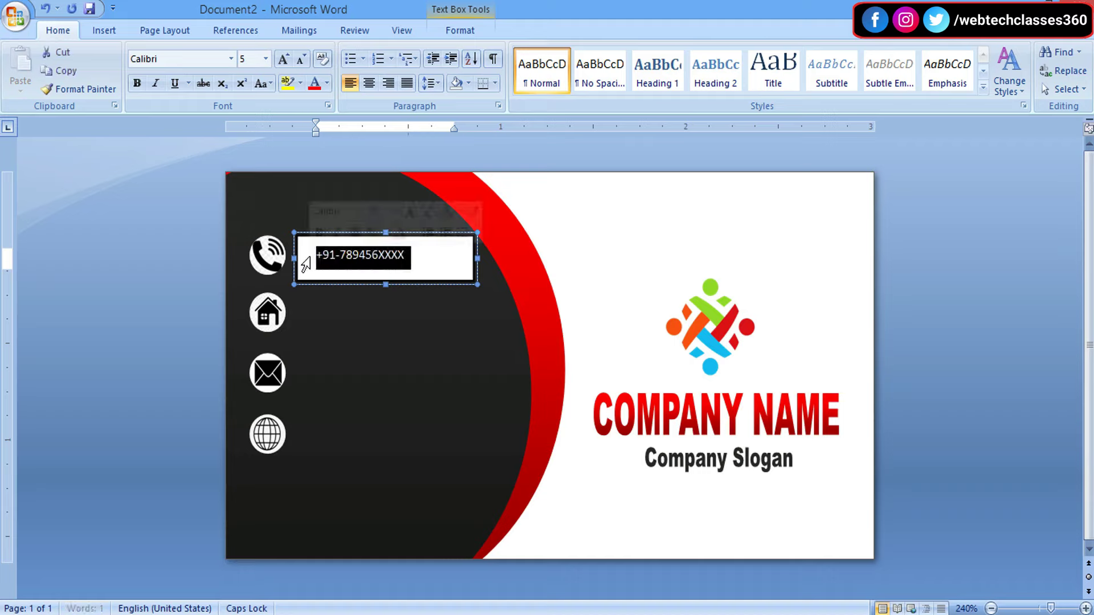
left_click(282, 59)
left_click(282, 59)
left_click(282, 58)
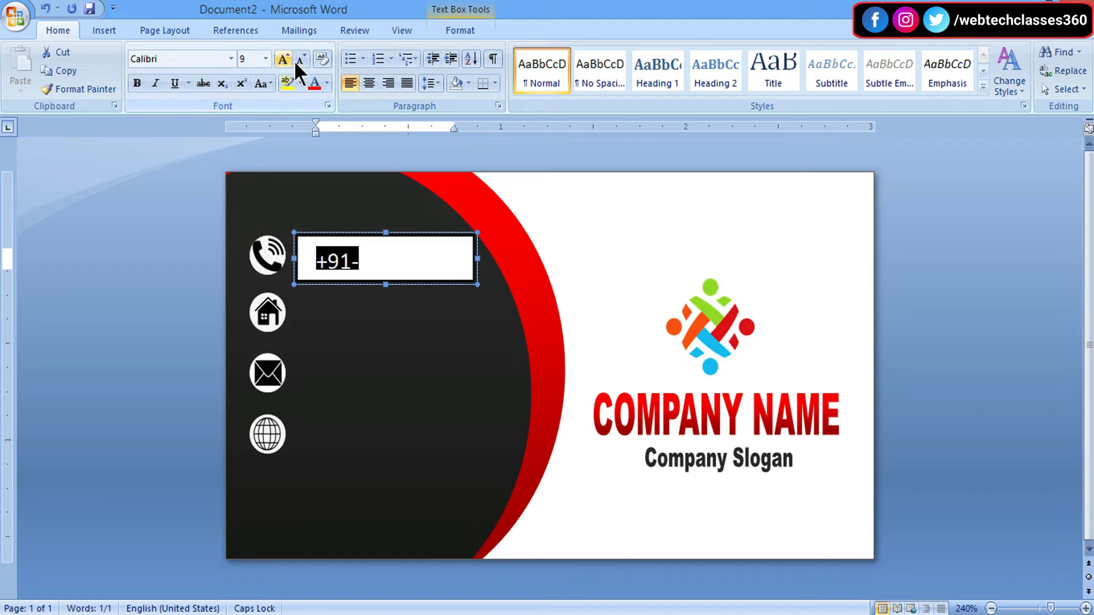
left_click(301, 60)
double_click(302, 60)
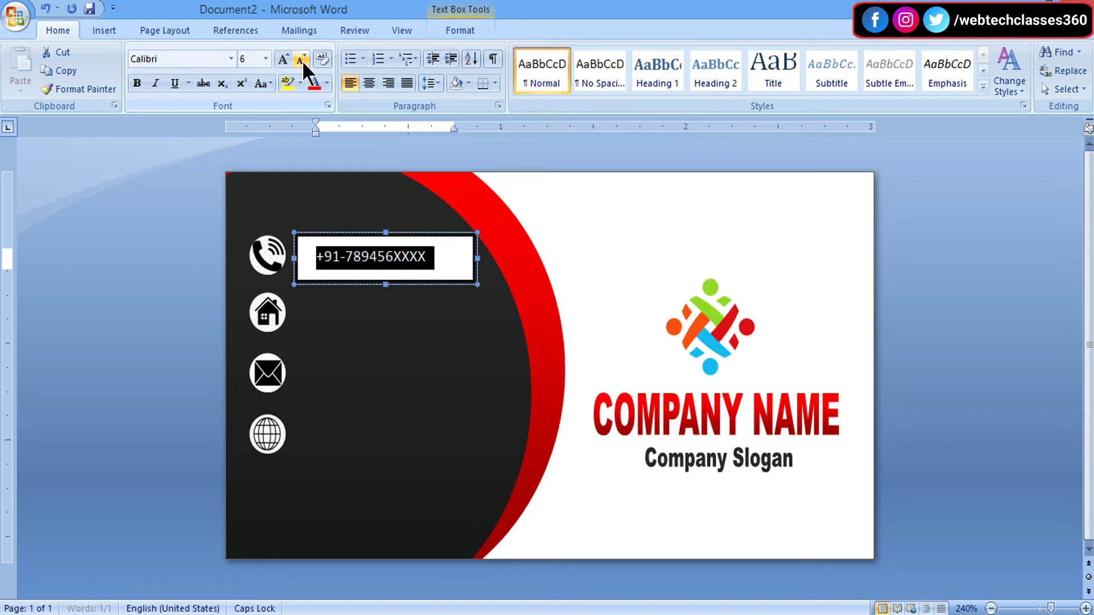
left_click(282, 54)
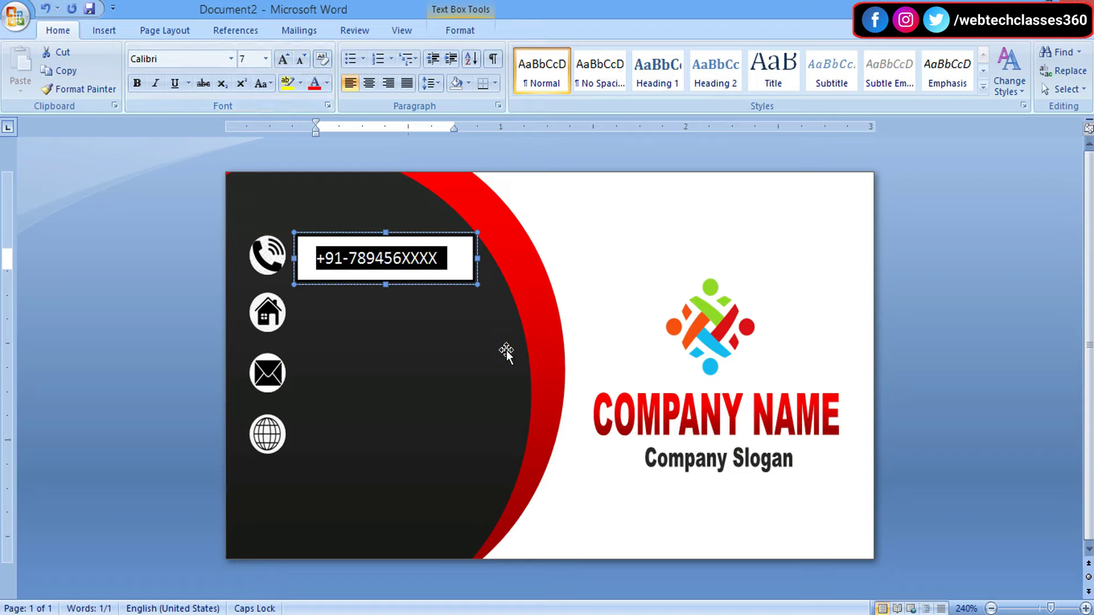
Fill the phone-number box with dark grey and remove its outline.
left_click(449, 29)
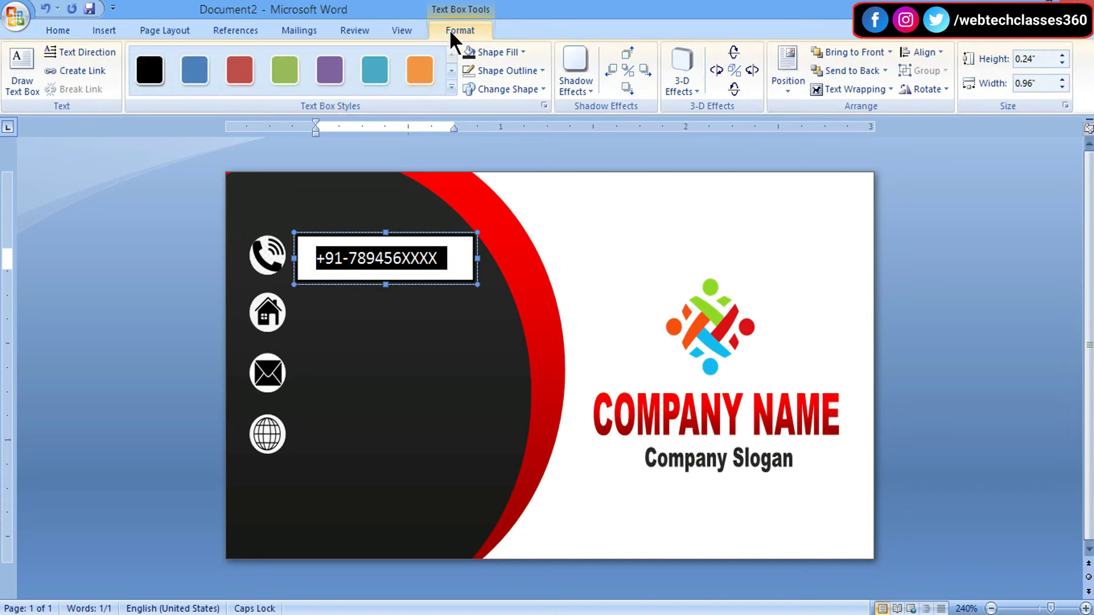
left_click(508, 54)
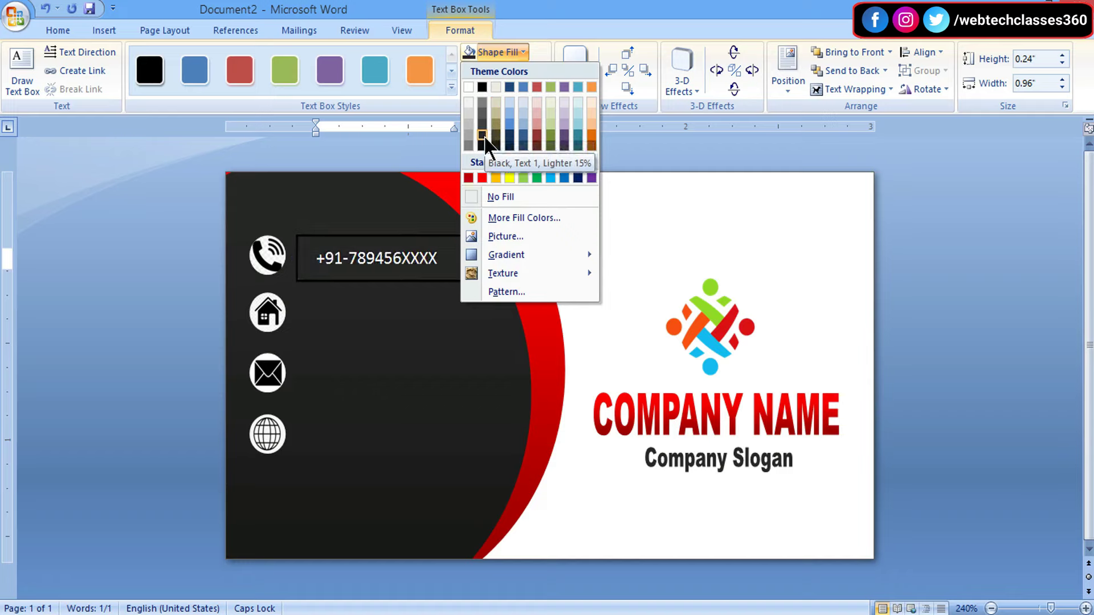
left_click(484, 145)
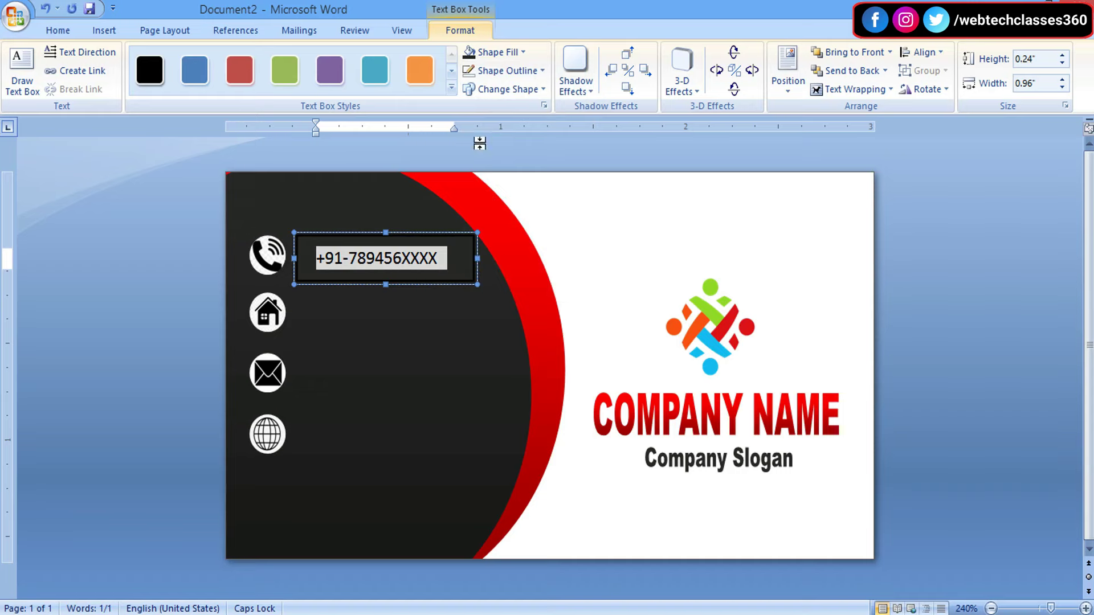
left_click(493, 69)
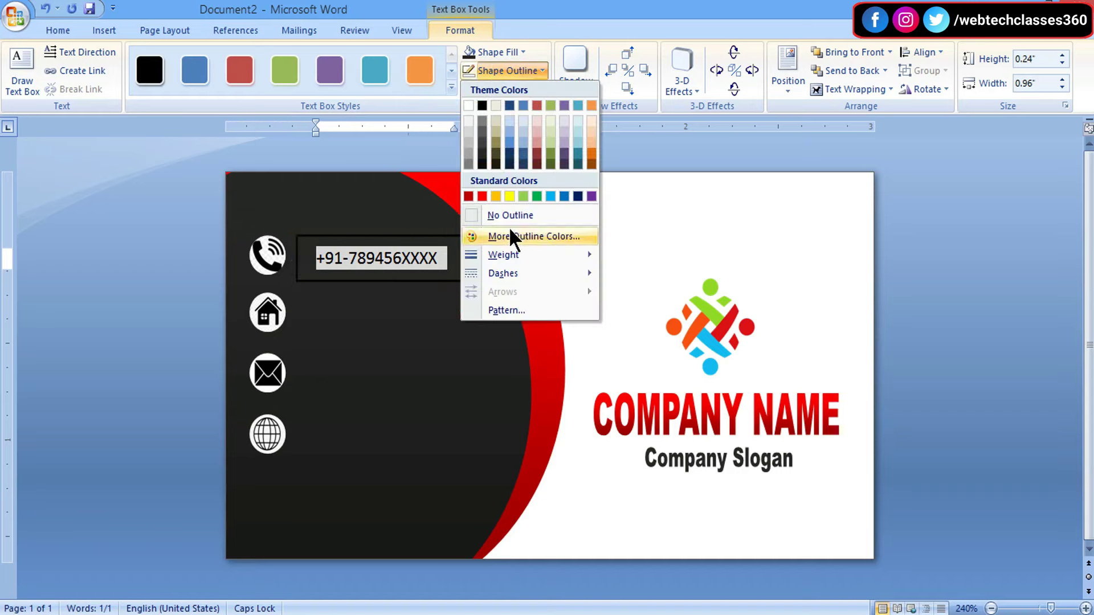
left_click(504, 216)
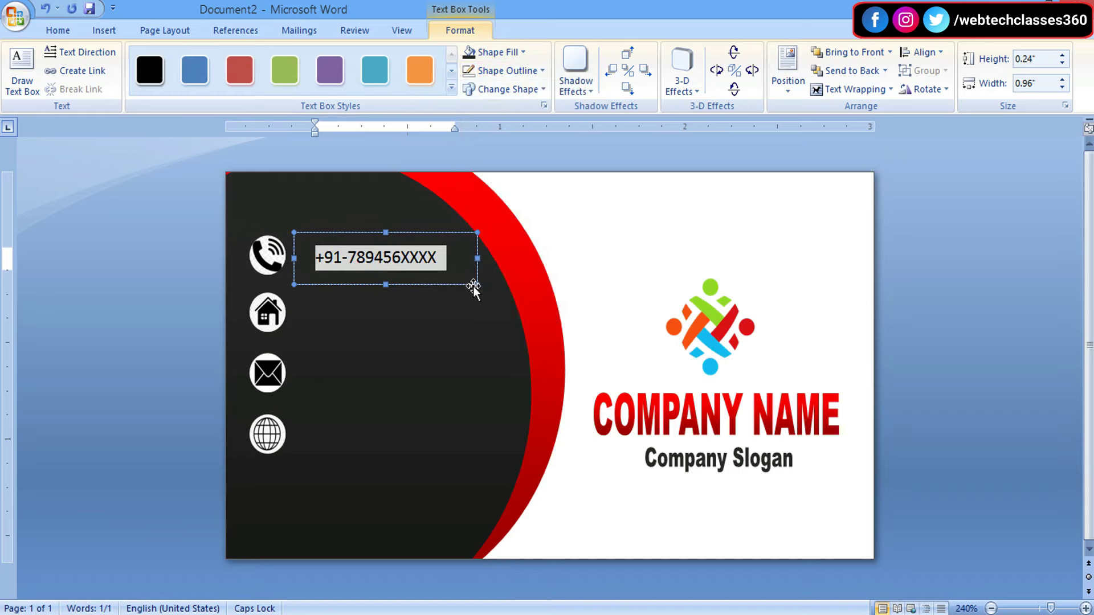
left_click(446, 320)
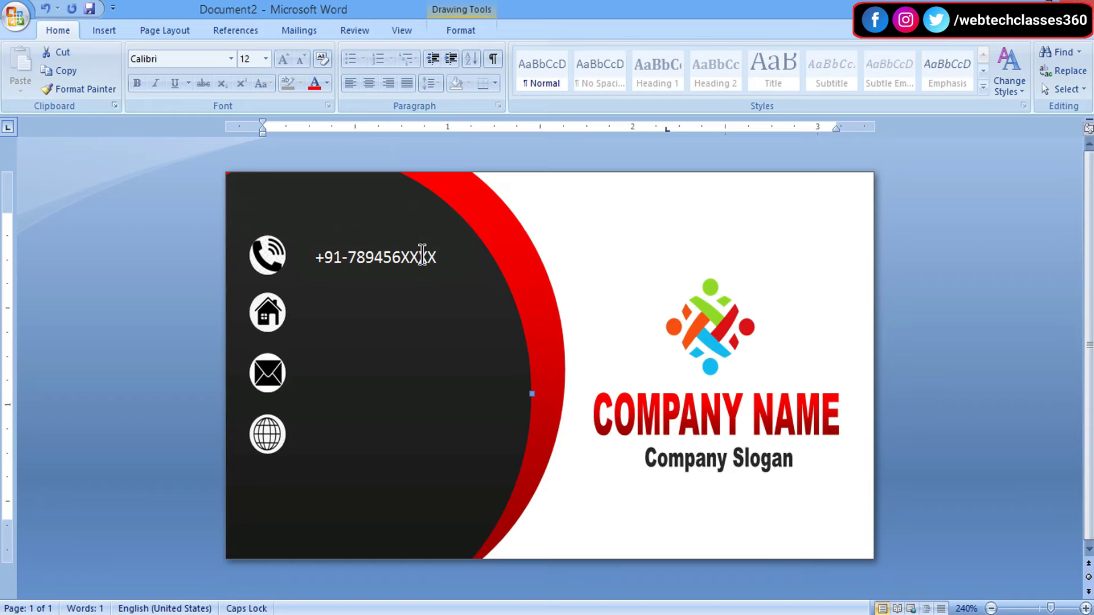
Move the phone-number box so it sits level beside the phone icon.
left_click(345, 254)
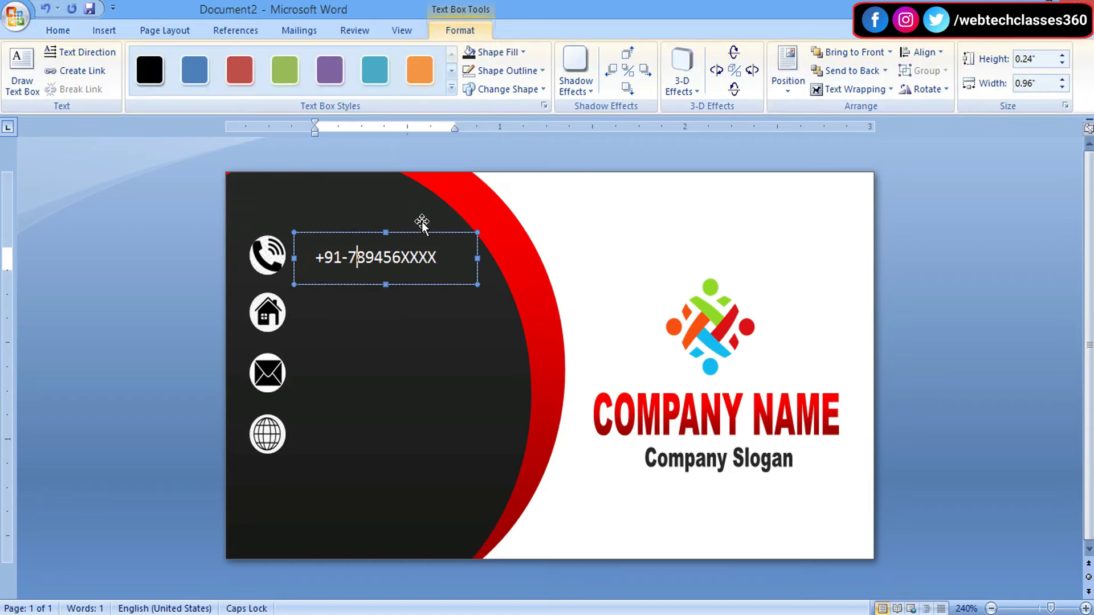
left_click_drag(419, 237, 414, 231)
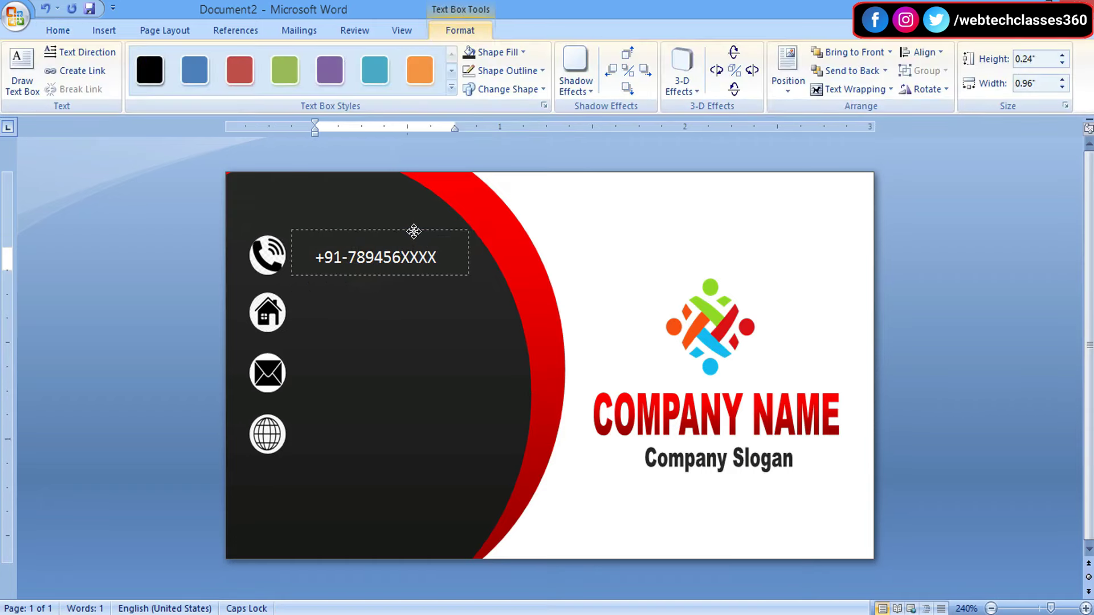
left_click(375, 295)
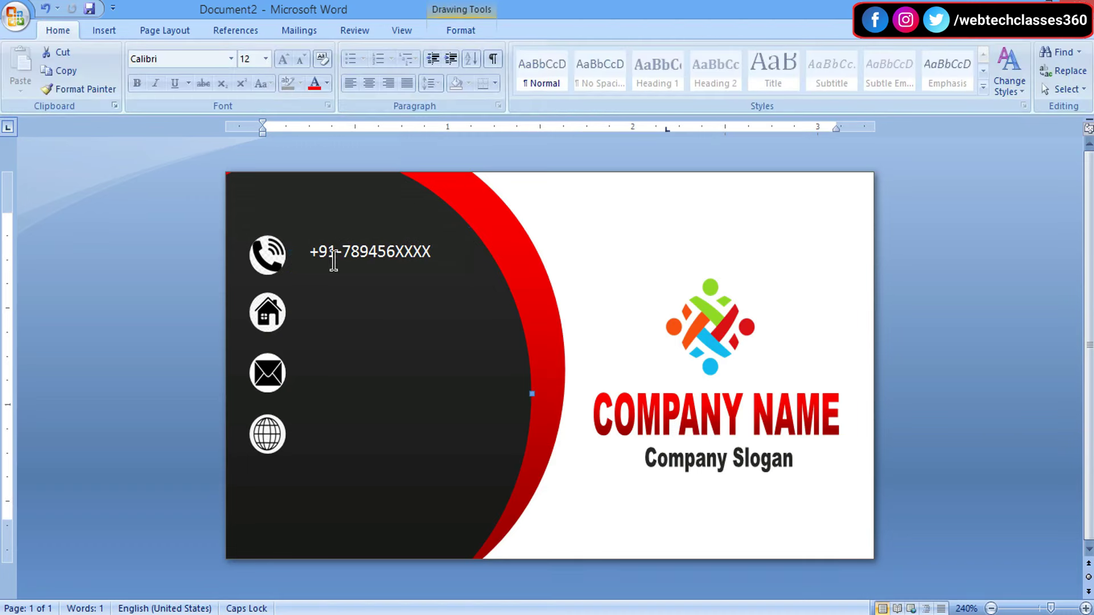
left_click(366, 234)
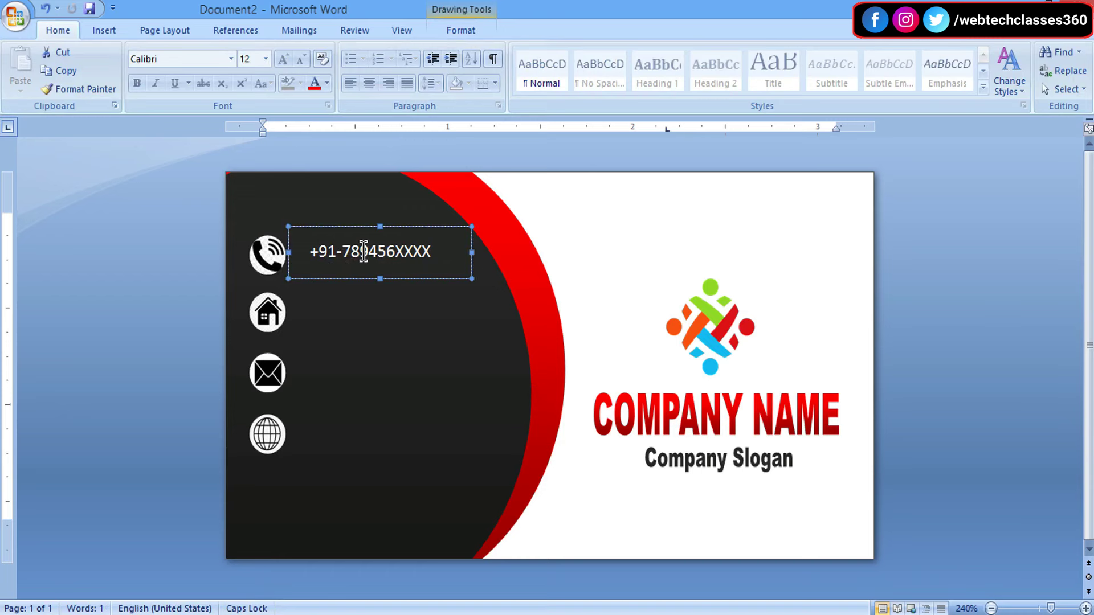
left_click_drag(366, 234, 360, 229)
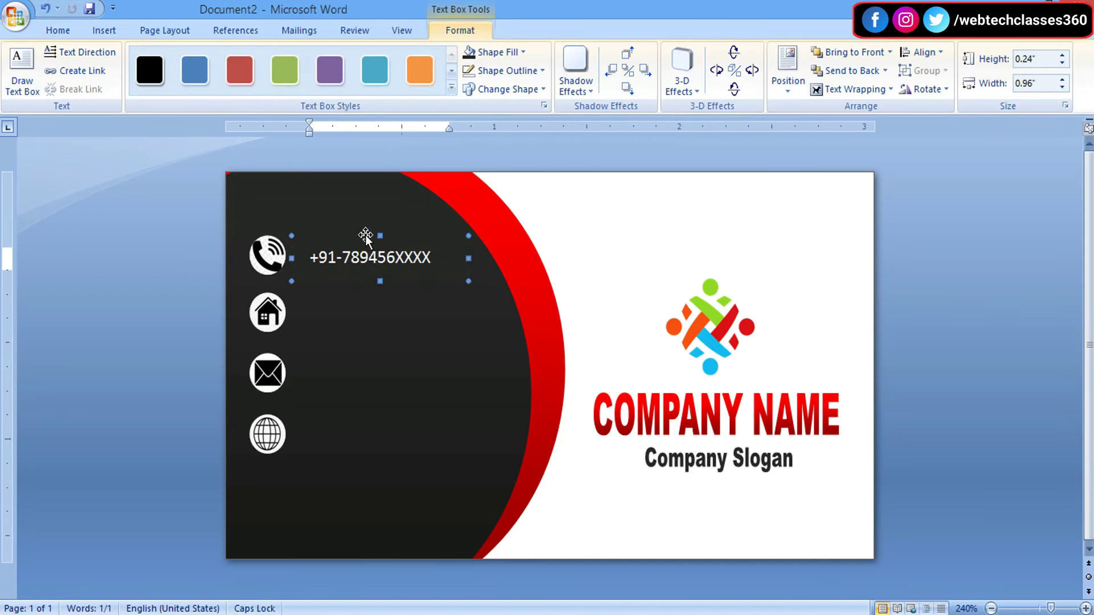
left_click(420, 313)
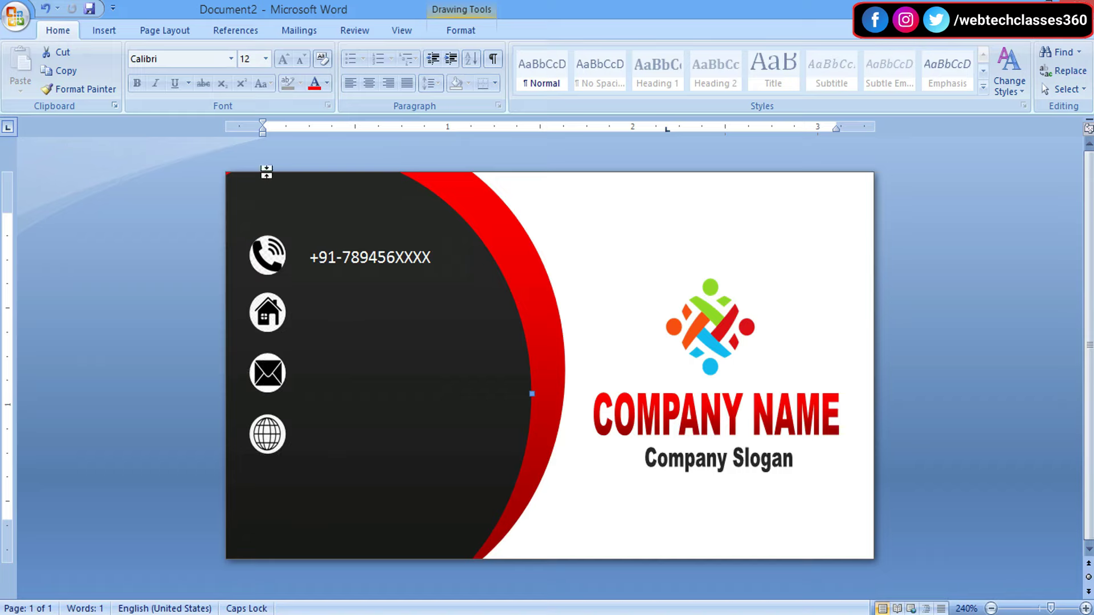
Draw a new text box beside the house icon.
left_click(103, 25)
left_click(242, 84)
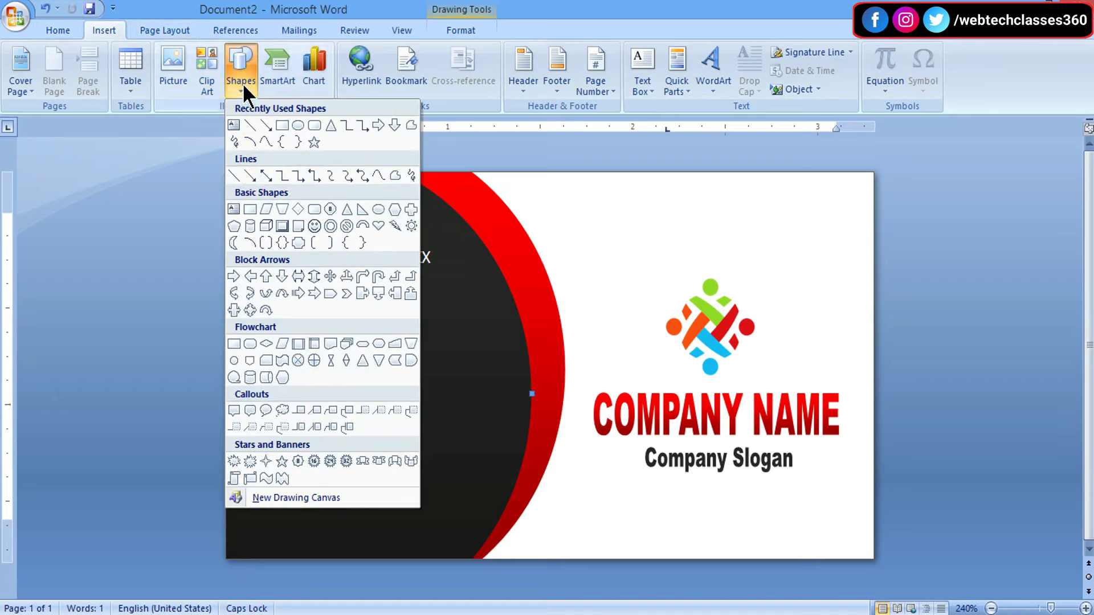
left_click(232, 209)
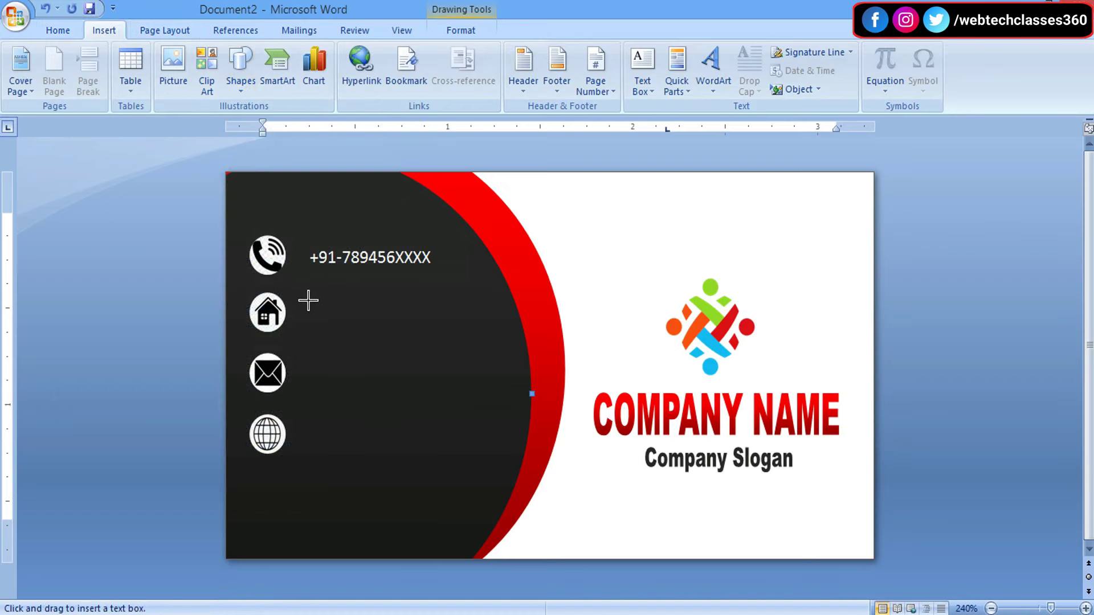
left_click_drag(297, 302, 504, 349)
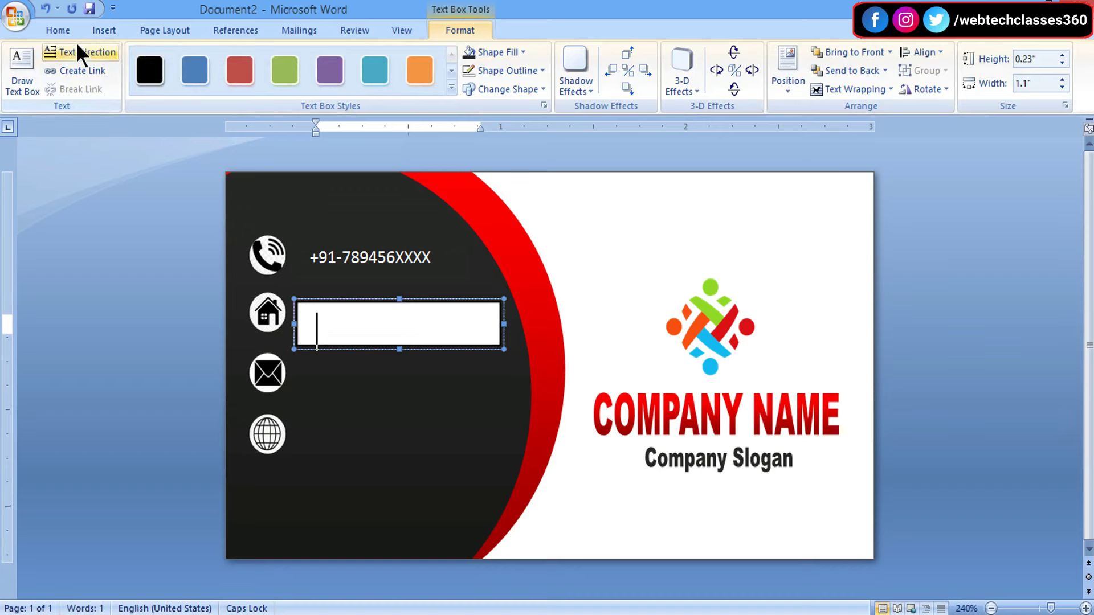
Shrink the font and type 'Your Address' in the new box.
left_click(59, 29)
left_click(307, 55)
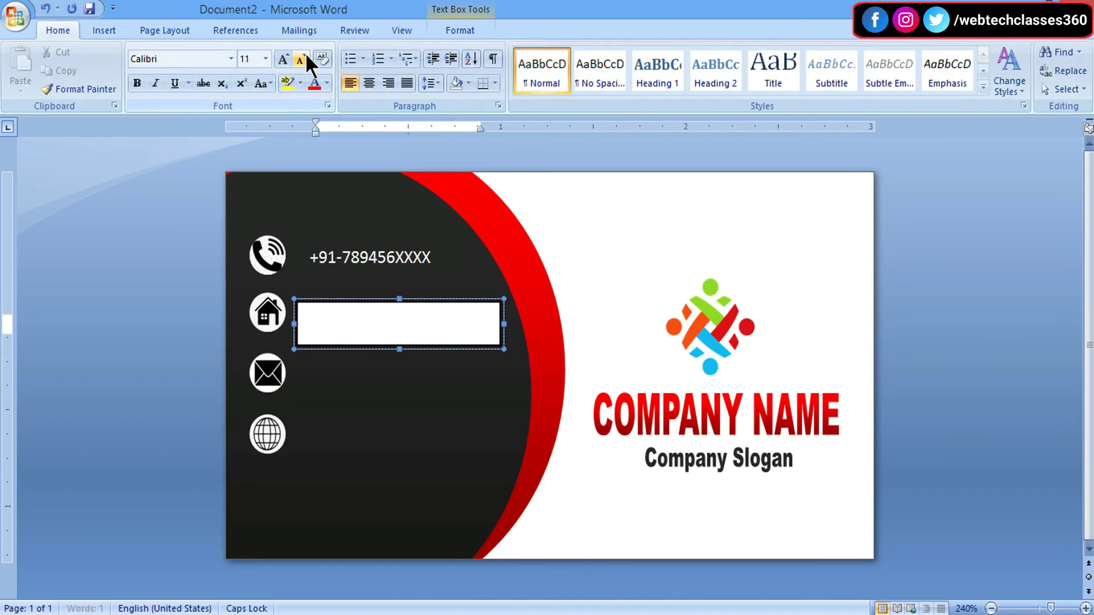
left_click(307, 56)
left_click(306, 55)
left_click(307, 56)
left_click(306, 56)
left_click(306, 56)
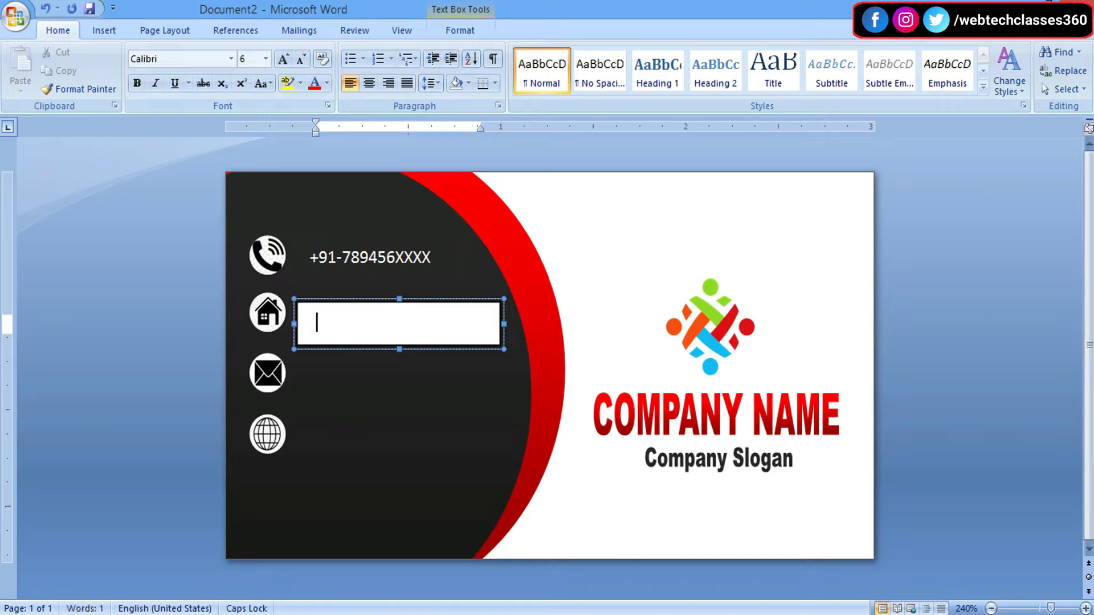
type("Y")
key("Caps_Lock")
type("our")
key("Caps_Lock")
key("Caps_Lock")
type("dd")
type("ress")
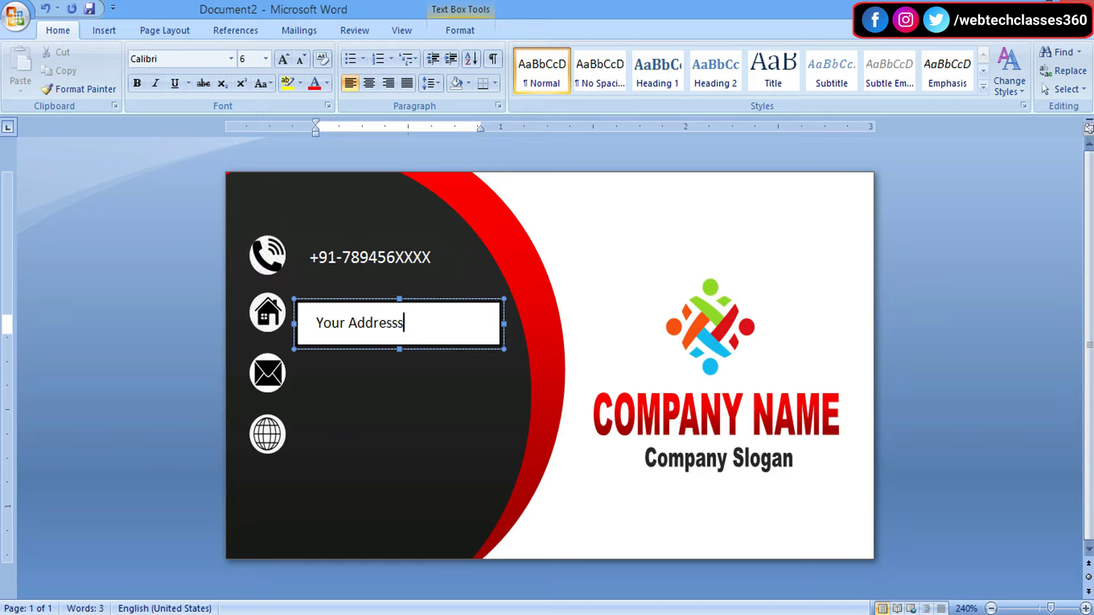
key("BackSpace")
Set the Your Address text to 8 pt.
left_click_drag(409, 322, 315, 330)
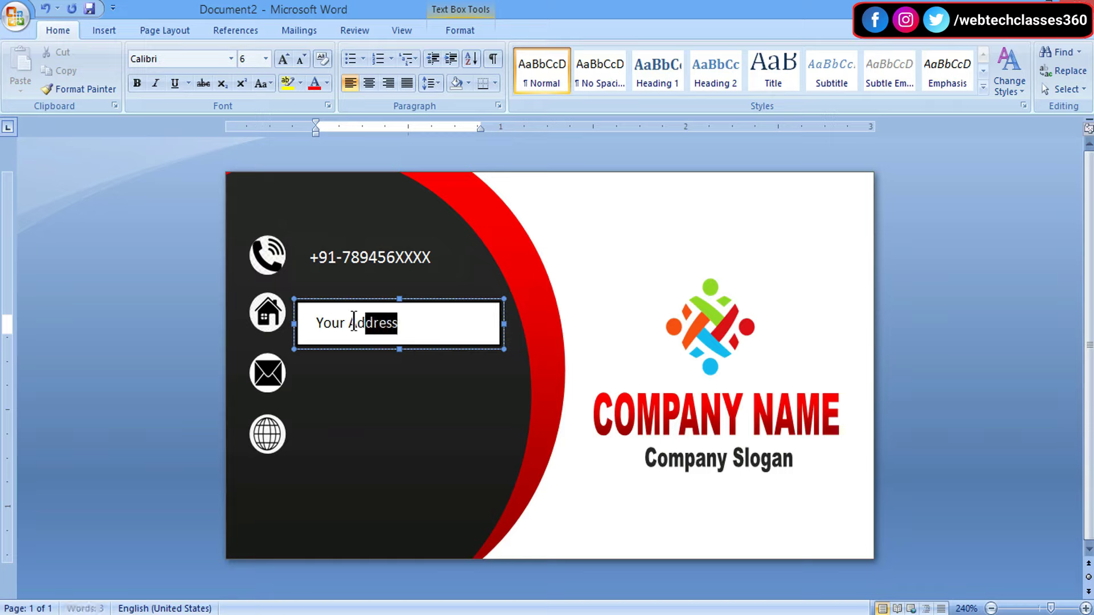
left_click(286, 57)
left_click(295, 57)
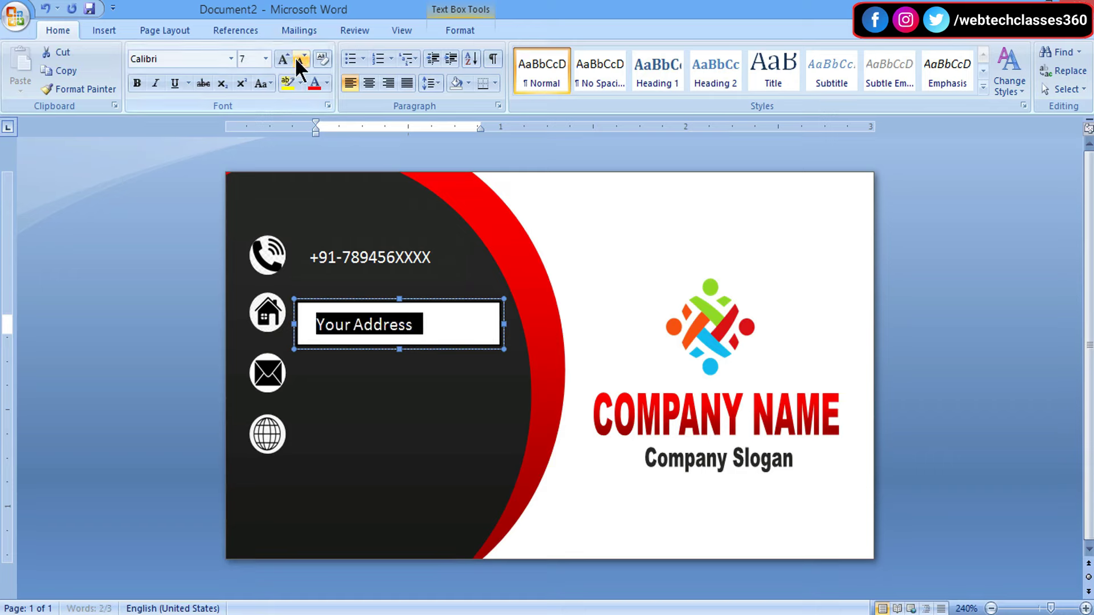
left_click(283, 53)
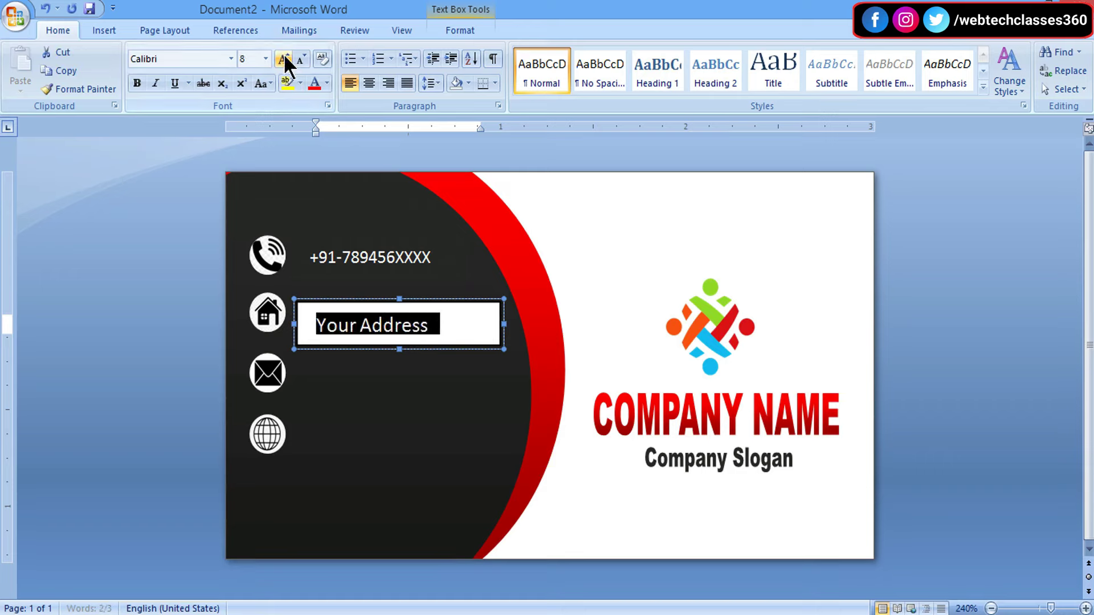
Fill the address box with dark grey and remove its outline.
left_click(449, 34)
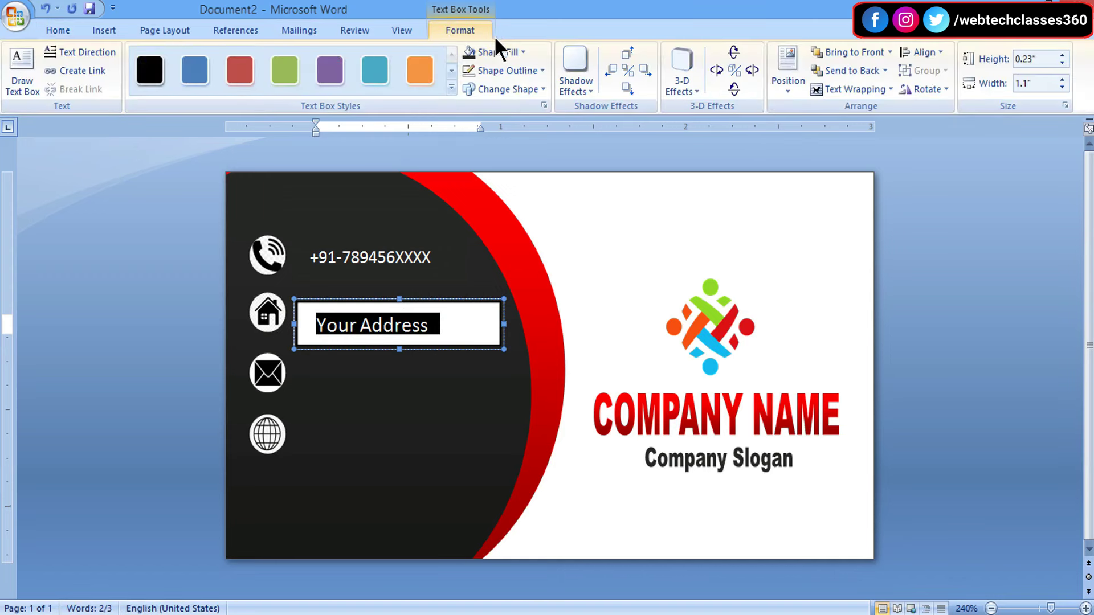
left_click(518, 53)
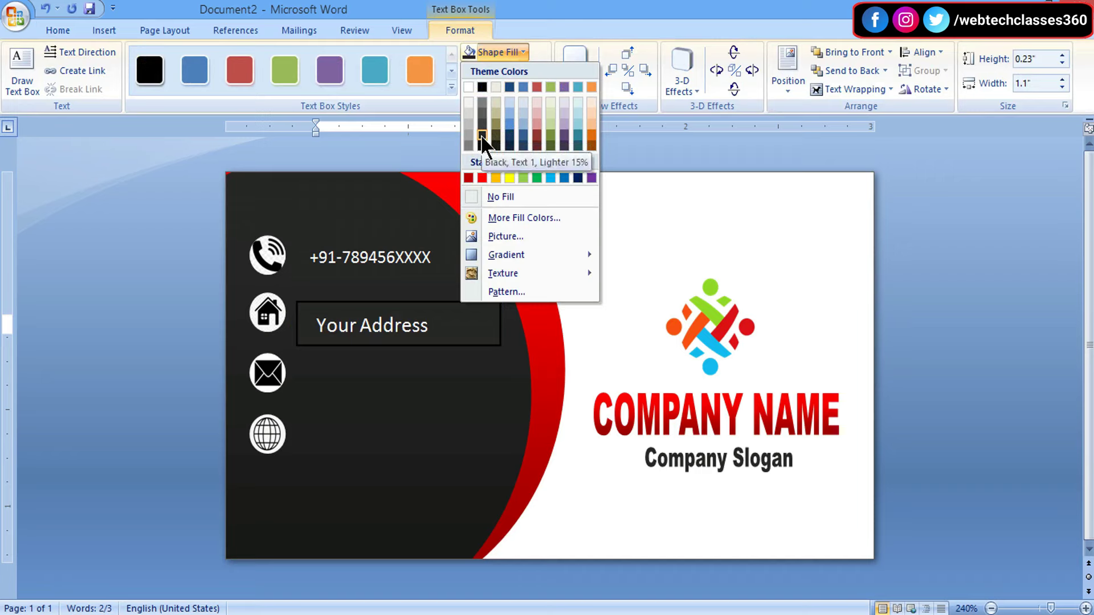
left_click(482, 137)
left_click(528, 72)
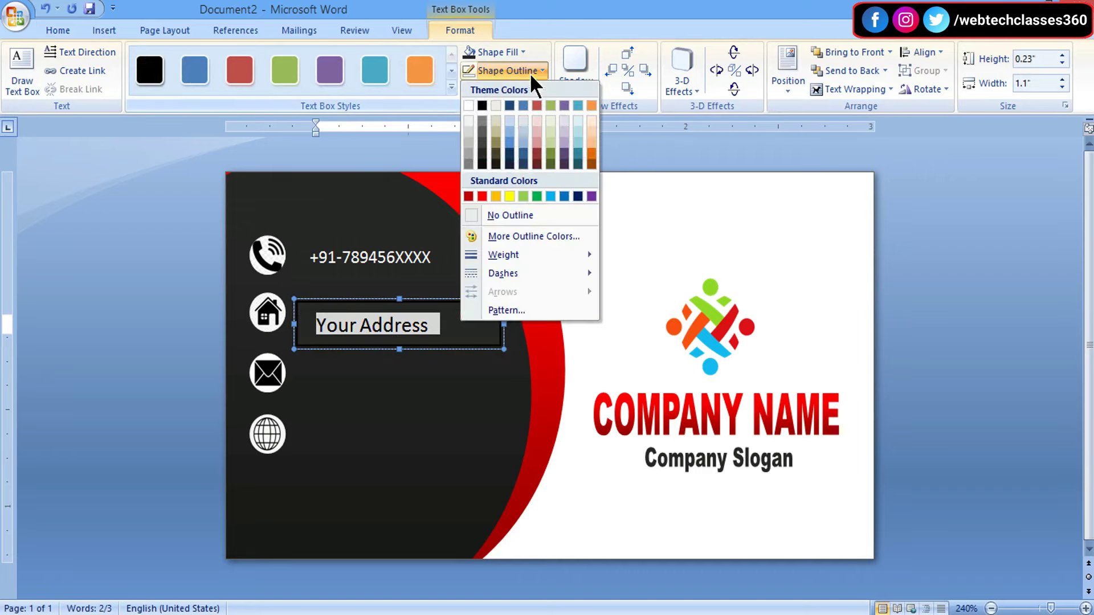
left_click(505, 216)
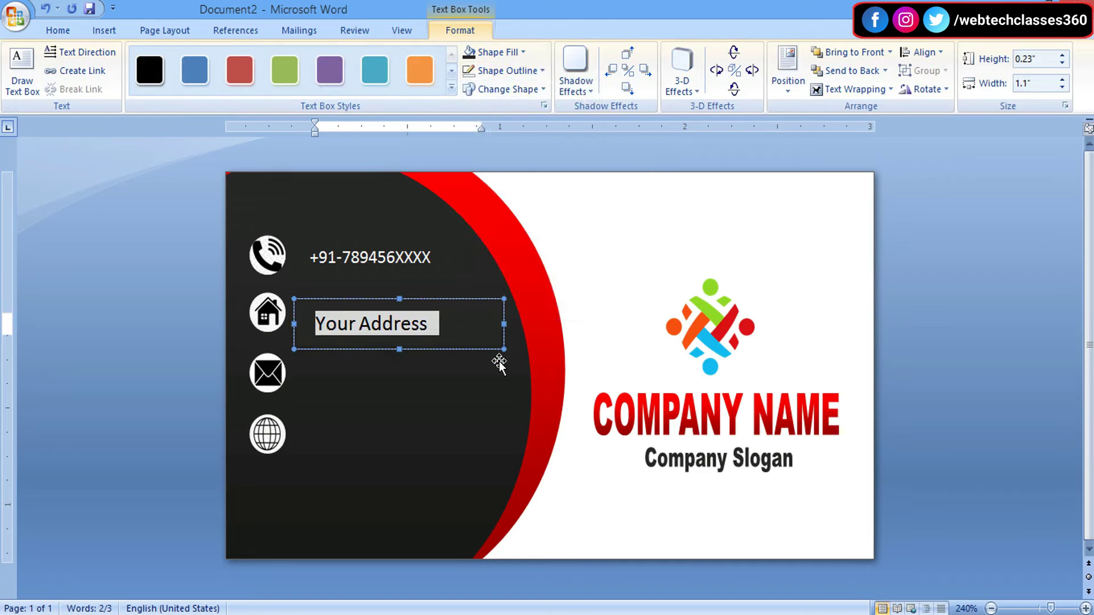
left_click(487, 388)
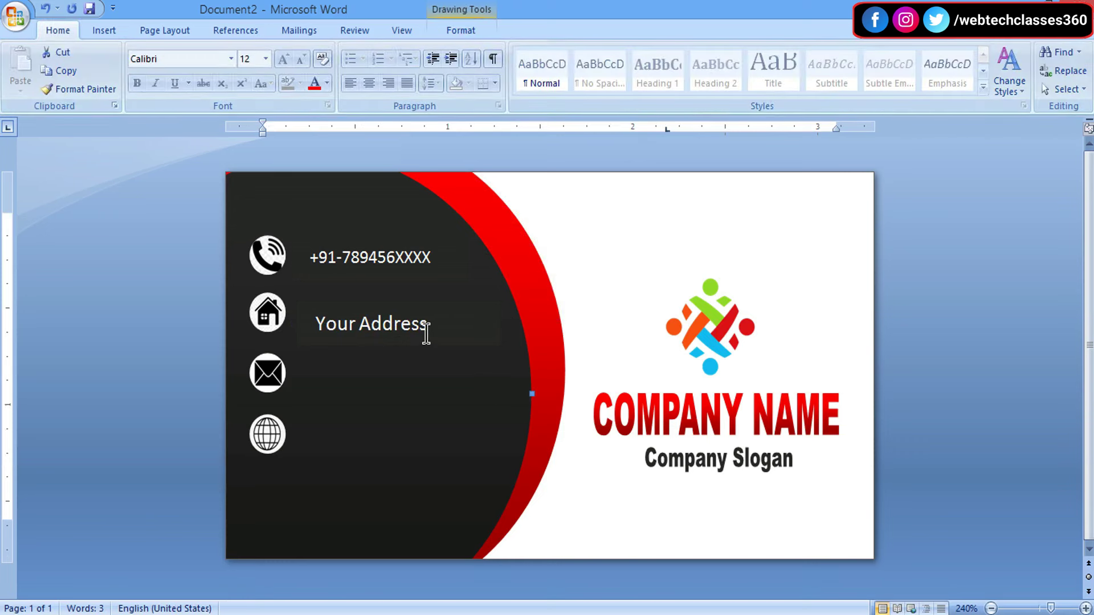
Move the address box up level with the house icon.
left_click(426, 335)
double_click(420, 317)
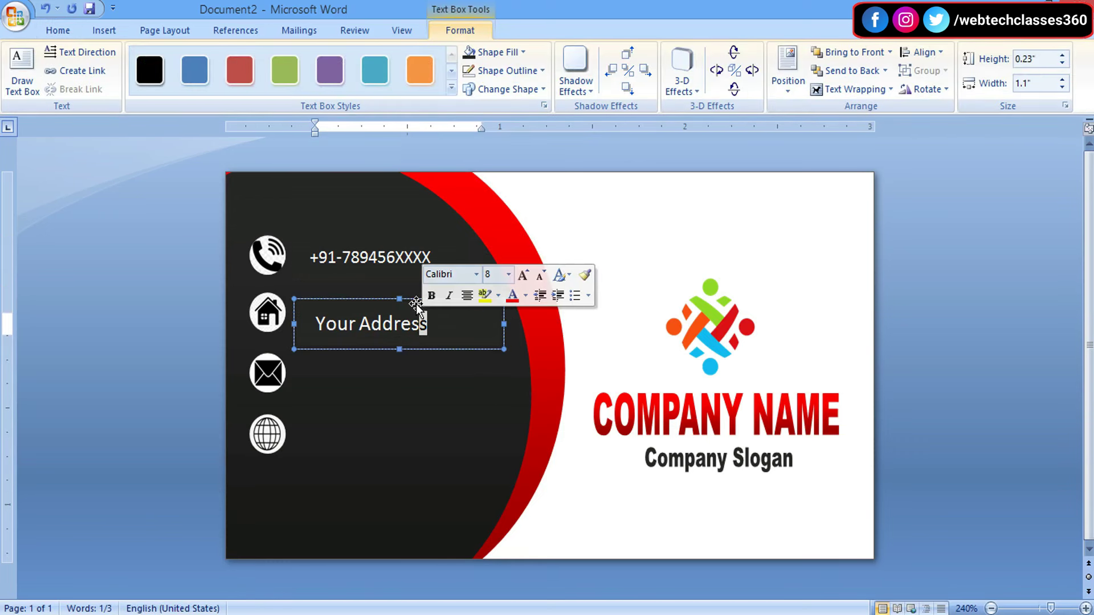
left_click(415, 297)
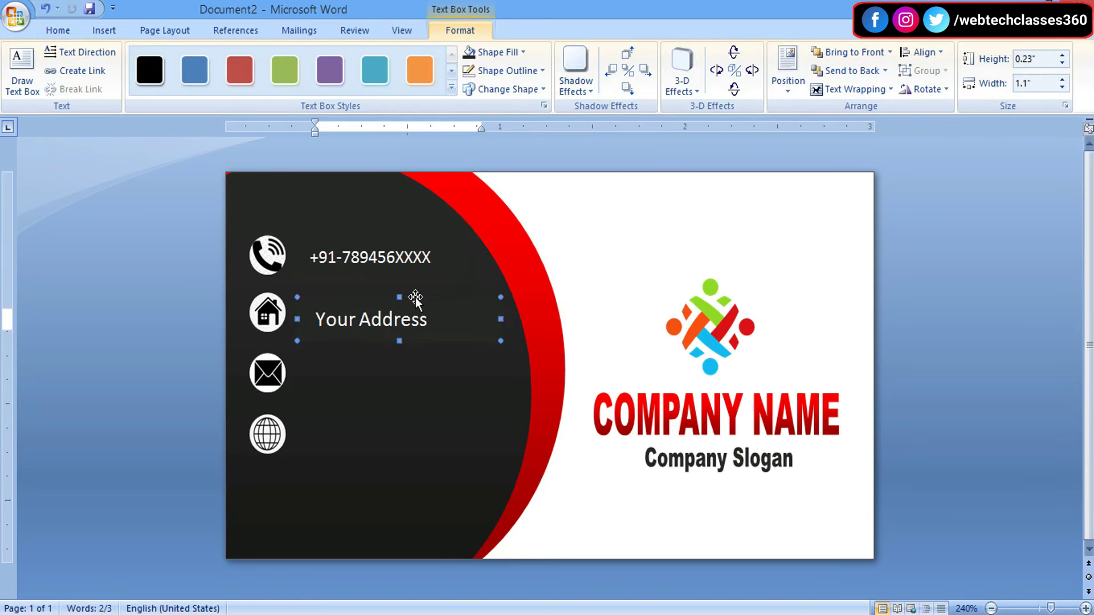
left_click(450, 318)
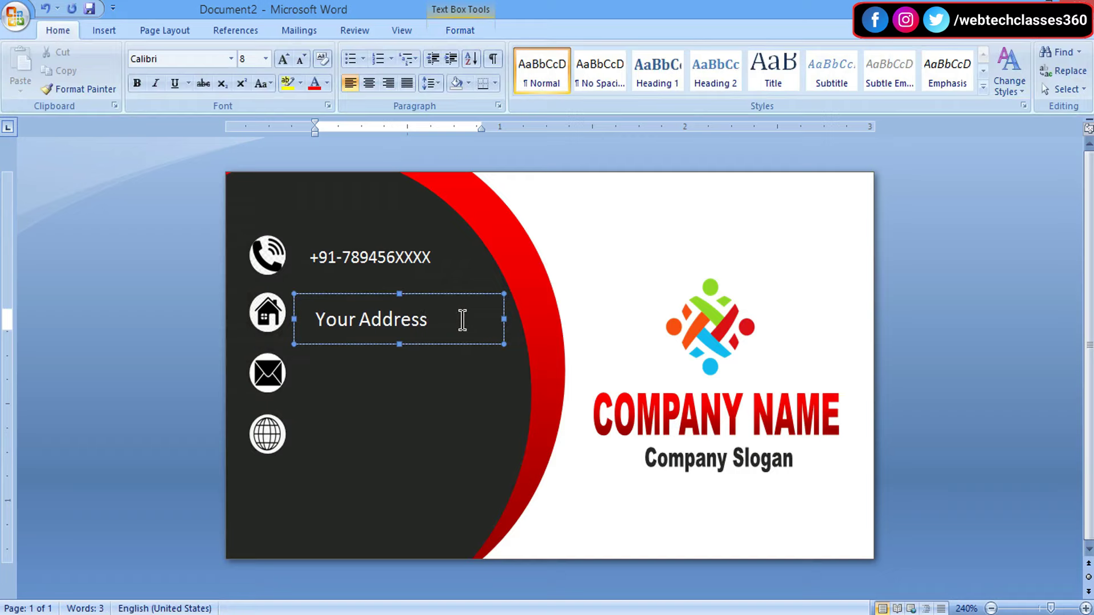
left_click_drag(417, 296, 413, 293)
left_click(413, 296)
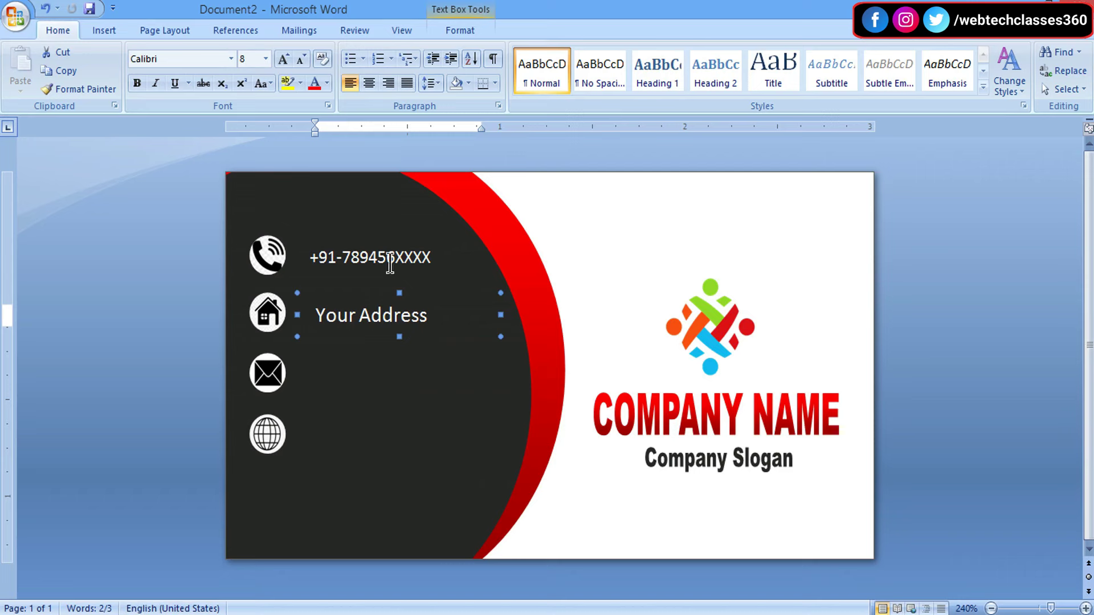
Draw a new text box beside the envelope icon.
left_click(116, 28)
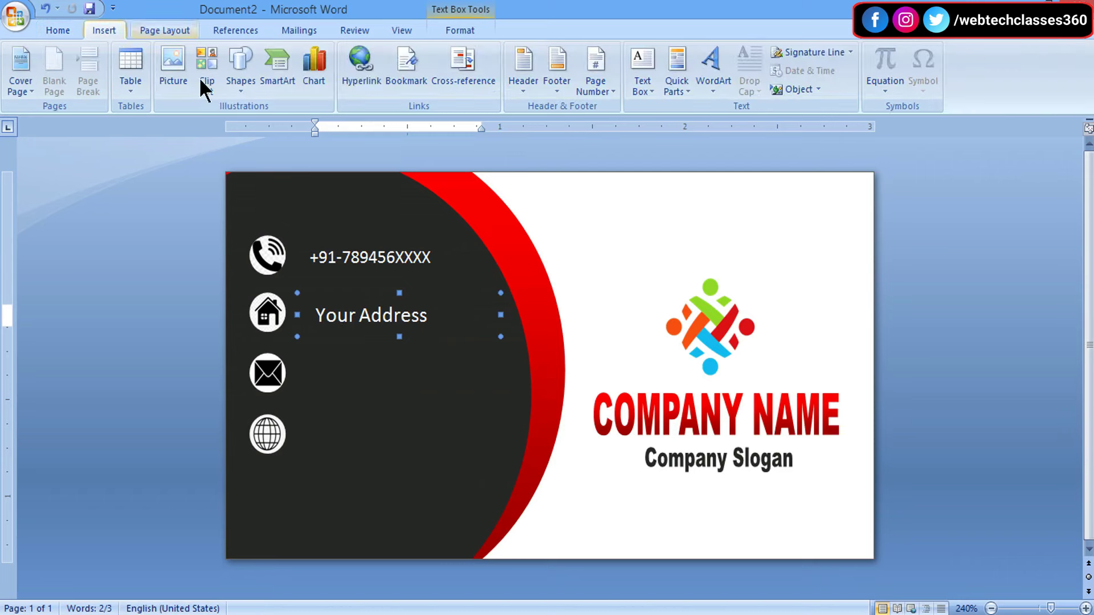
left_click(242, 74)
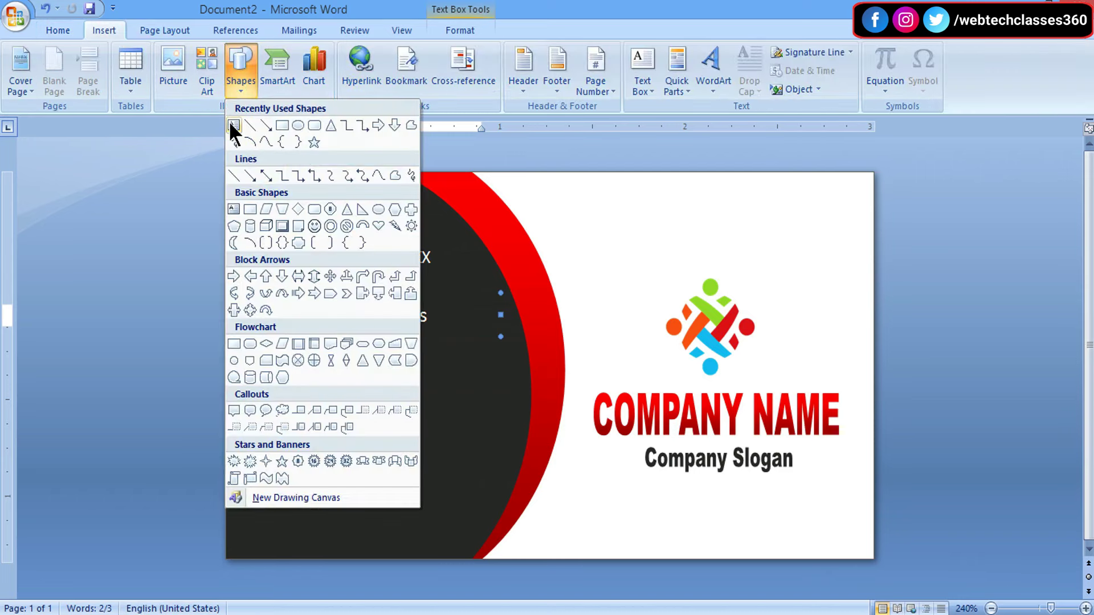
left_click(233, 125)
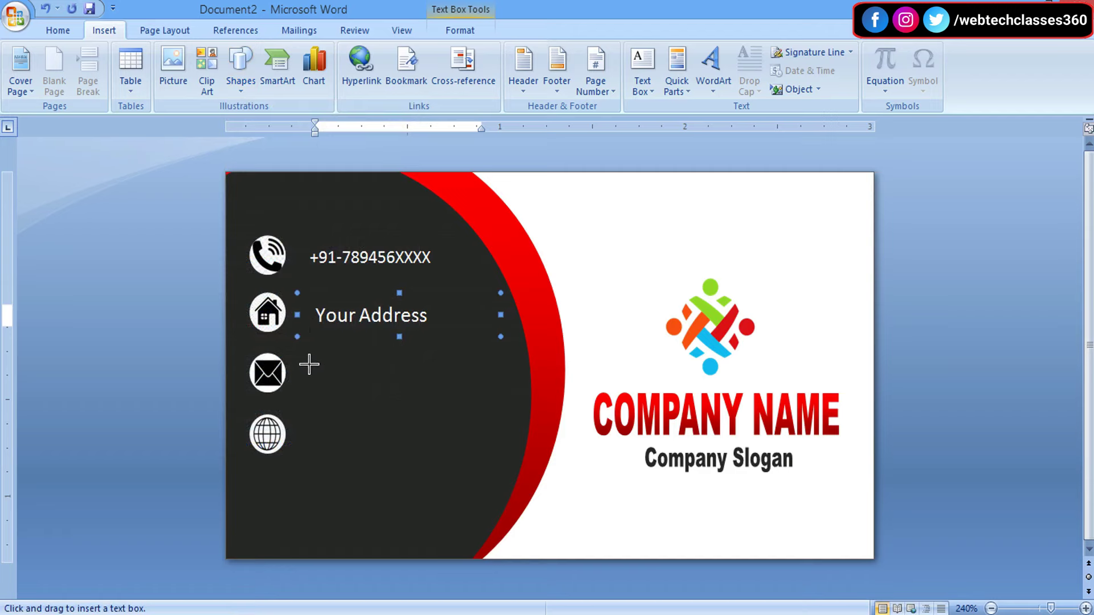
left_click_drag(297, 363, 515, 398)
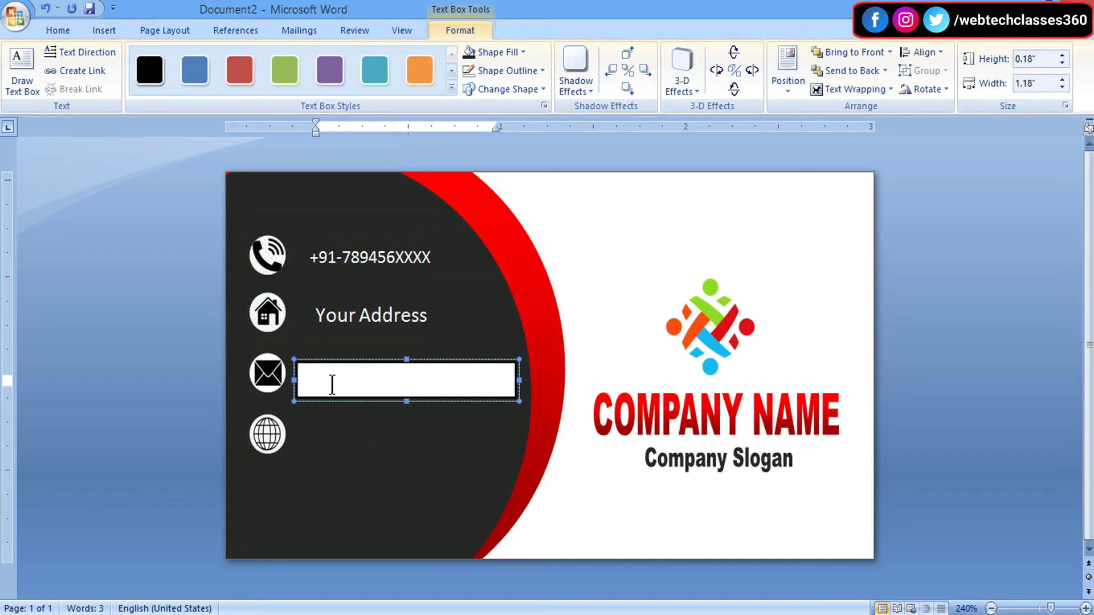
Type the placeholder email address at size 5, enlarge the box, then grow the text to 8 pt.
left_click(51, 28)
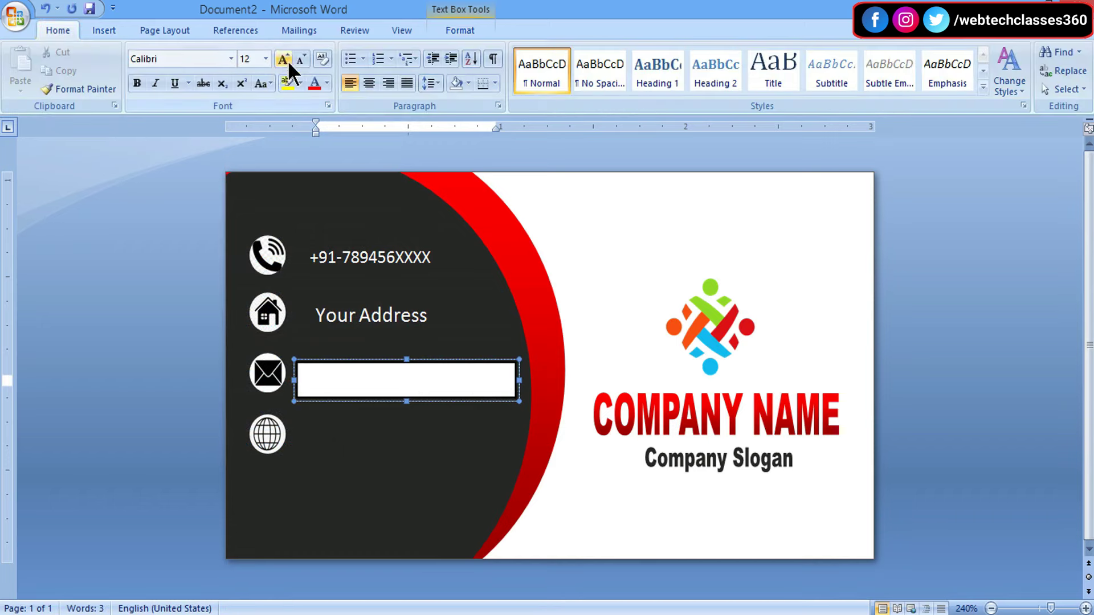
left_click(299, 59)
left_click(299, 58)
left_click(300, 59)
left_click(299, 59)
left_click(300, 59)
left_click(300, 58)
left_click(303, 59)
type("info")
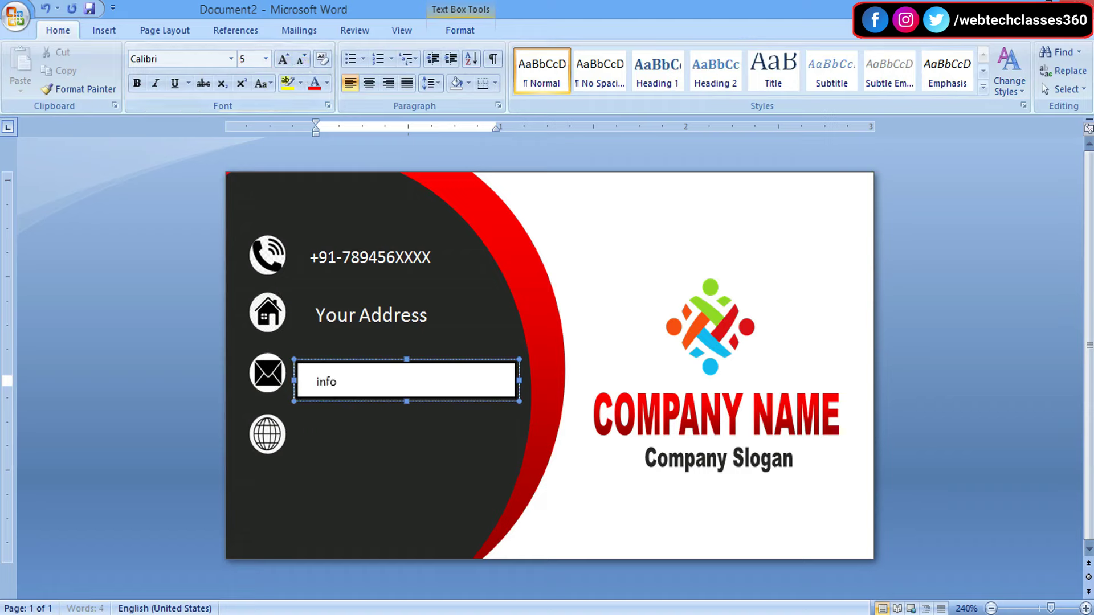
type("@")
type("gmail")
type(".com")
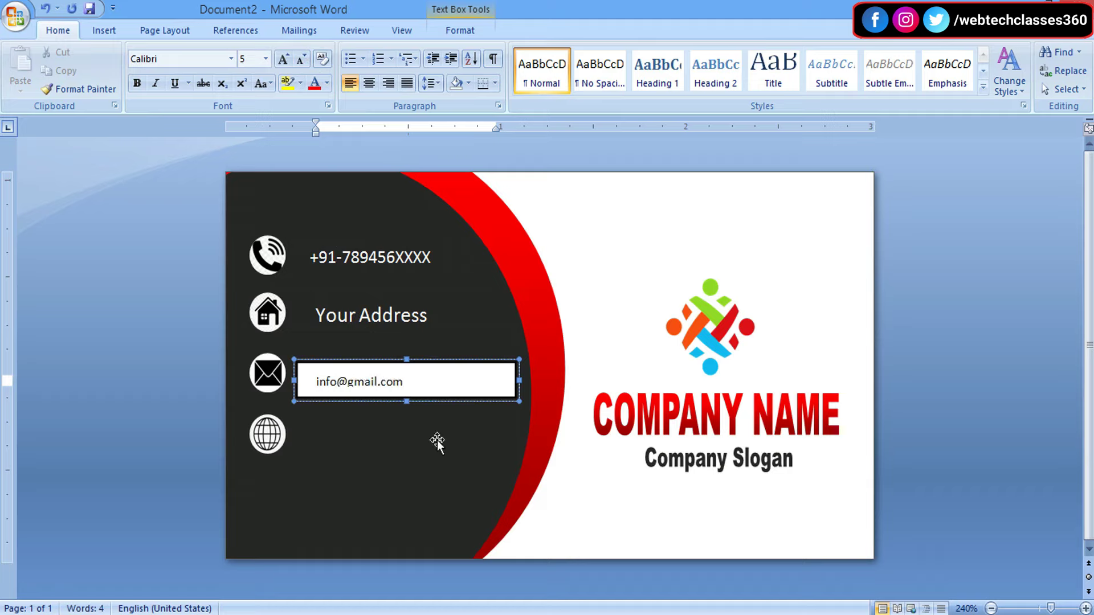
left_click(407, 353)
left_click_drag(406, 348, 316, 374)
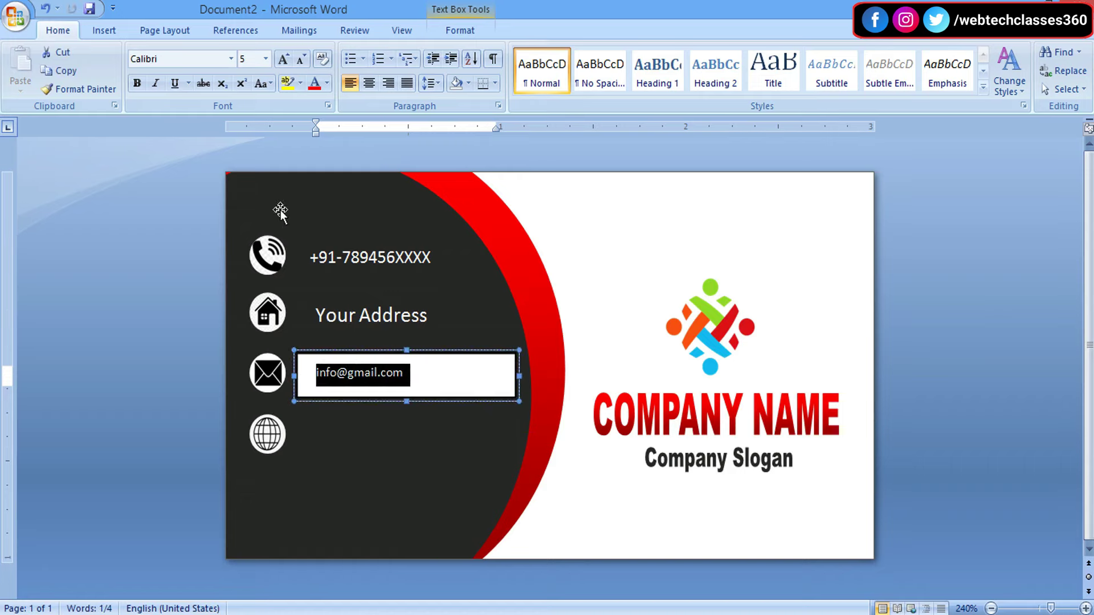
left_click(285, 60)
left_click(285, 60)
left_click(285, 61)
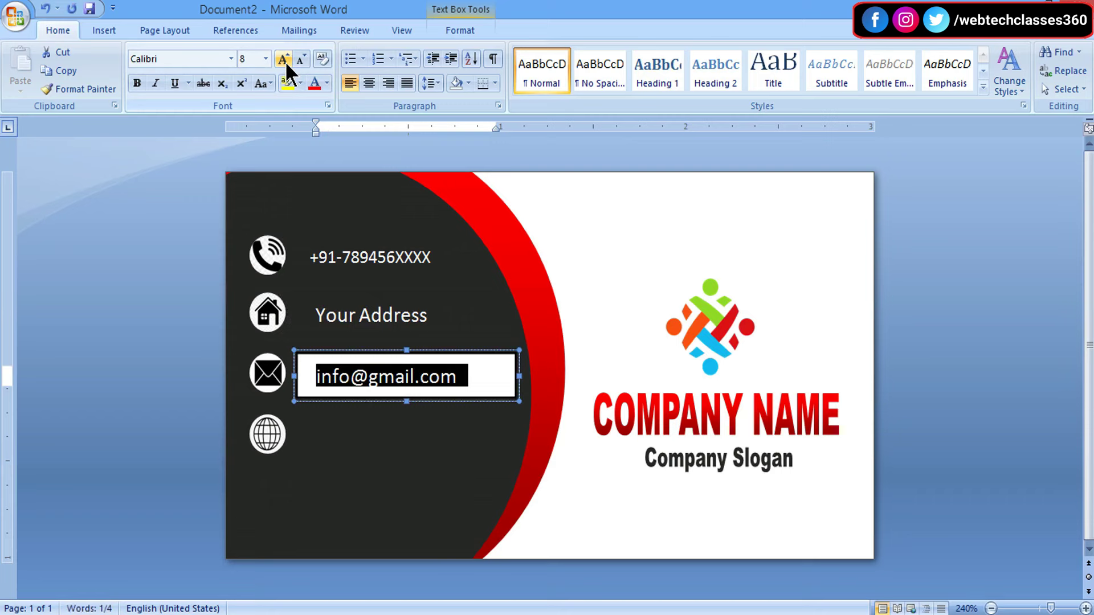
Give the email box a dark fill and no outline.
left_click(460, 29)
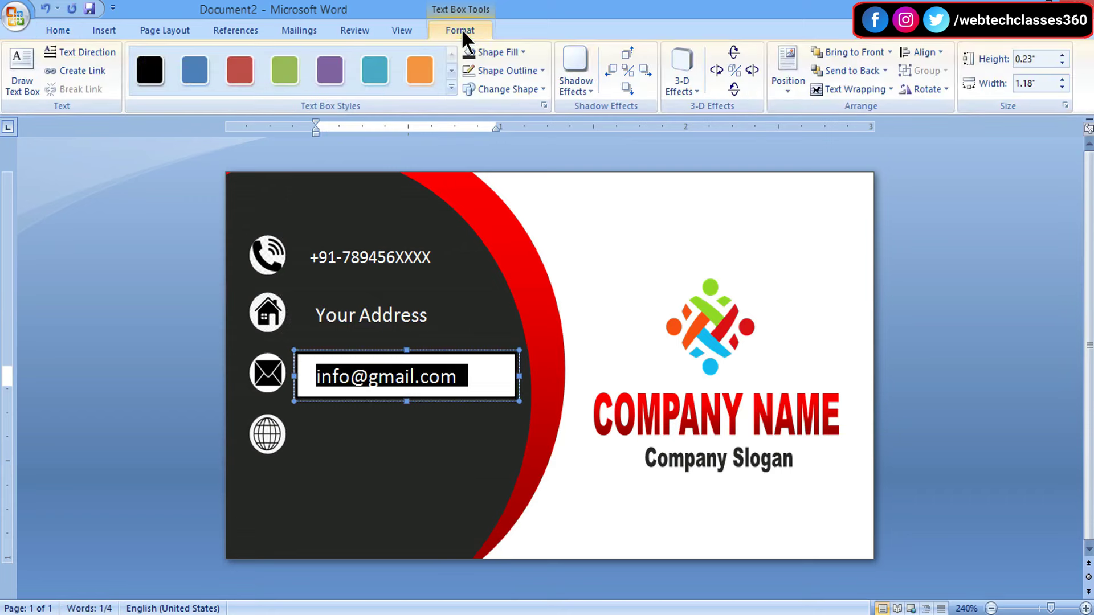
left_click(480, 52)
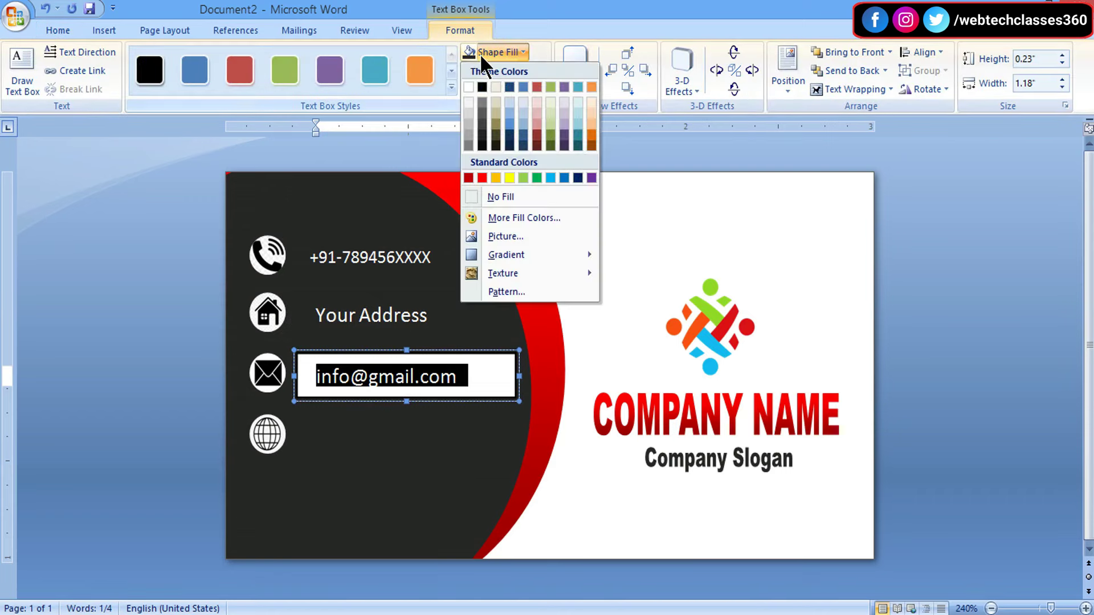
left_click(483, 136)
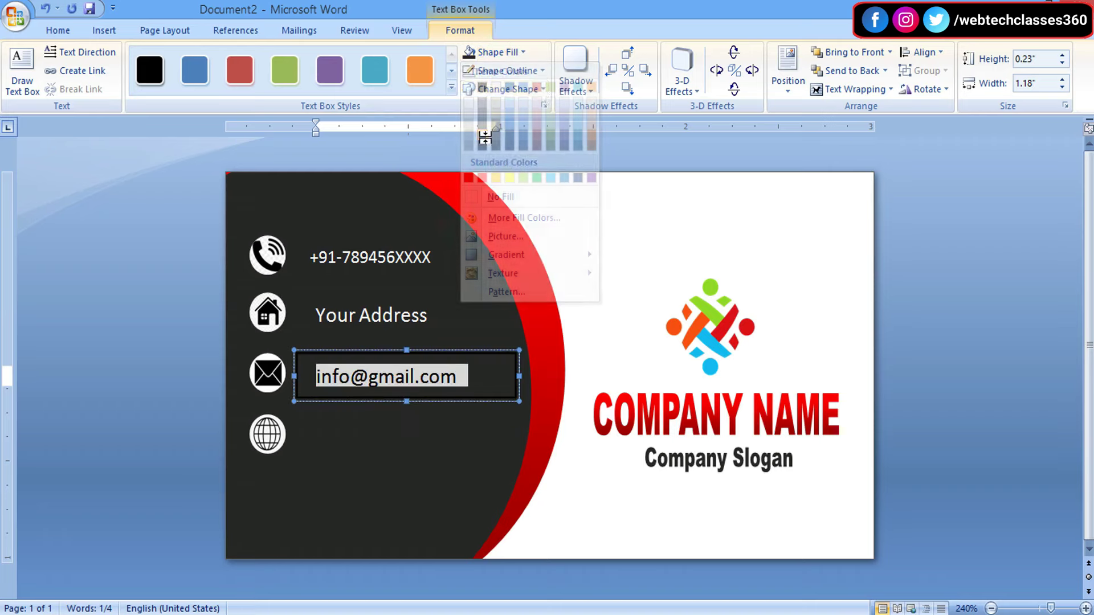
left_click(528, 67)
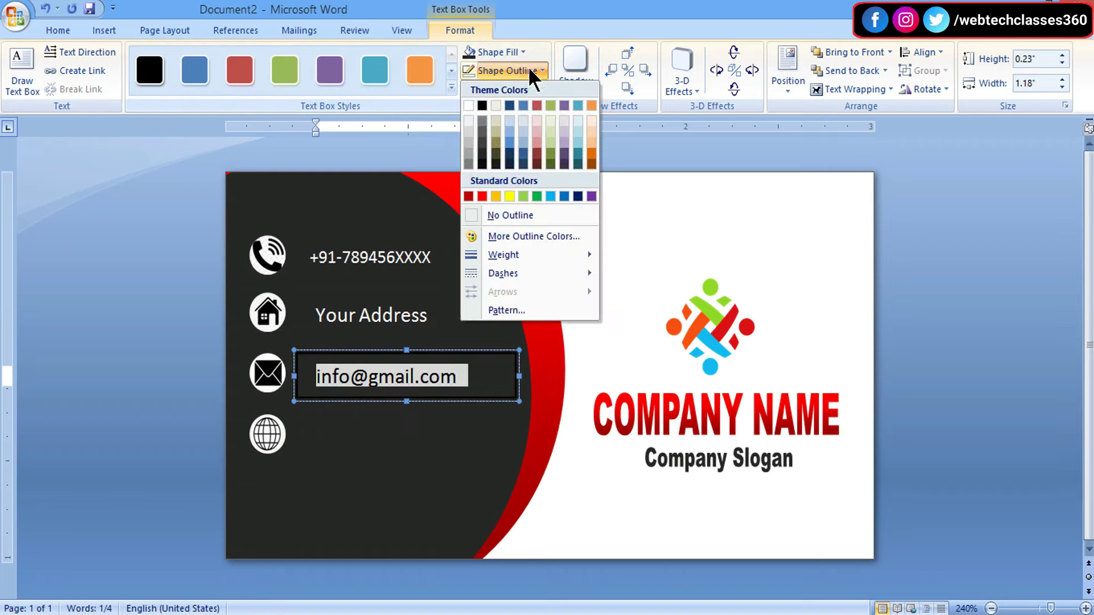
left_click(511, 215)
left_click(395, 452)
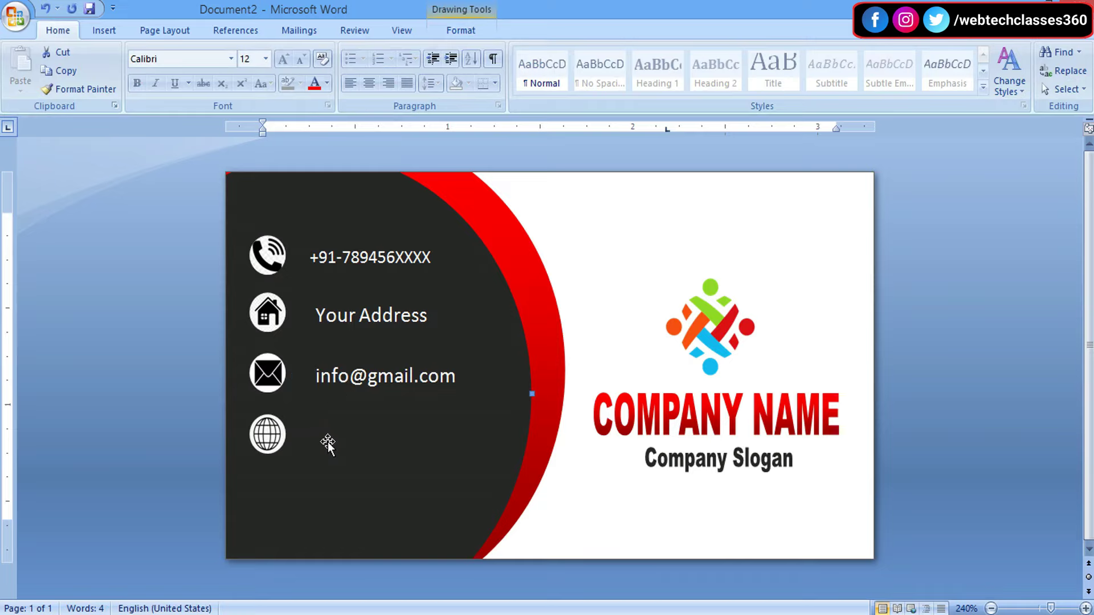
type("www.info.com")
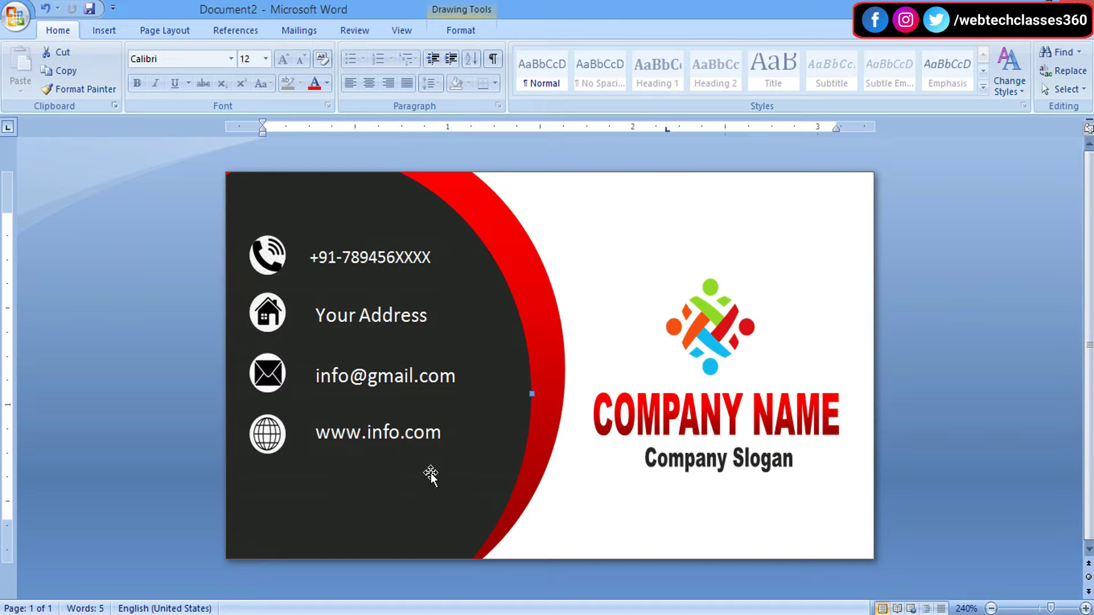
key("Right")
key("Up")
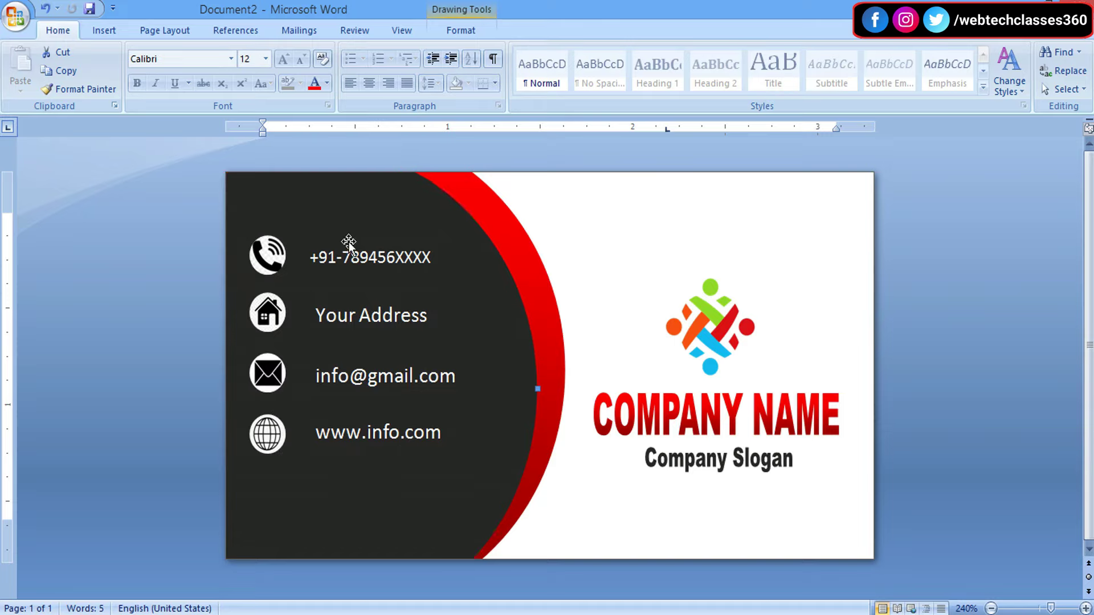
left_click(267, 262)
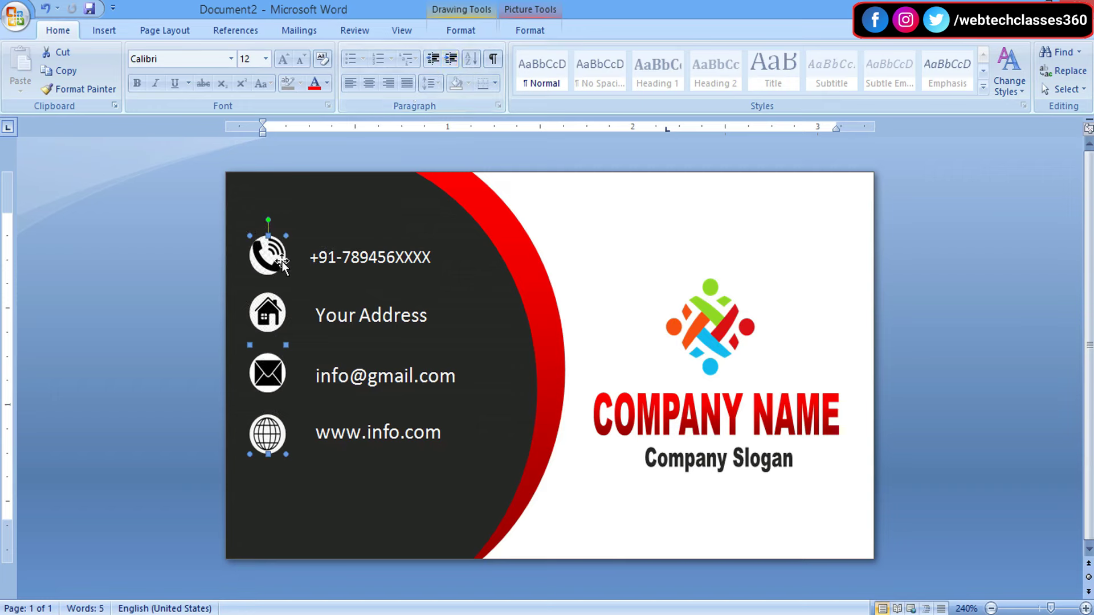
Give the selected contact icons a red outline.
left_click(456, 36)
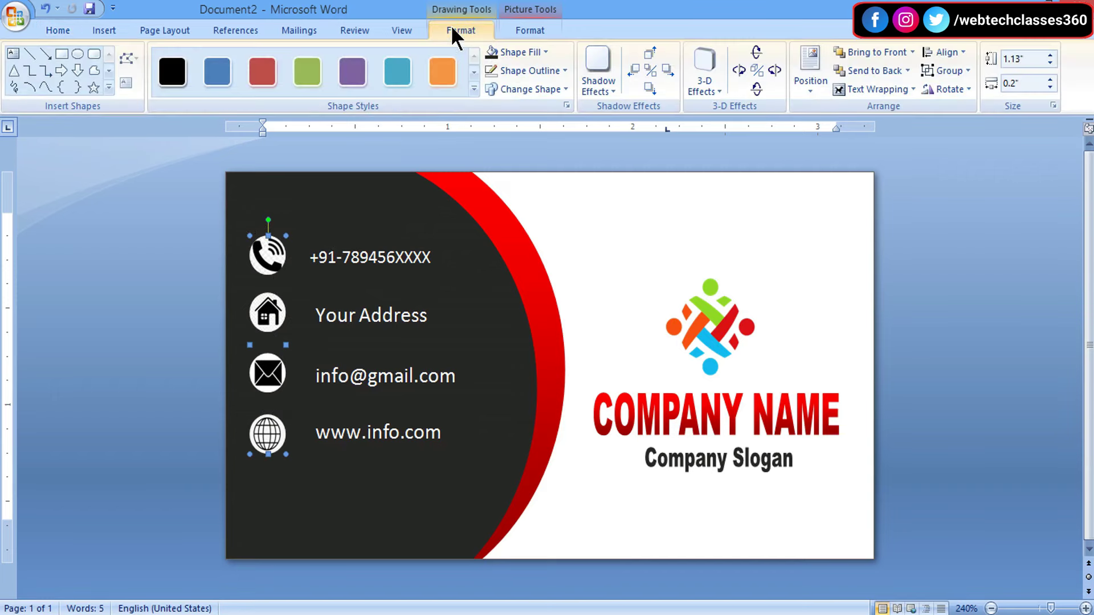
left_click(528, 75)
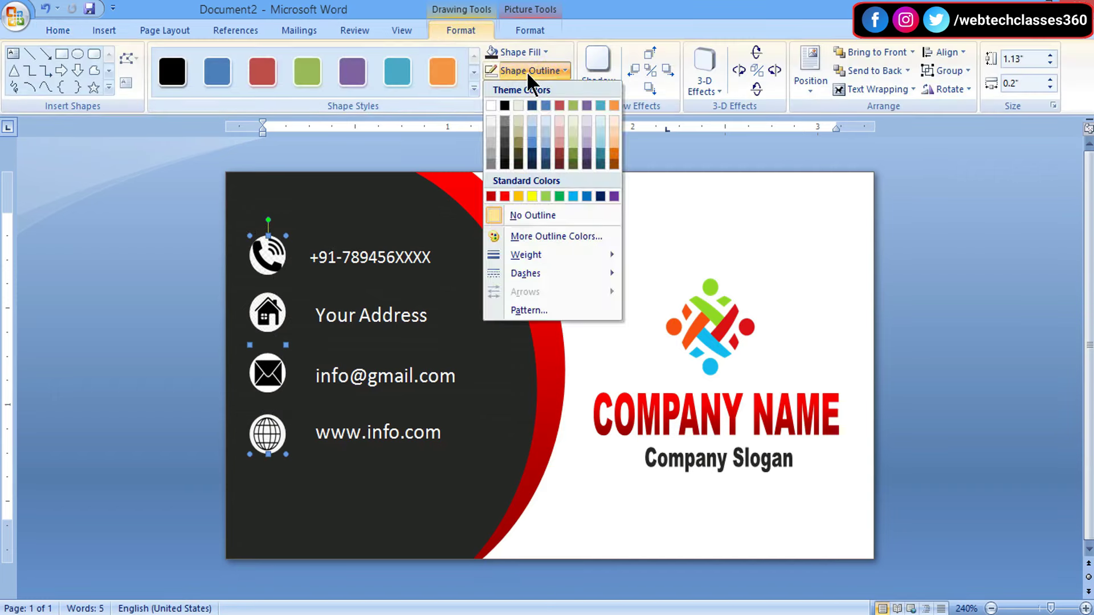
left_click(504, 196)
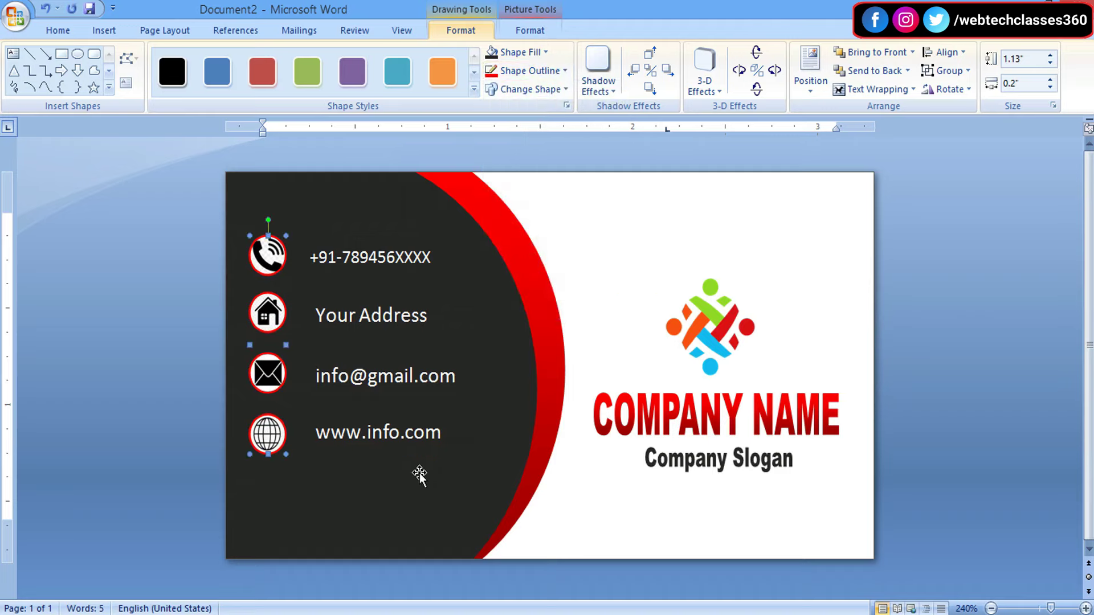
left_click(422, 375)
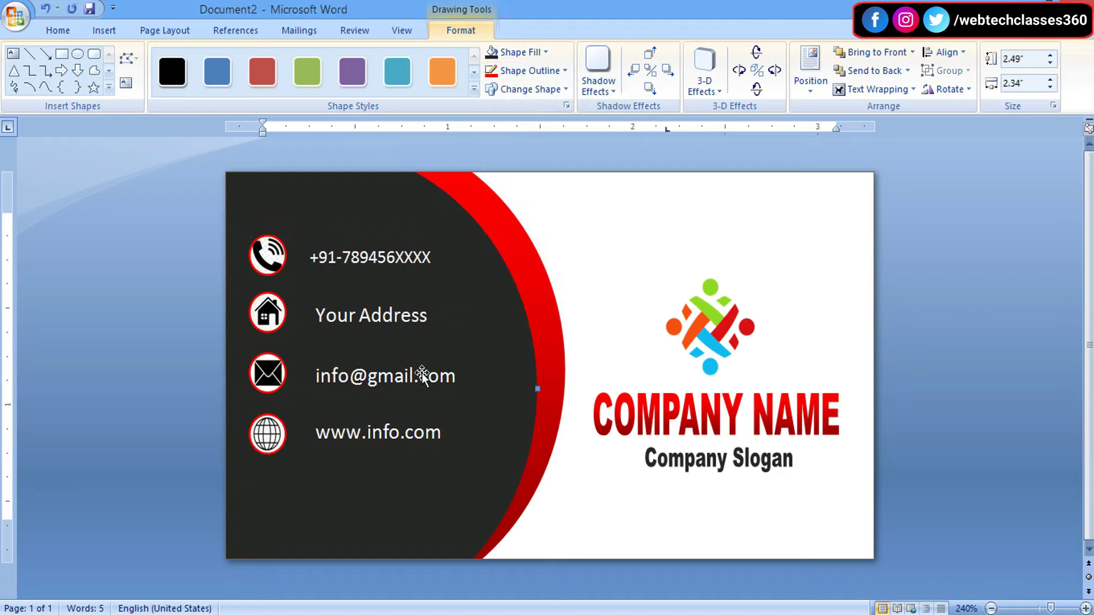
Drag the four-icon group slightly lower to line up with the text.
left_click(273, 264)
left_click_drag(274, 263, 273, 281)
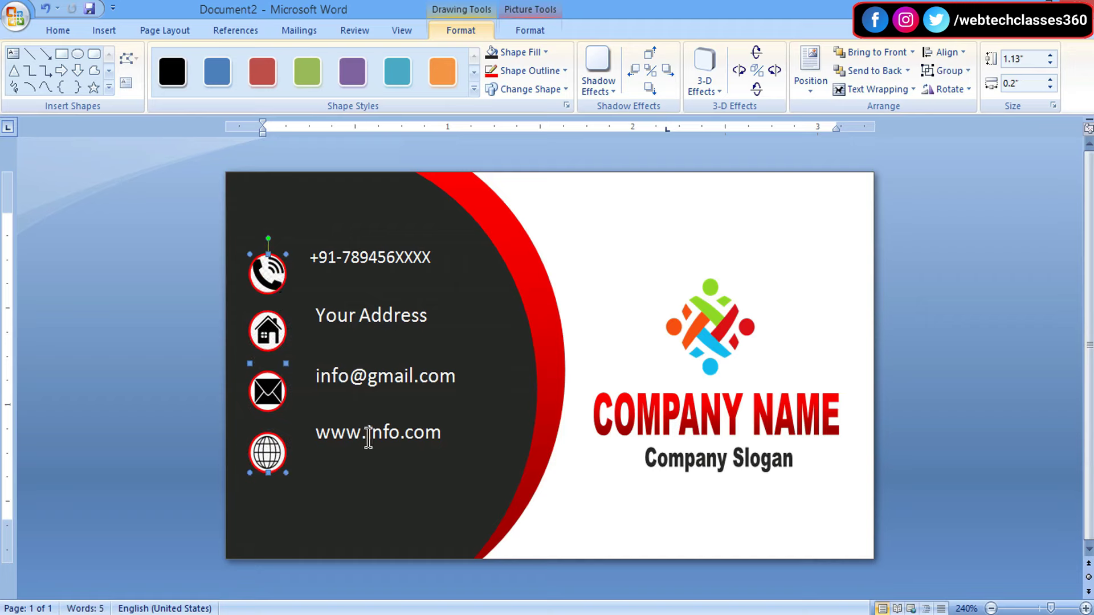
left_click(368, 437)
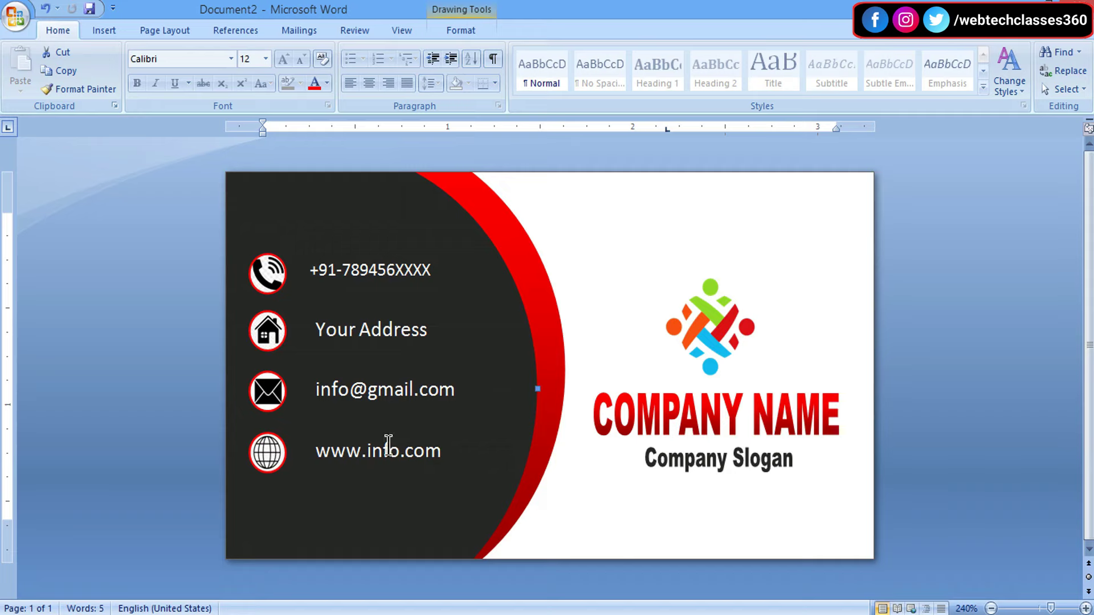
left_click(409, 326)
left_click_drag(435, 327, 313, 332)
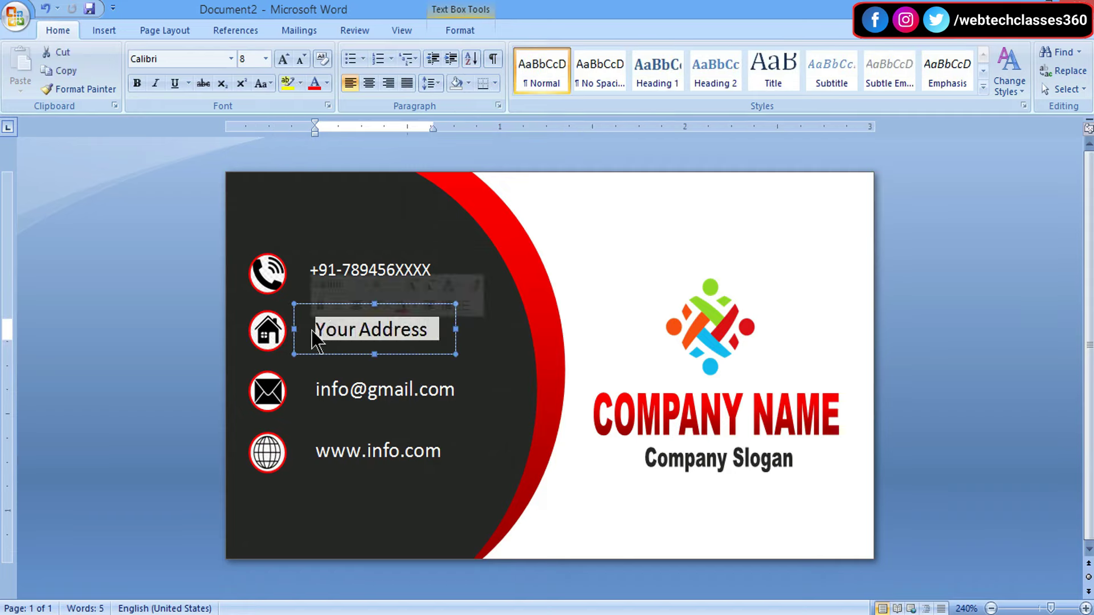
left_click(231, 59)
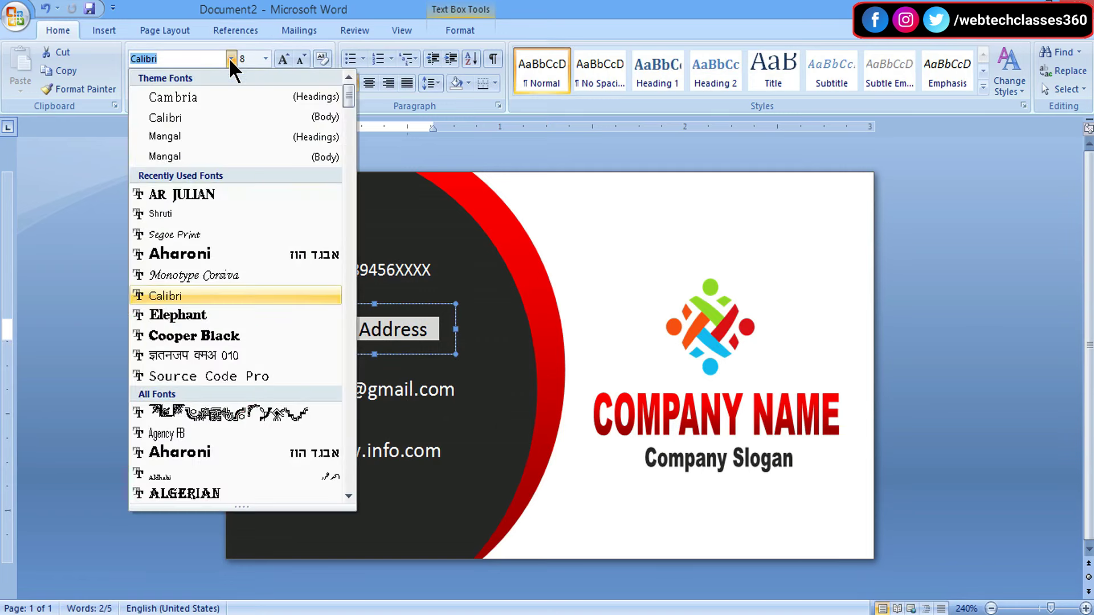
left_click(185, 194)
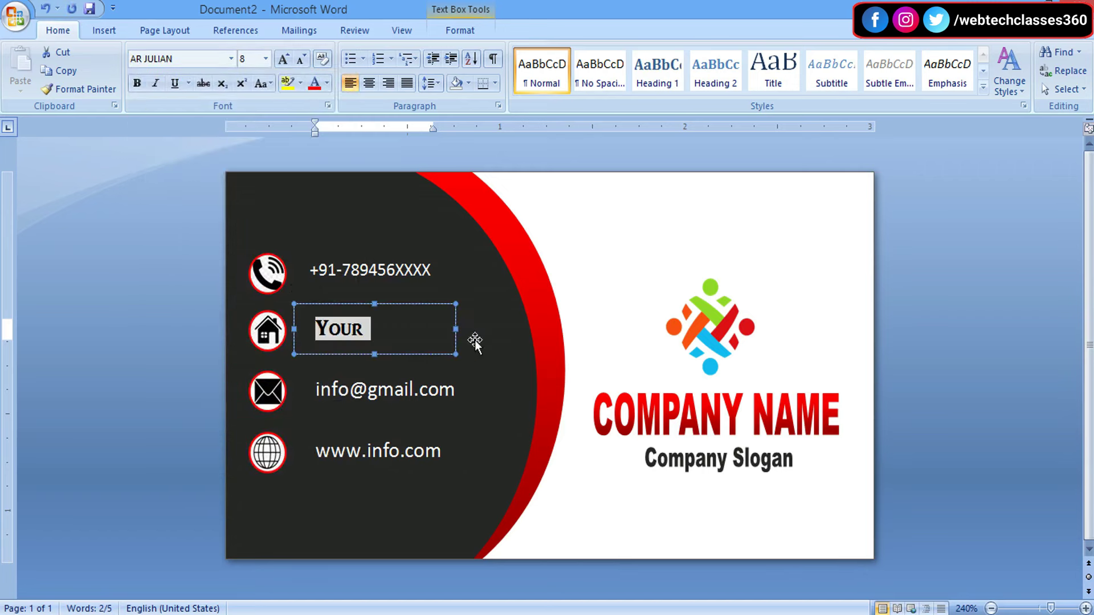
left_click(464, 331)
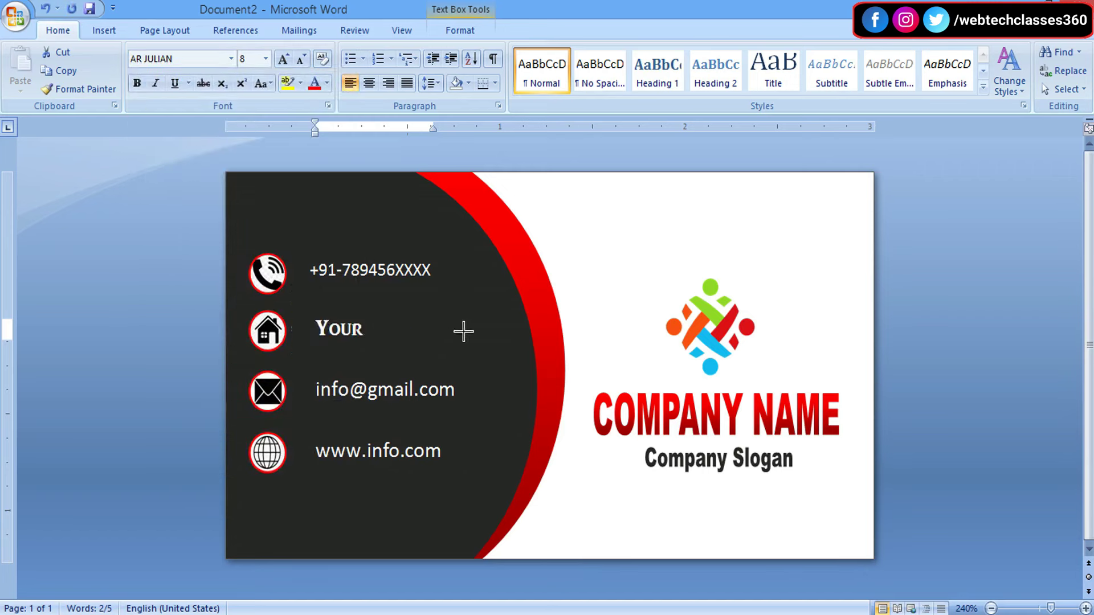
left_click(492, 330)
type("Address")
left_click(483, 374)
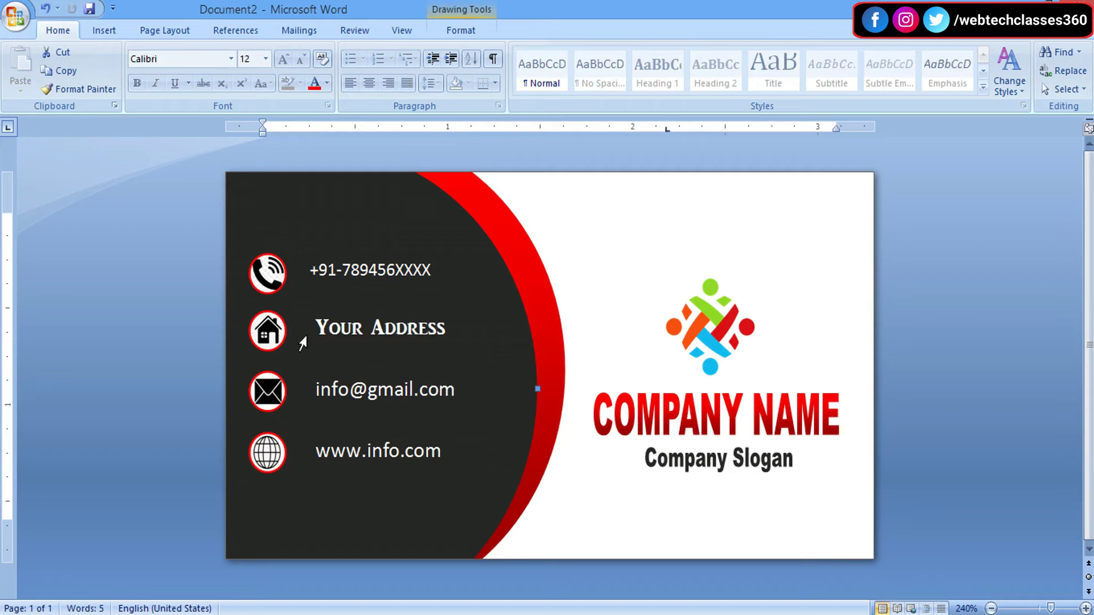
left_click(46, 8)
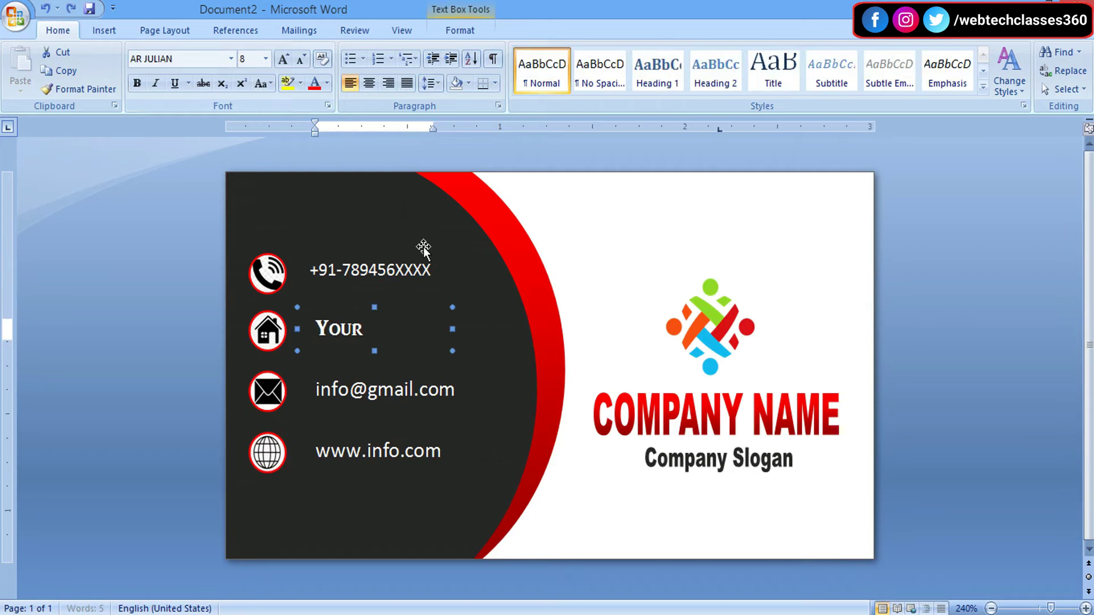
left_click(45, 8)
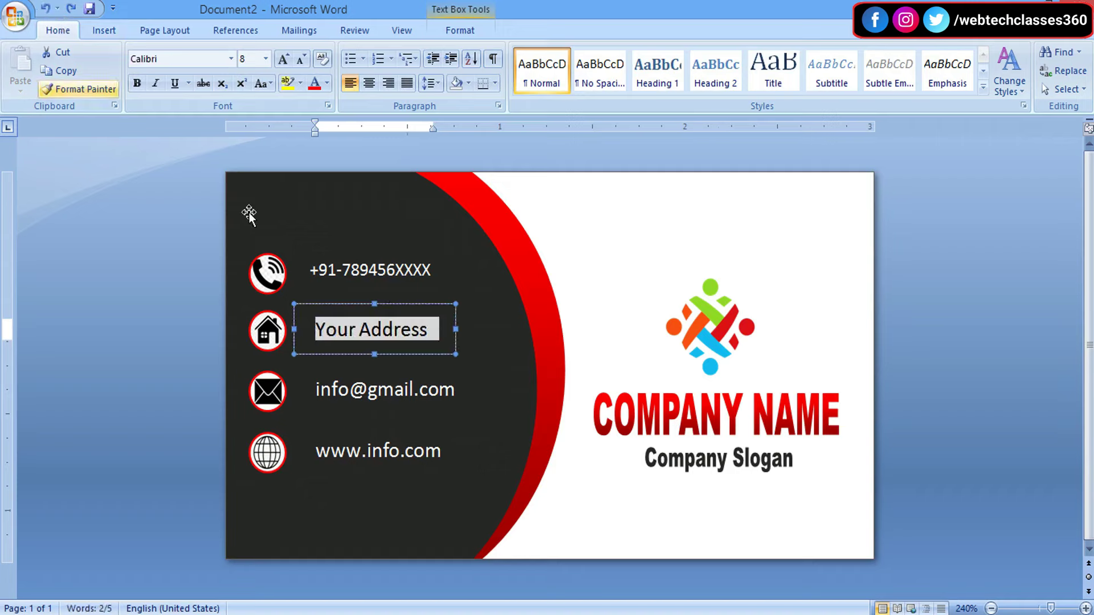
left_click(456, 365)
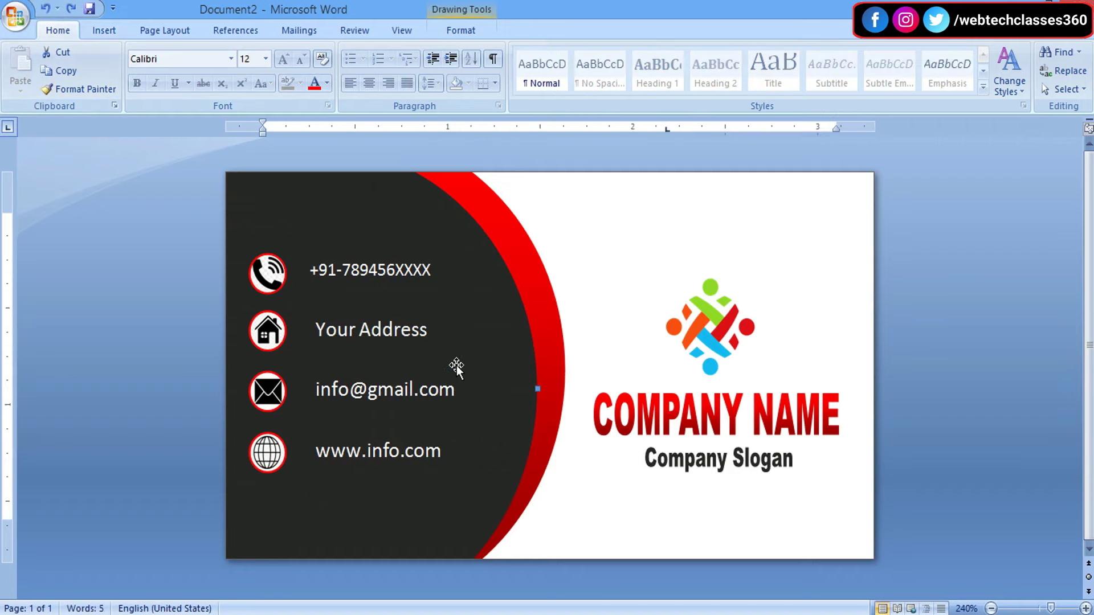
left_click(442, 327)
left_click(600, 305)
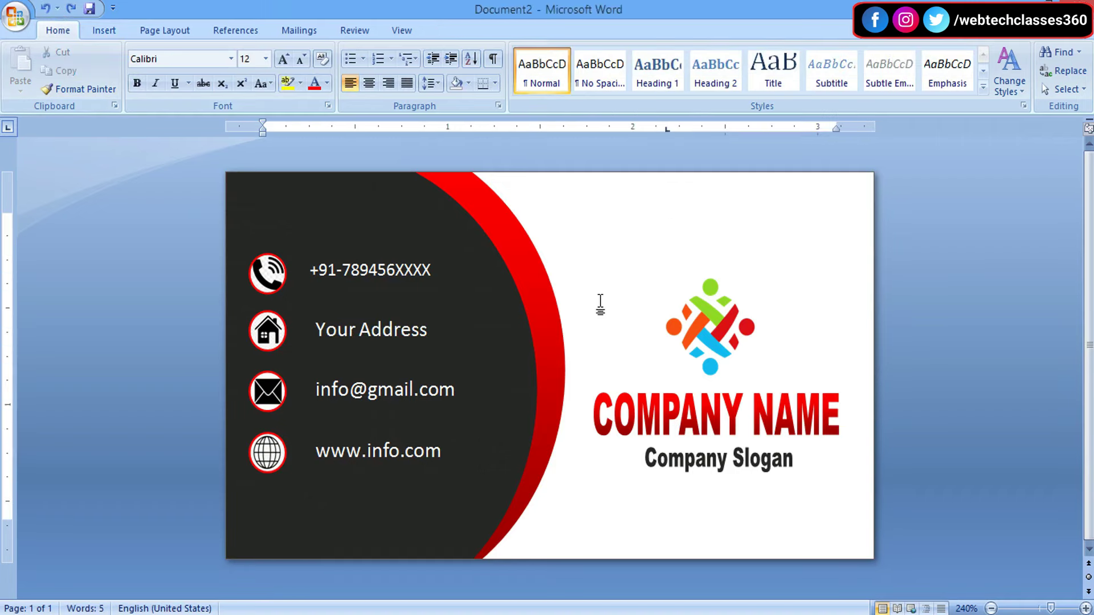